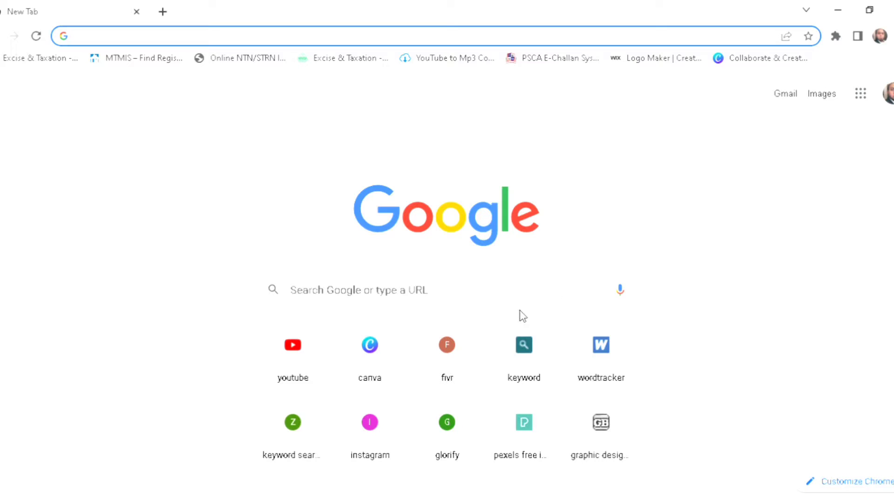
Open Canva and create a new custom-size design of 1080 × 1080 px
click(374, 352)
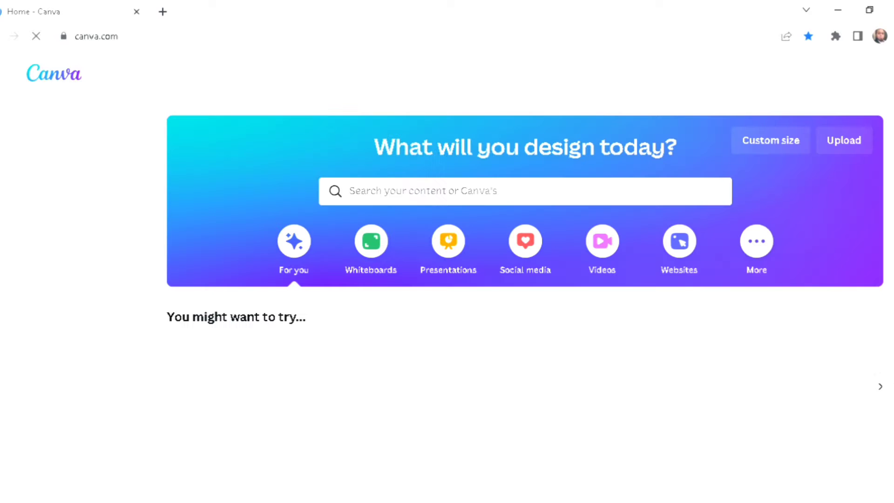
click(783, 150)
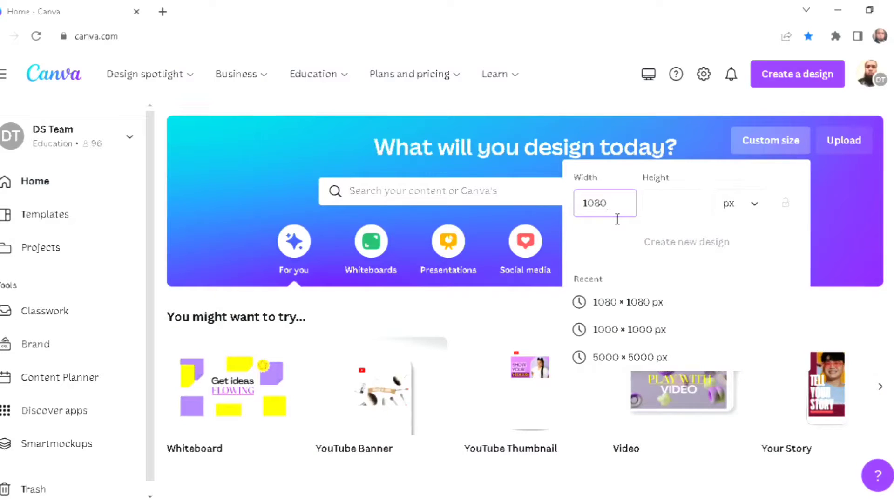
click(678, 211)
text(1080)
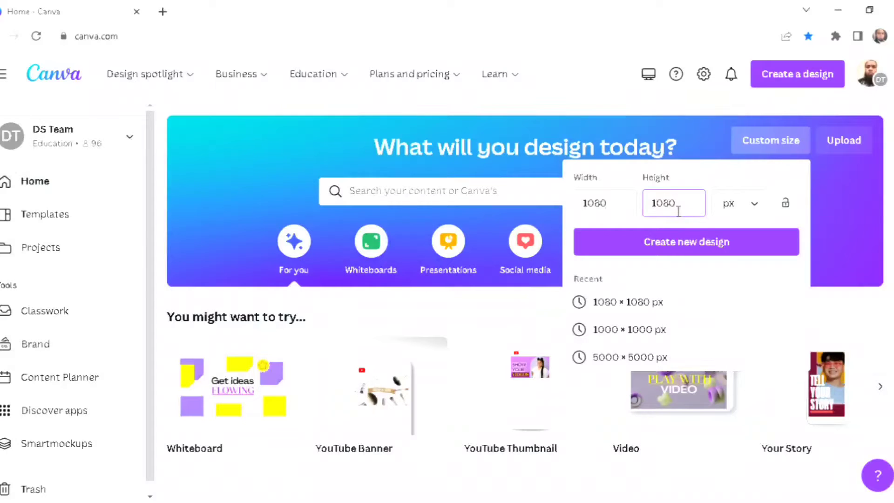
click(773, 247)
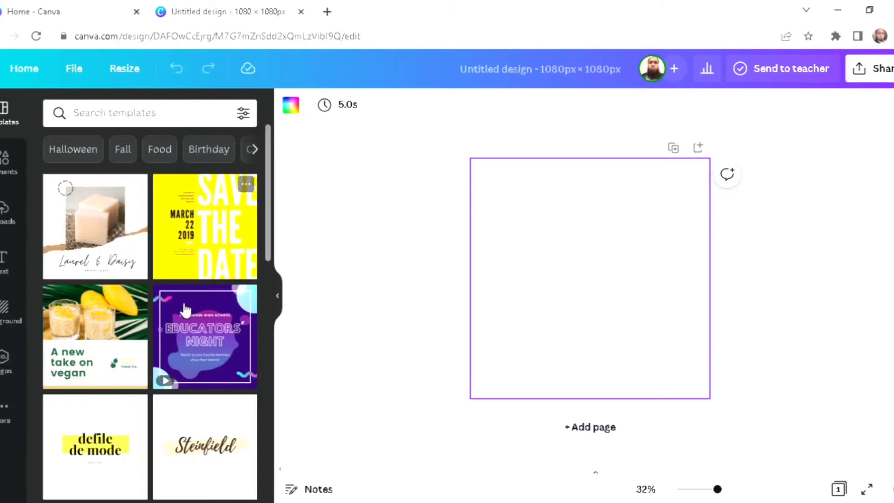
Browse the suggested templates, search them for Facebook Ads, and examine the matching designs for layout ideas
scroll(192, 343, down, 3)
scroll(192, 345, down, 5)
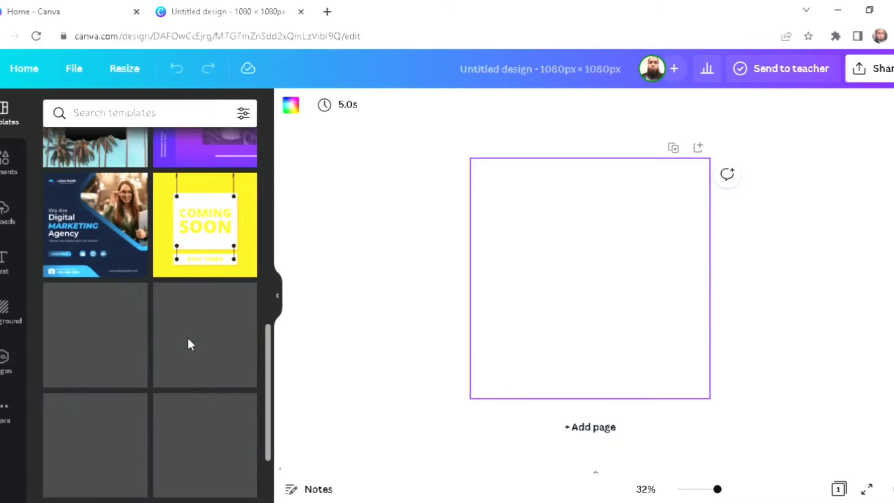
scroll(195, 344, up, 10)
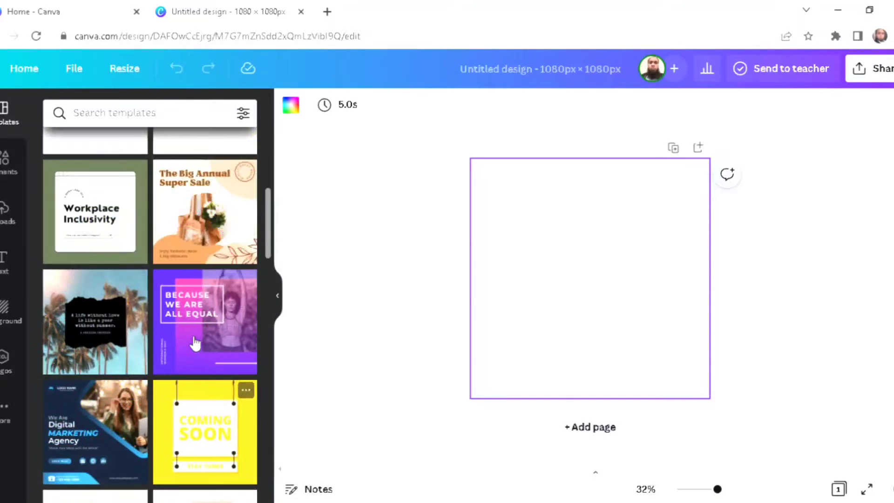
scroll(204, 331, up, 5)
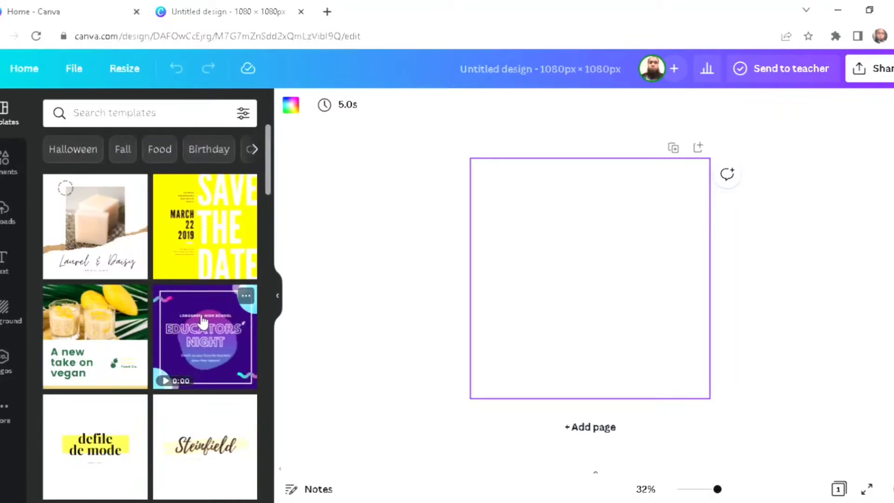
click(158, 120)
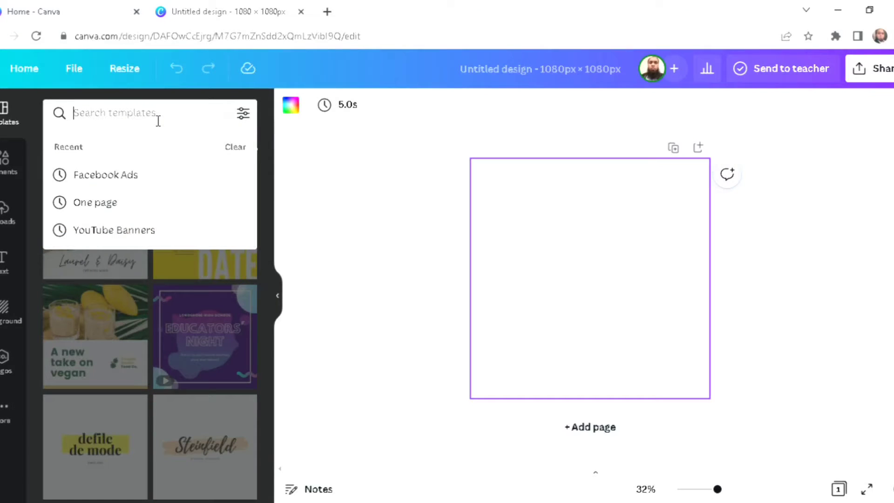
text(facebook)
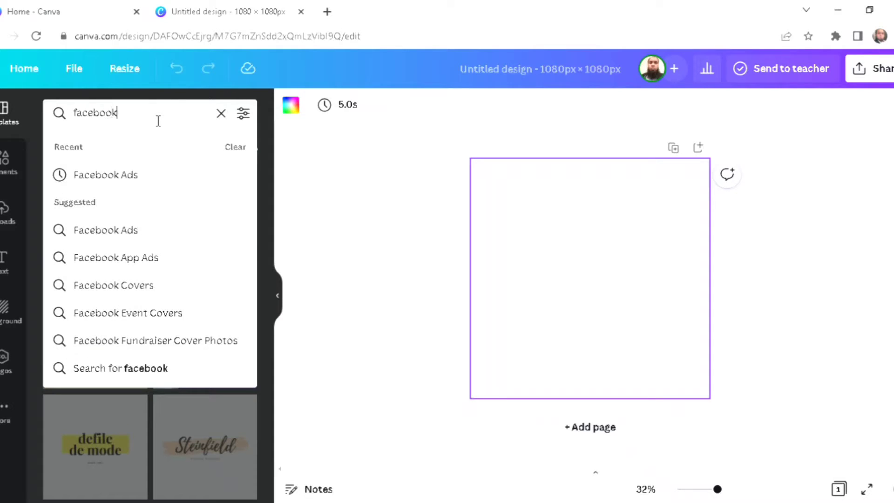
text( ads)
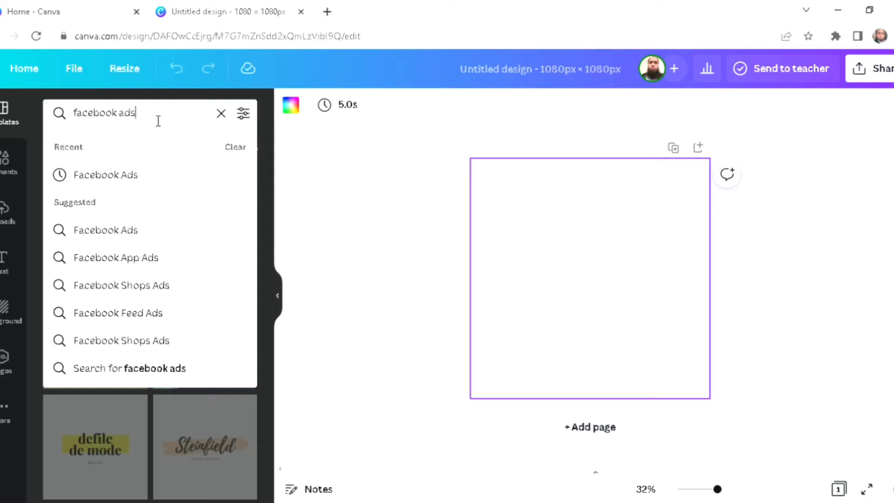
click(132, 175)
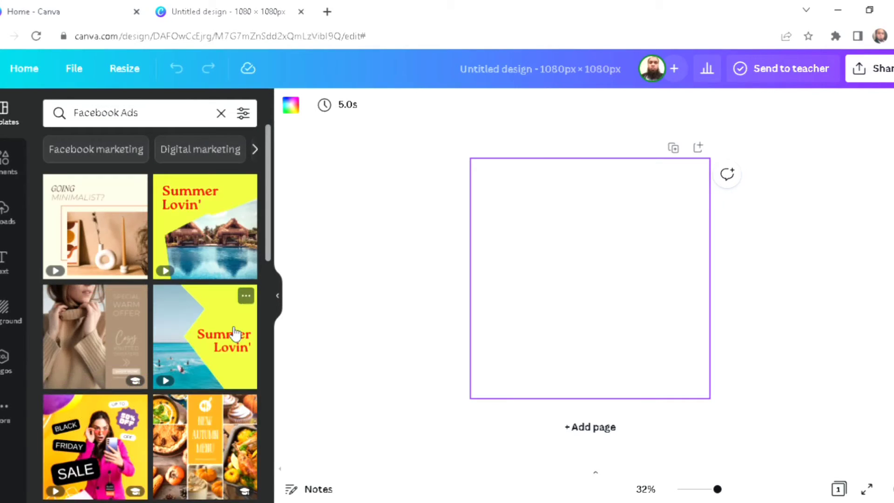
scroll(210, 379, down, 2)
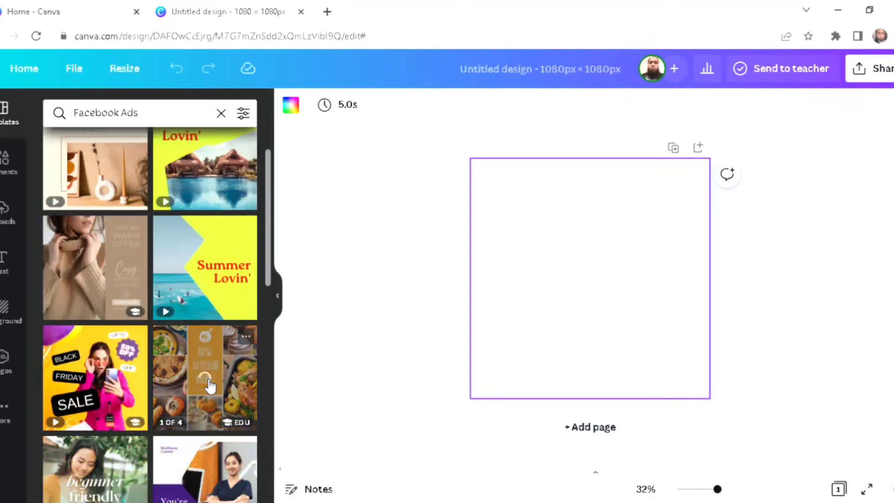
scroll(209, 385, down, 5)
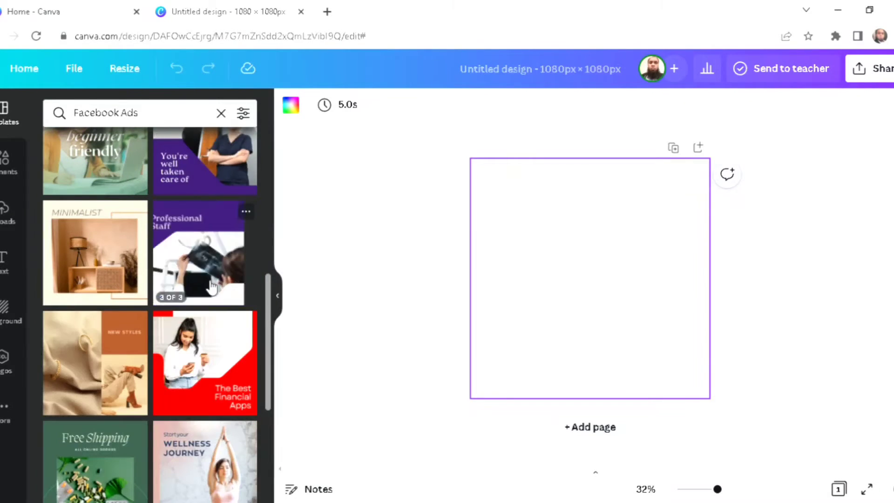
scroll(194, 371, down, 4)
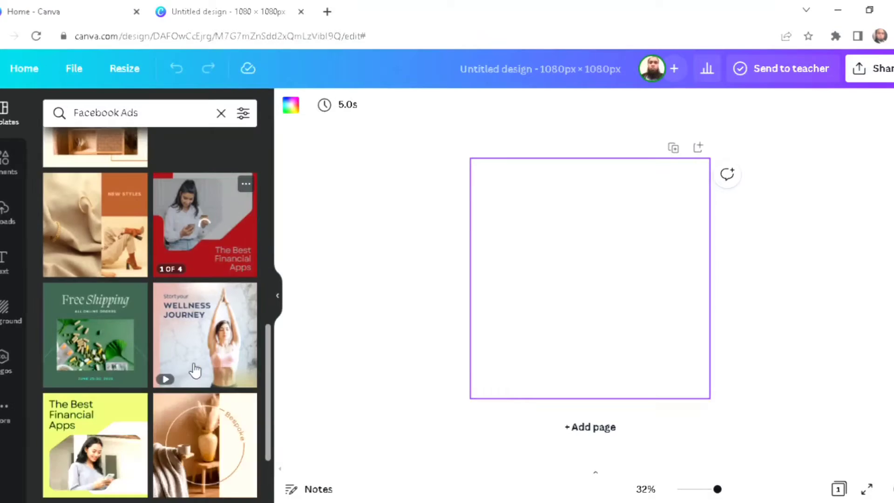
scroll(200, 330, down, 3)
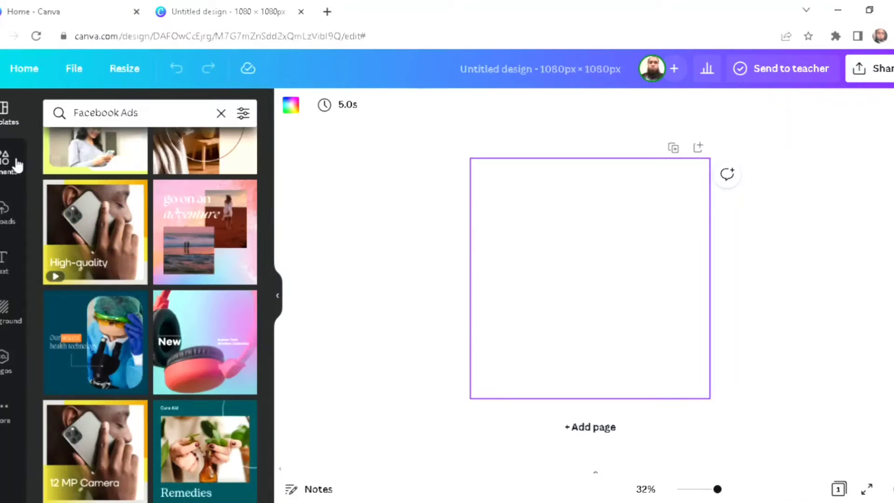
Search the elements for gradients and add the portrait dark-to-light blue gradient image to the blank page
click(12, 167)
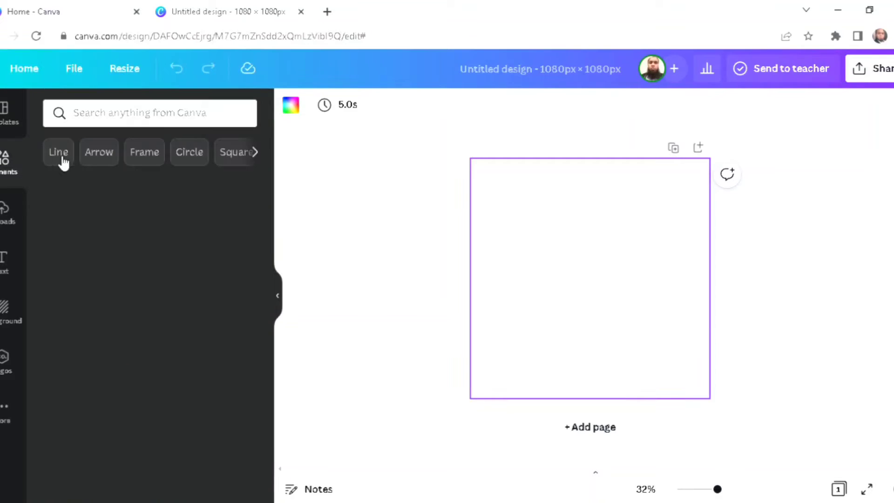
click(157, 116)
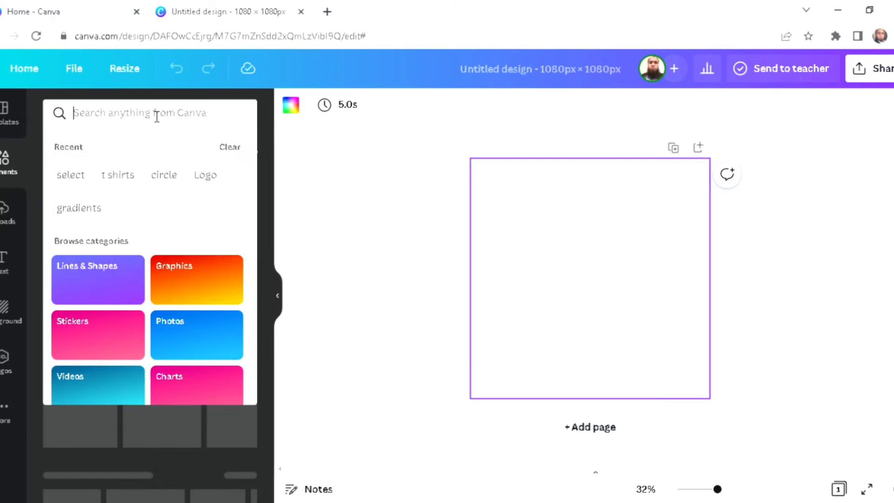
text(gr)
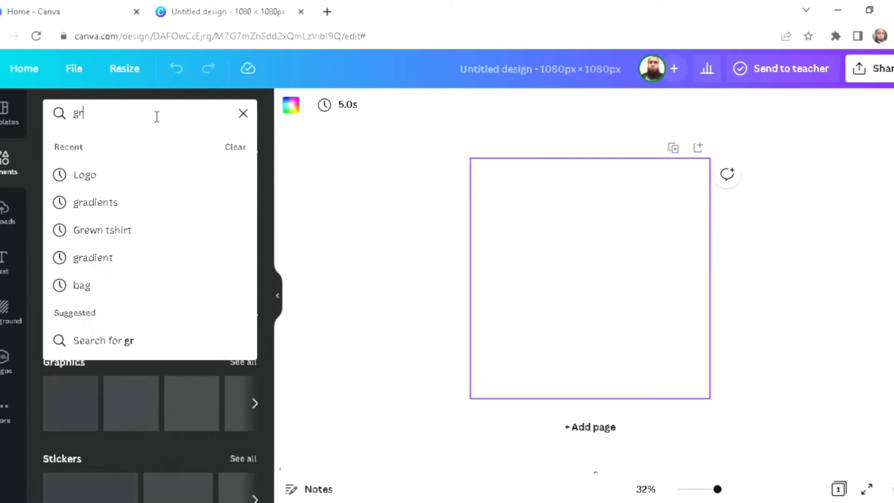
text(adient)
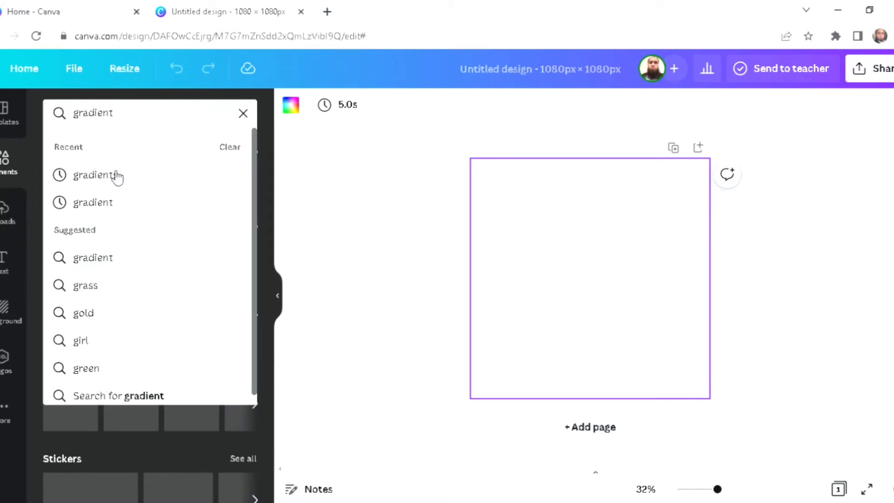
click(113, 176)
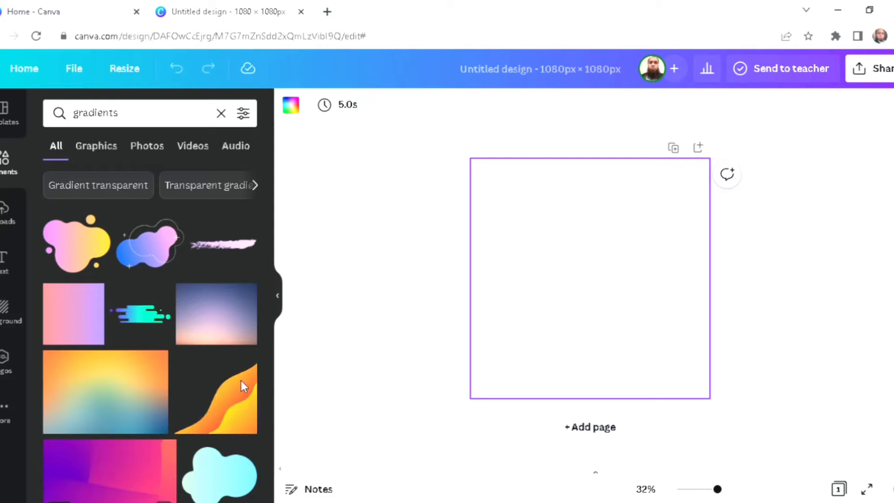
scroll(217, 393, down, 3)
scroll(218, 393, up, 5)
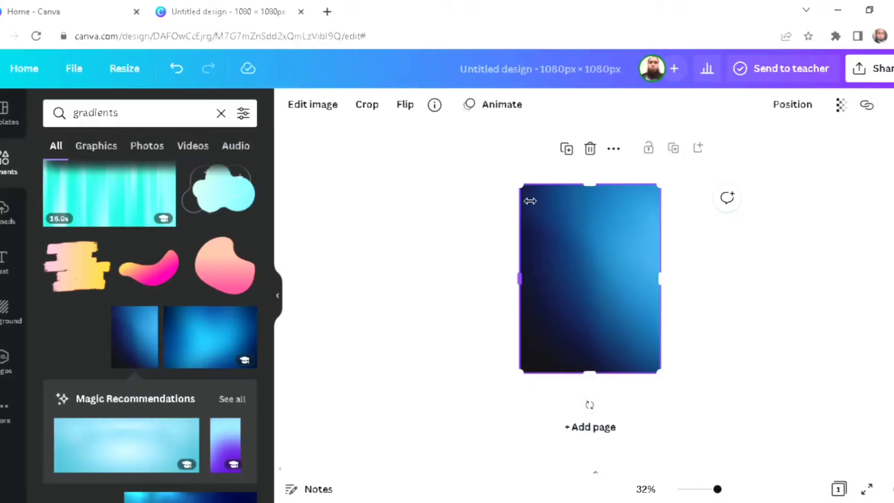
Enlarge and stretch the blue gradient image so it covers nearly the whole square page as a background
drag(526, 192, 484, 189)
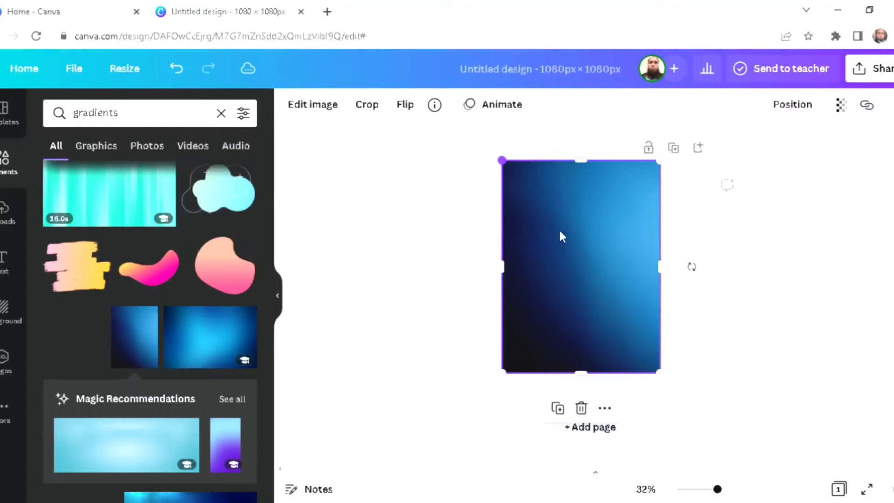
drag(555, 230, 537, 236)
drag(639, 274, 714, 284)
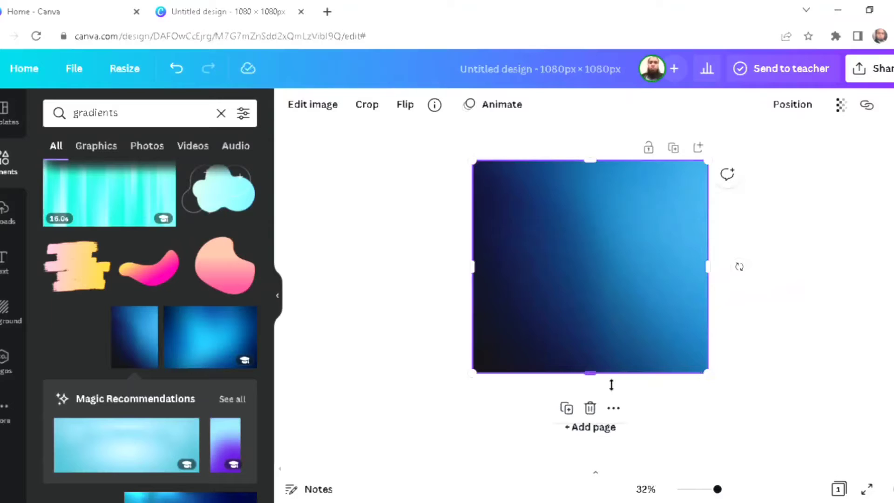
drag(602, 387, 602, 403)
click(417, 316)
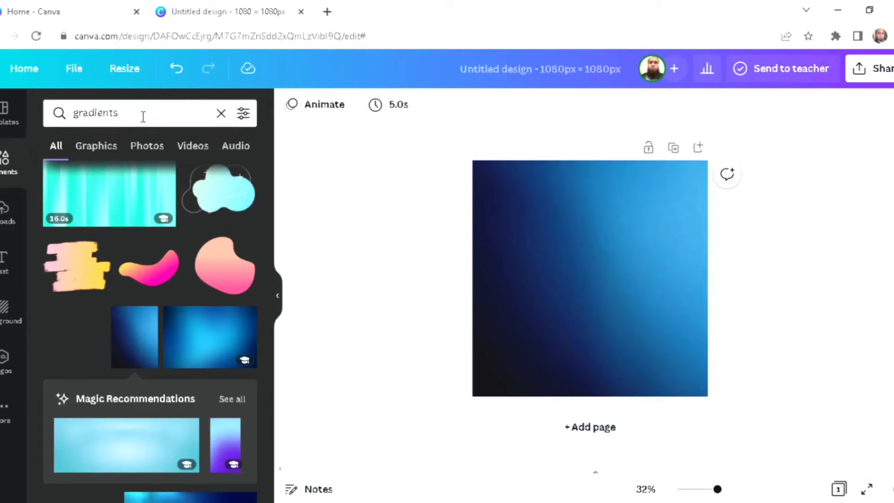
Search the elements for Logo, add the angular blue Flutter logo over the gradient, and scale it down to about half its size
click(9, 160)
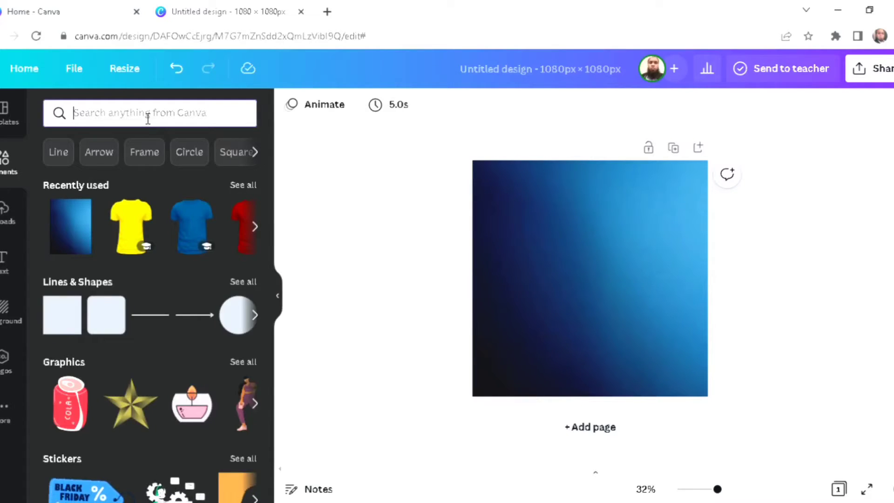
text(logo)
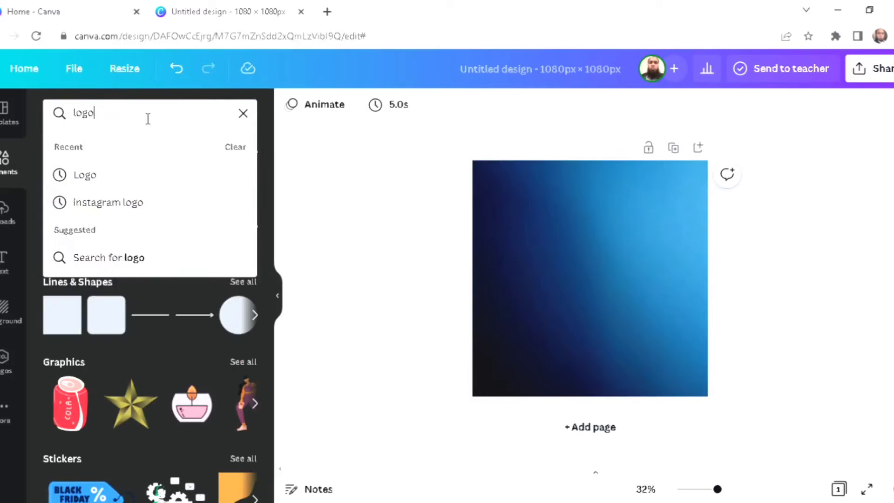
click(89, 176)
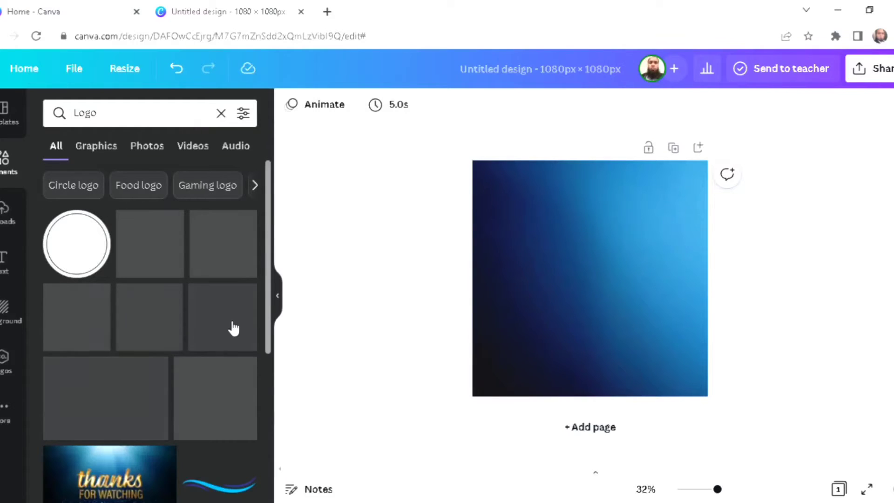
scroll(205, 357, down, 2)
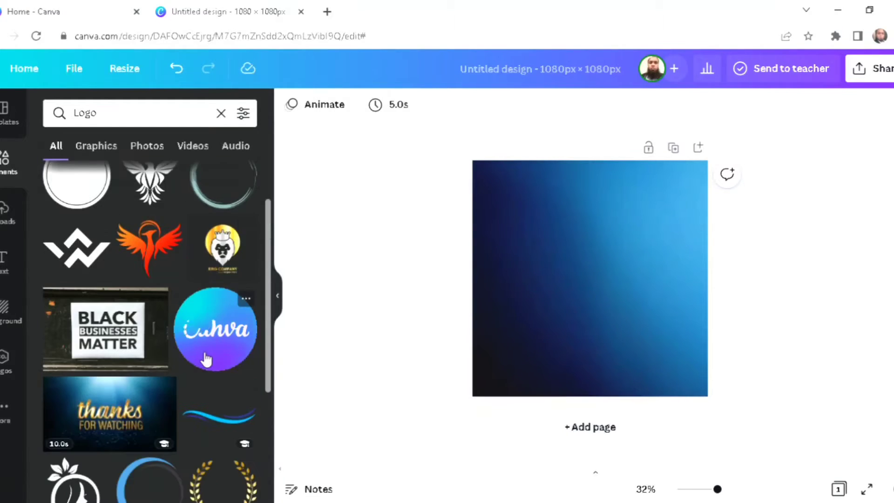
scroll(205, 358, down, 3)
scroll(205, 358, down, 3)
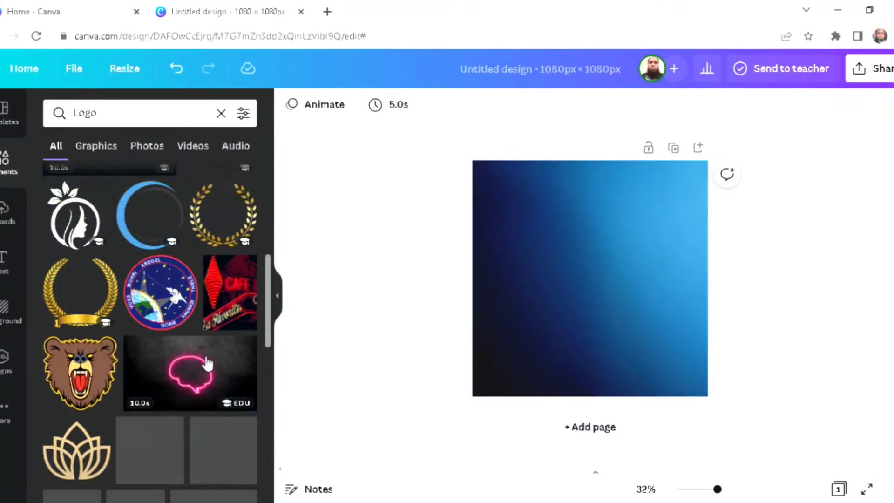
scroll(208, 361, down, 3)
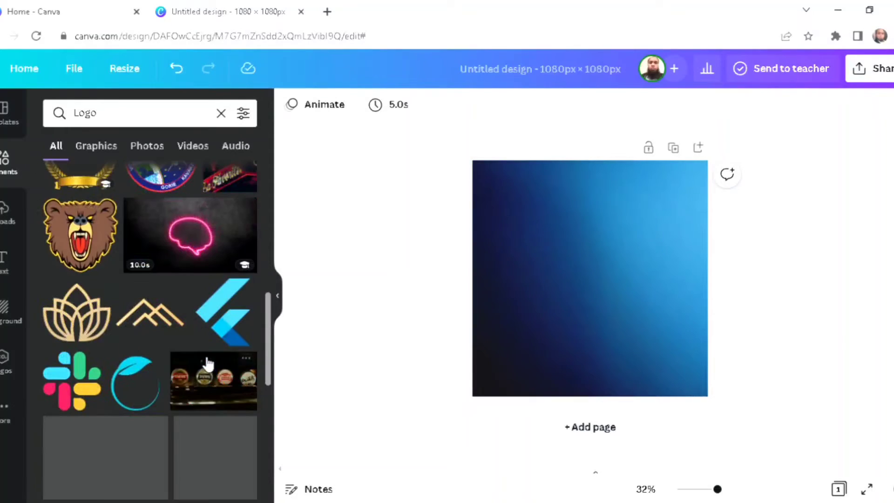
click(228, 305)
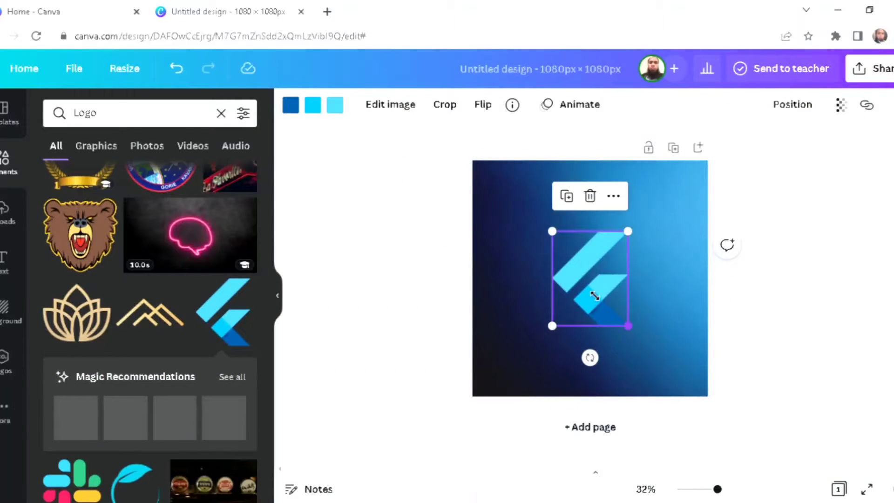
drag(595, 295, 587, 285)
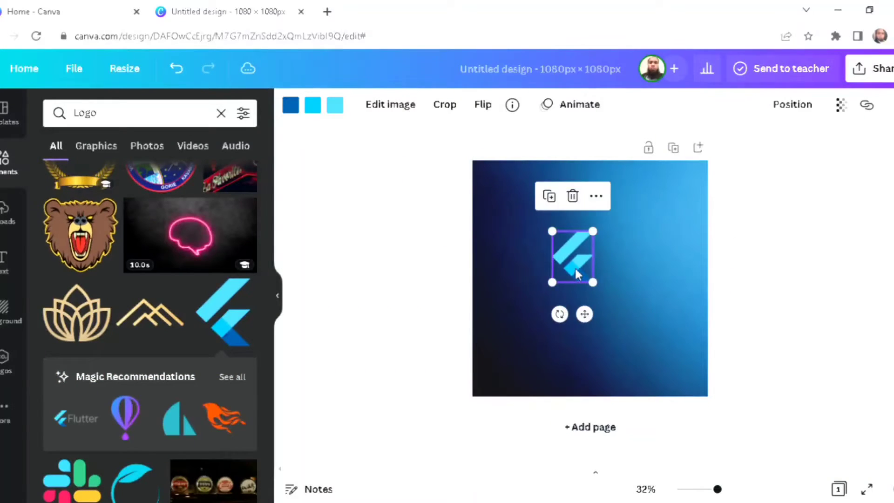
double_click(573, 265)
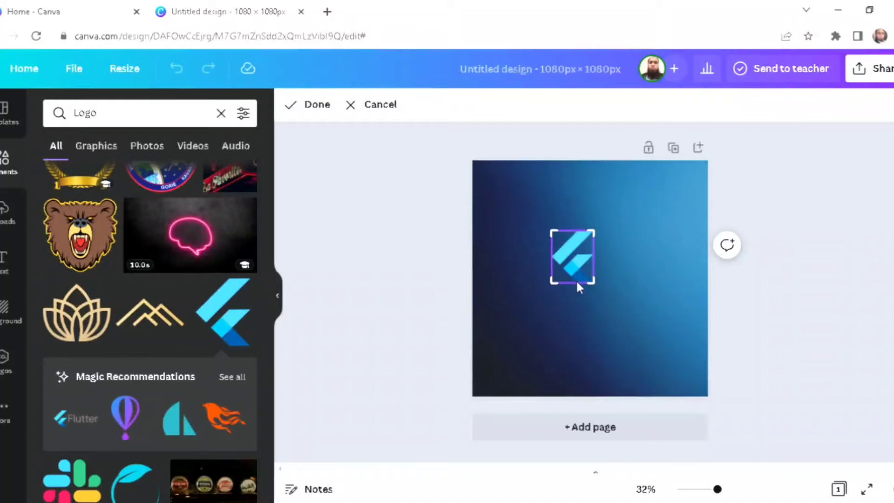
drag(567, 278, 582, 280)
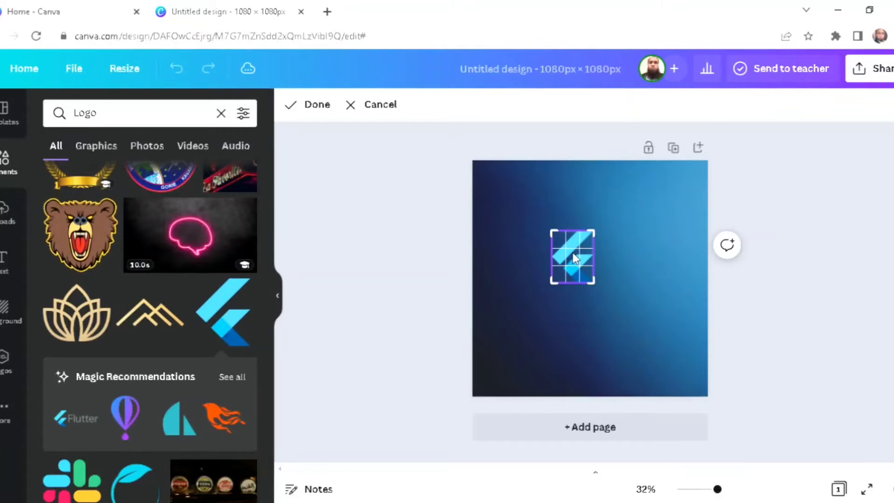
click(582, 297)
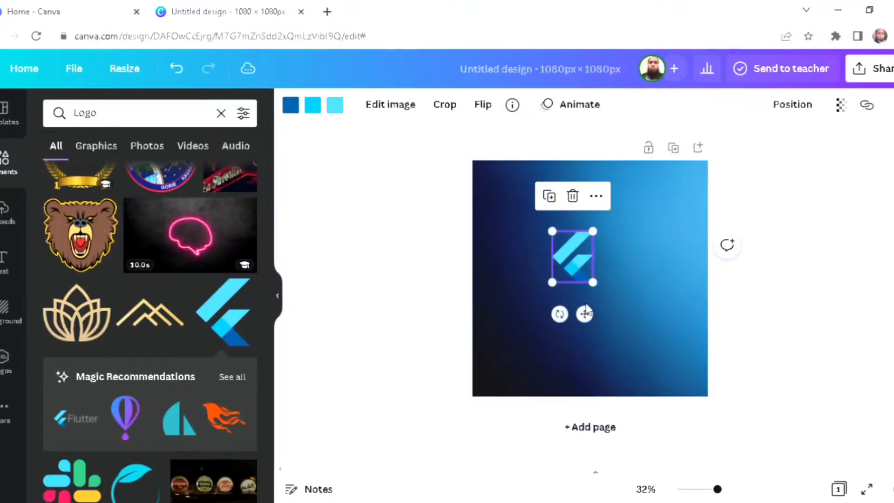
Move the blue logo to the upper-left corner of the page and scale it down to about half its size
drag(594, 320, 533, 261)
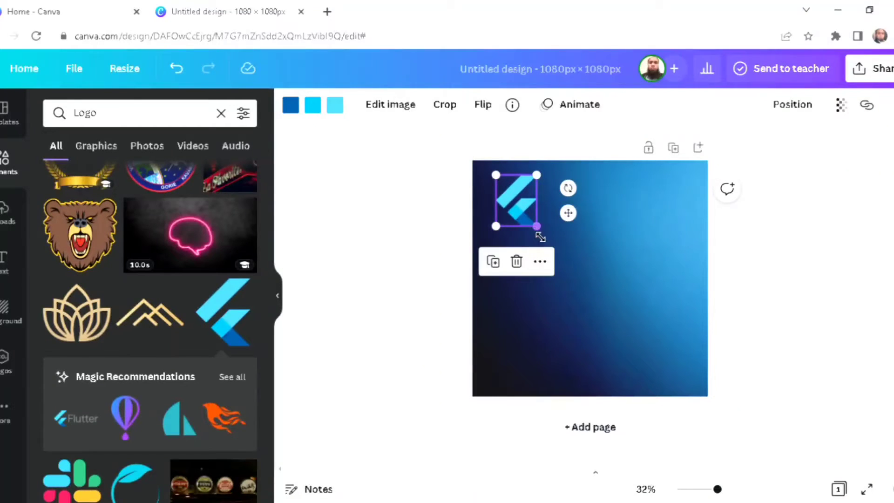
drag(537, 227, 518, 203)
click(538, 286)
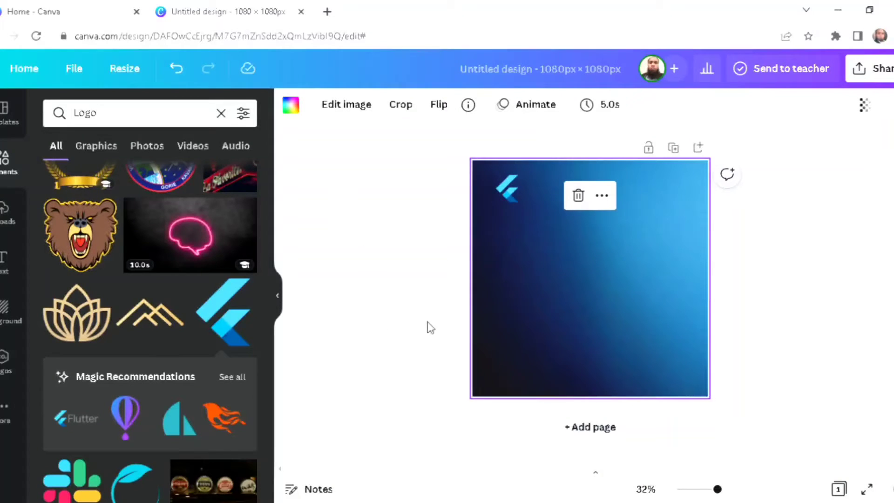
Add a heading reading Rovio, scale it down to font size 39.5, and place it directly beside the logo
click(5, 261)
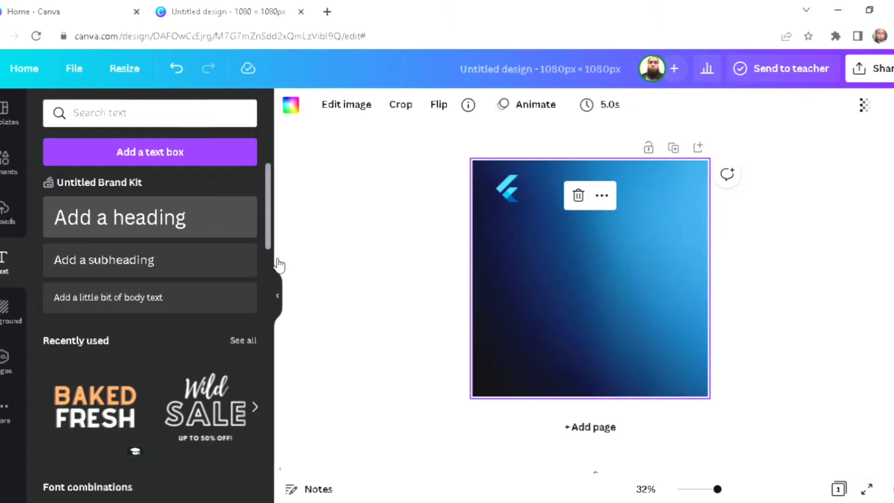
drag(574, 278, 573, 280)
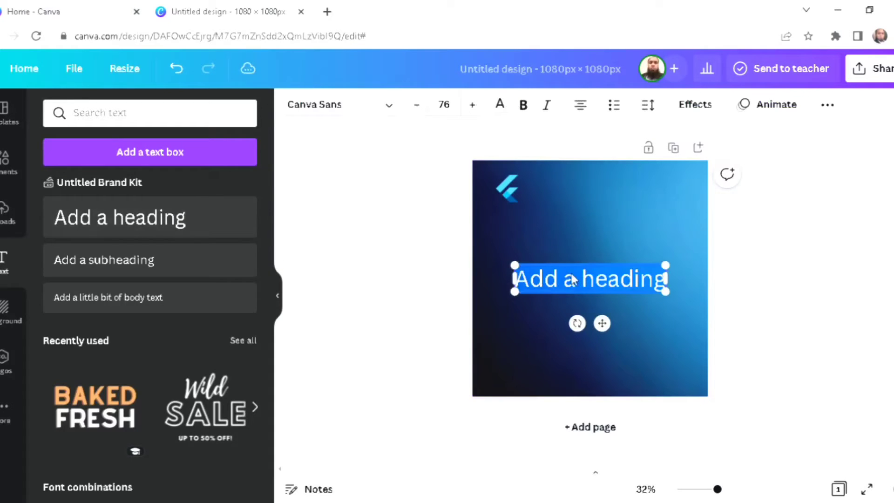
click(595, 282)
key(ctrl+a)
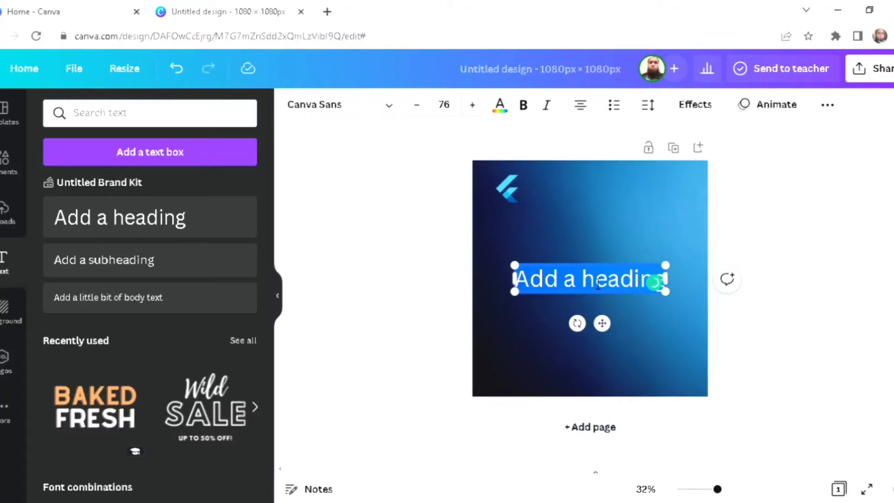
text(F)
text(ovid)
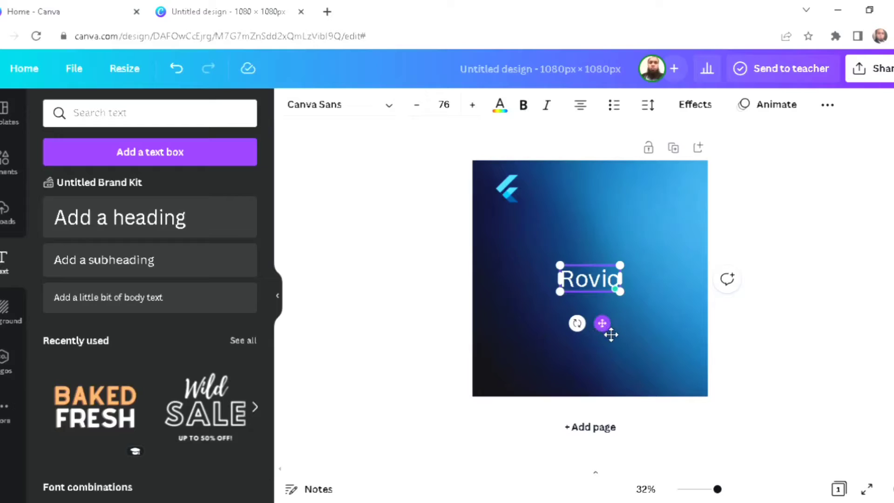
drag(602, 323, 619, 233)
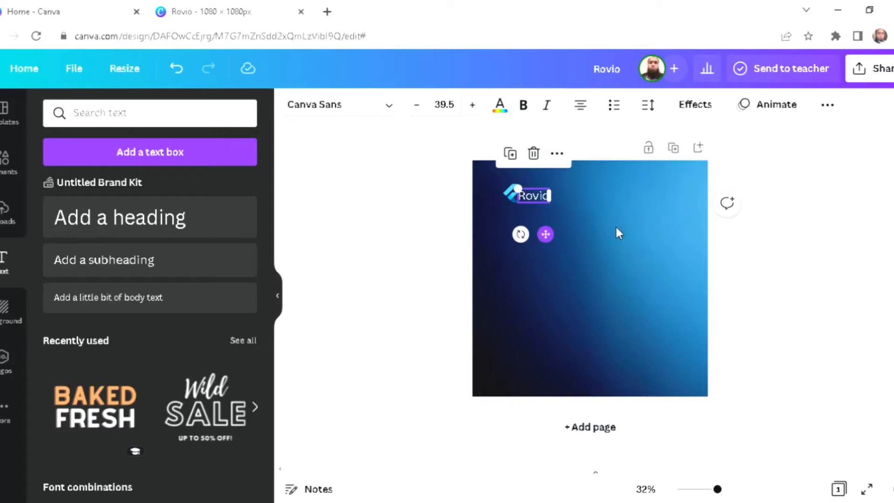
click(637, 252)
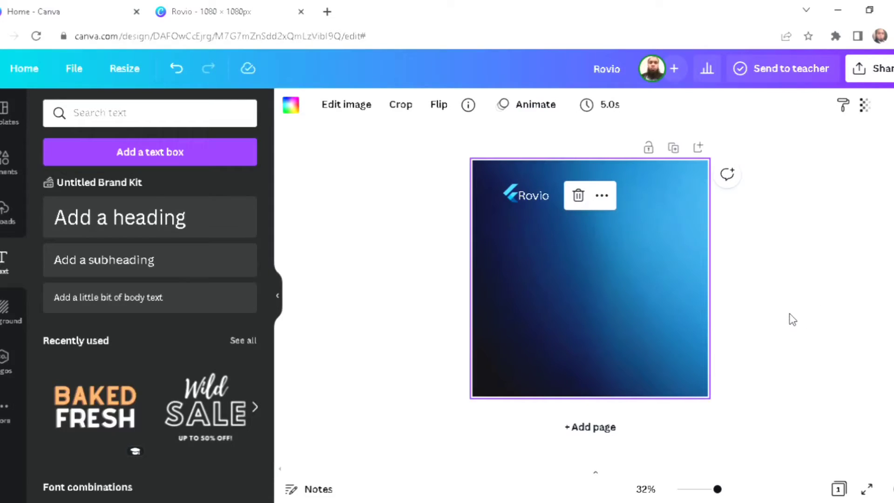
click(769, 301)
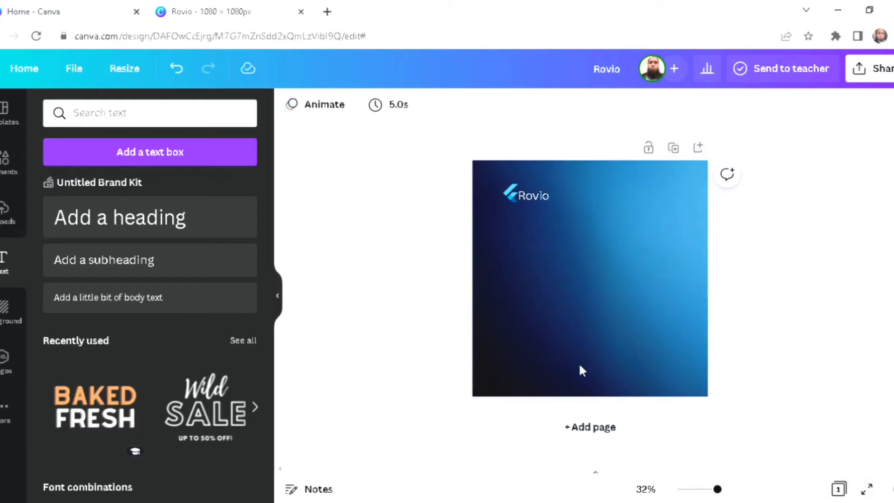
Duplicate the Rovio text, change the copy to T-Shirts, and place it below the logo at font size 84.6
click(536, 195)
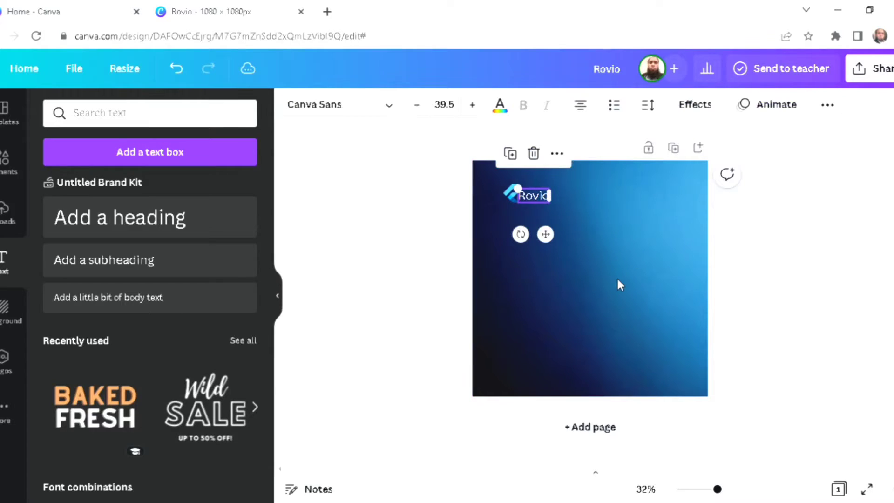
click(511, 155)
drag(561, 251, 581, 274)
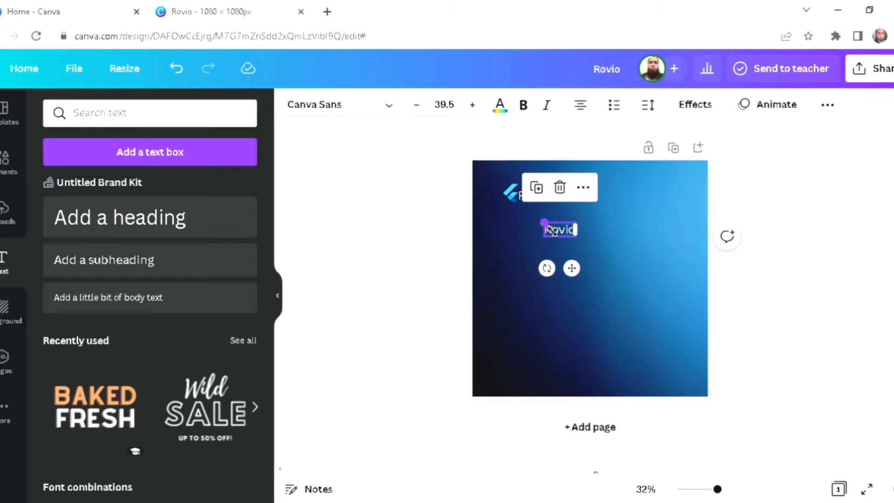
drag(551, 230, 482, 242)
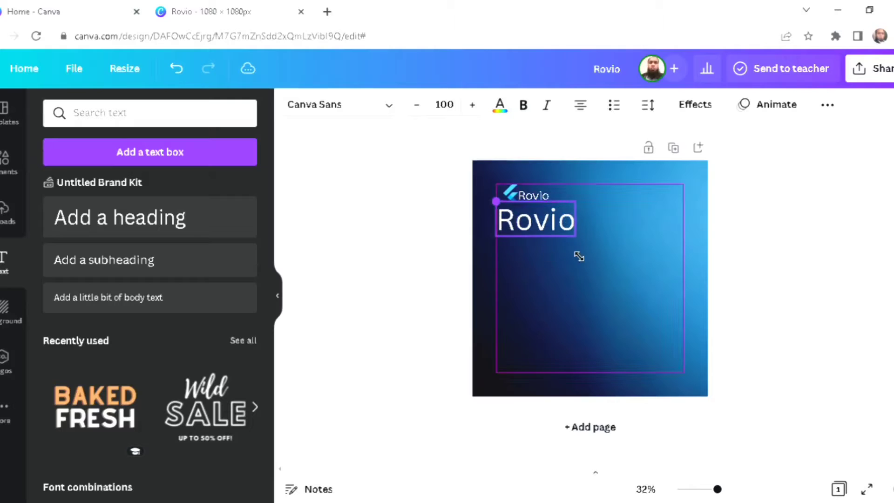
drag(578, 256, 599, 292)
double_click(600, 245)
text(T-Sh)
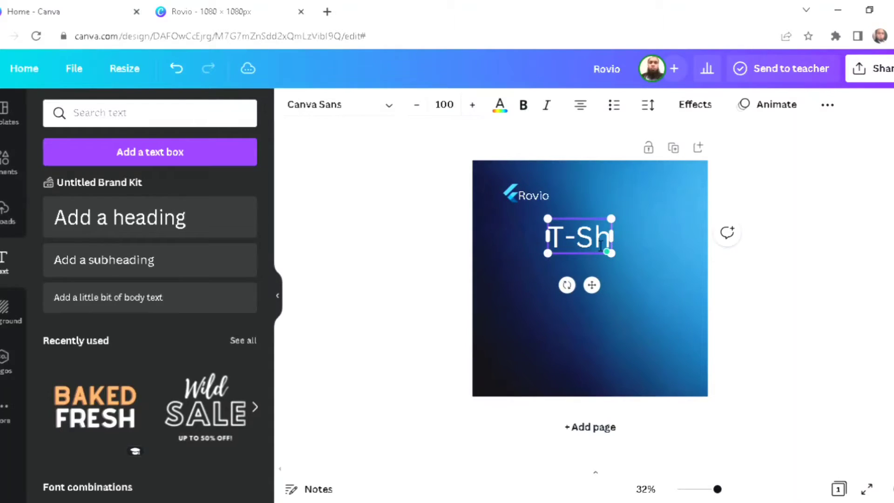
text(irts)
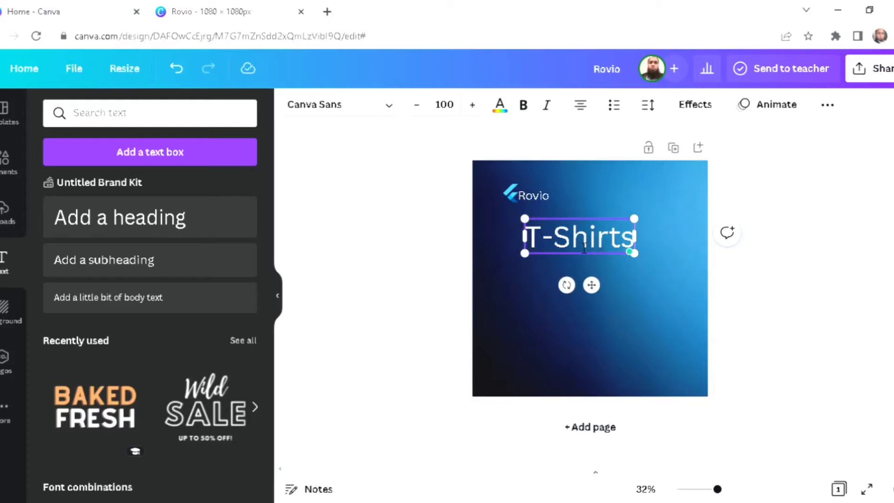
click(417, 106)
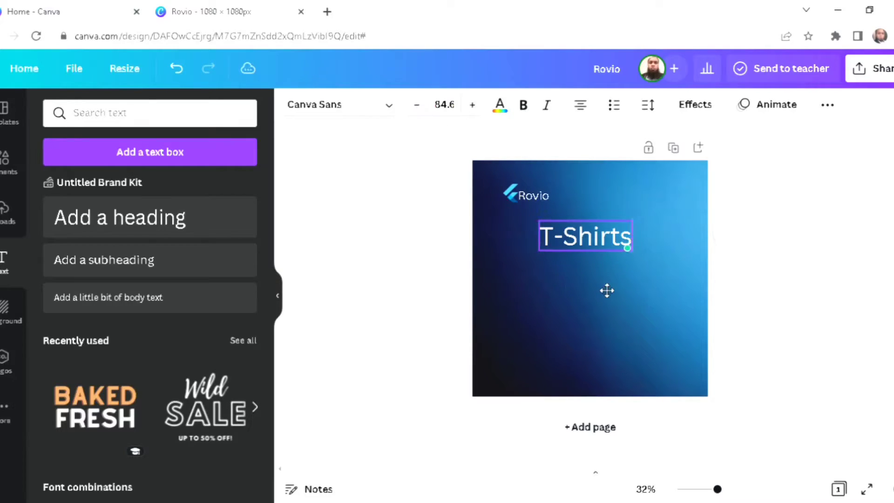
click(738, 292)
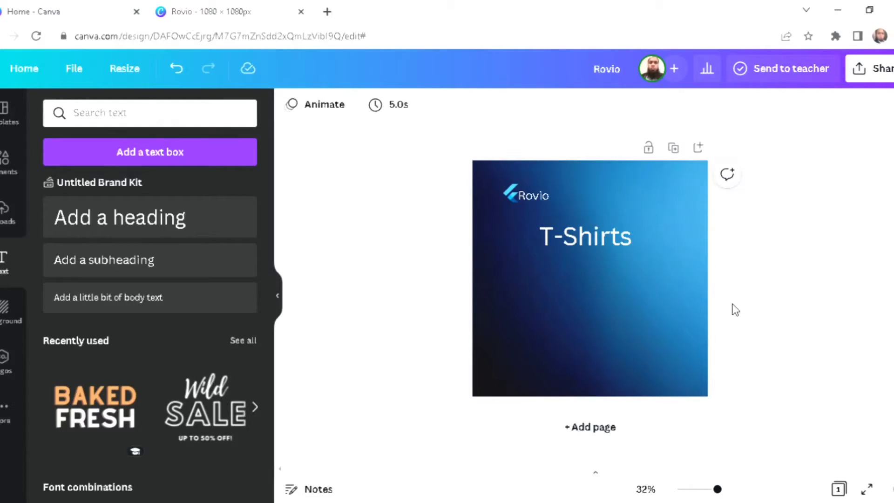
Reduce the font size of the Rovio text beside the logo to 36.5
click(535, 195)
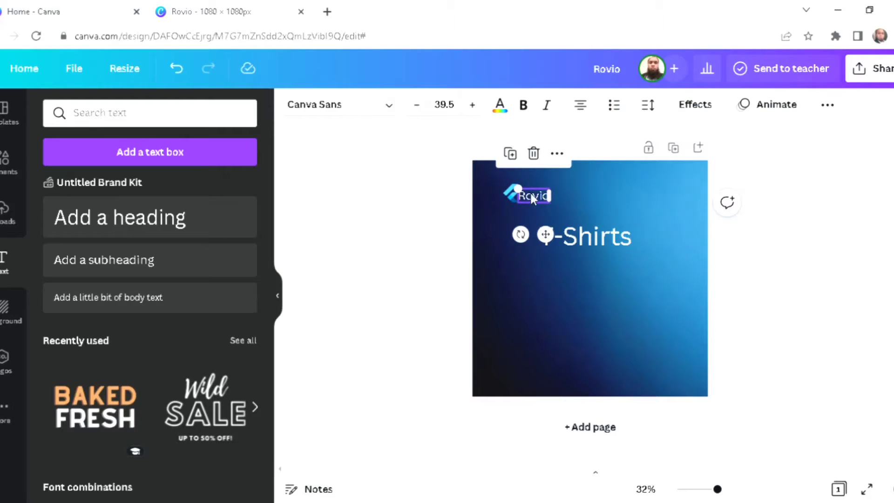
click(425, 112)
click(425, 111)
click(417, 105)
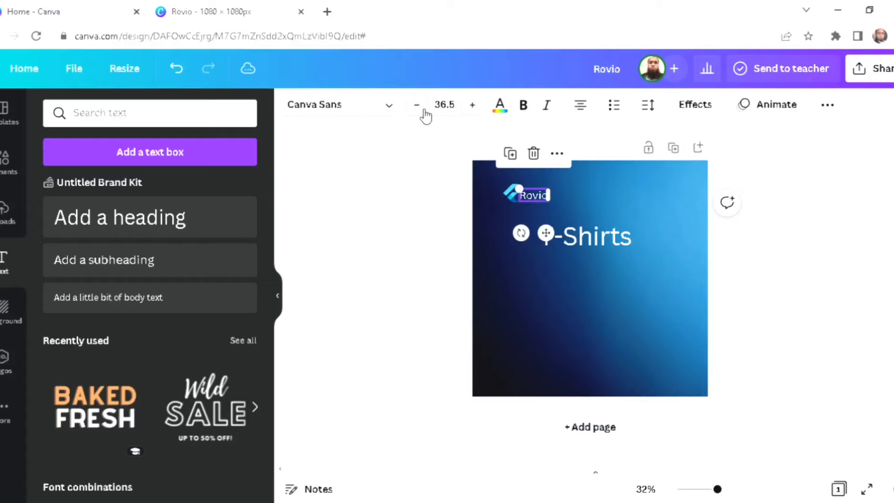
click(408, 236)
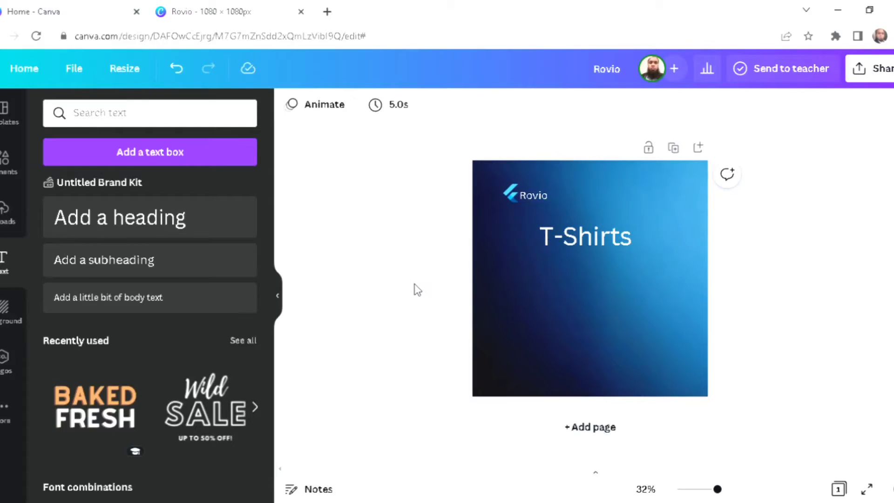
Center the T-Shirts heading horizontally on the page
click(598, 241)
drag(599, 285, 609, 291)
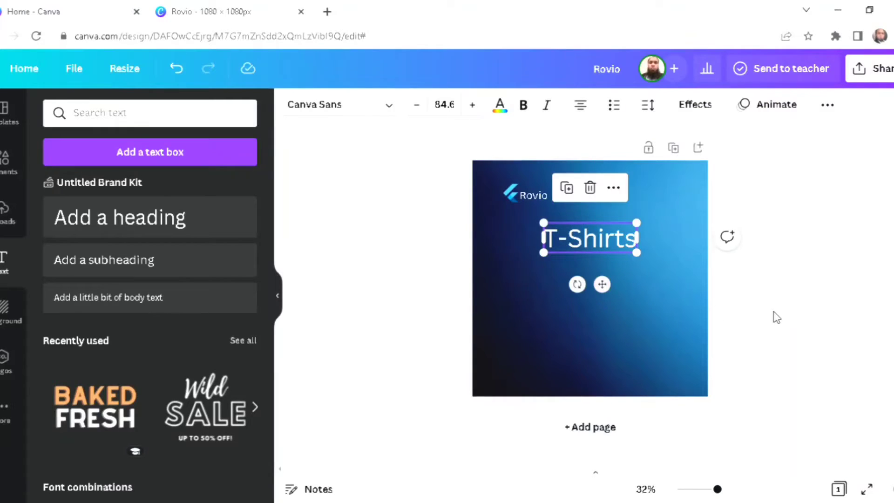
click(794, 319)
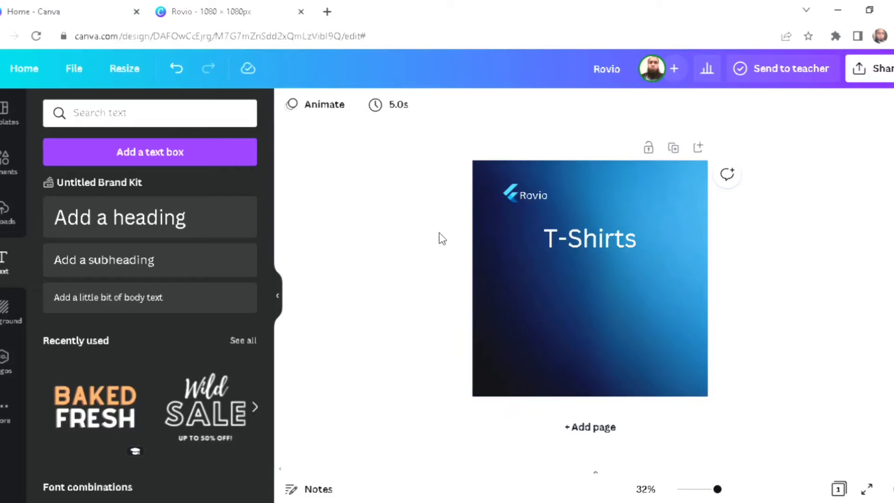
Search the elements for t shirts and add the plain white T-shirt with the dark neck label to the page
click(10, 161)
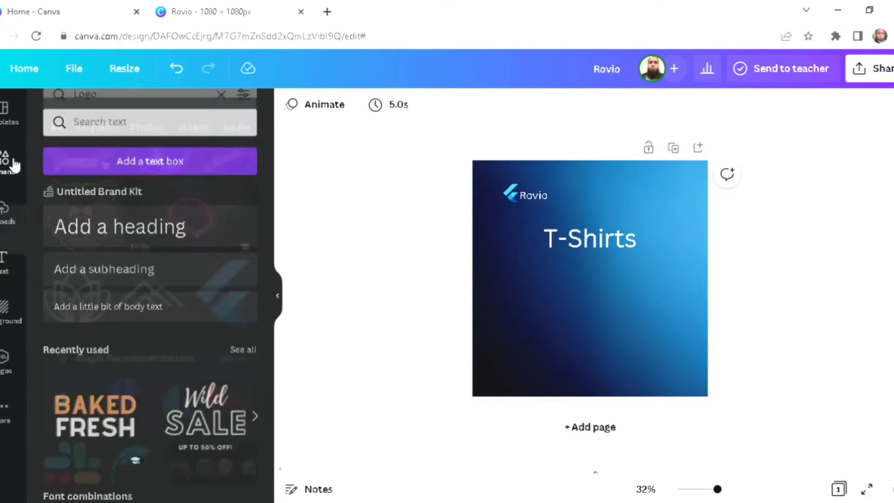
click(175, 114)
text(t)
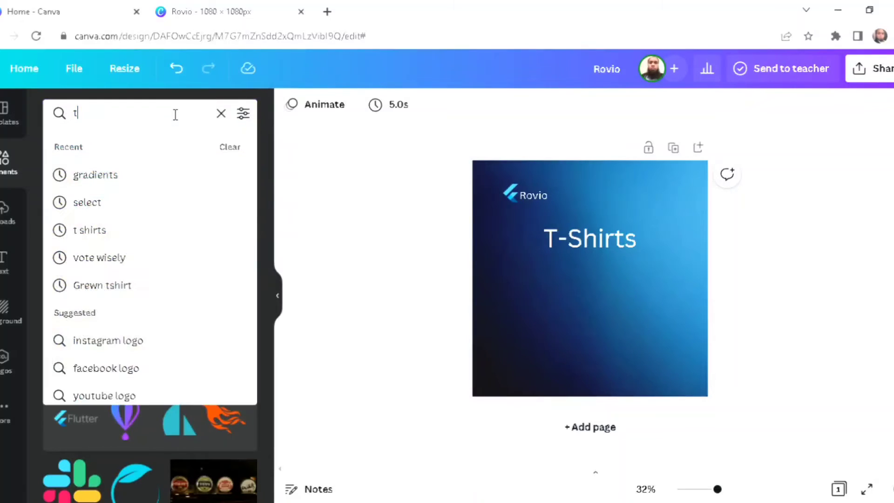
text( shirta)
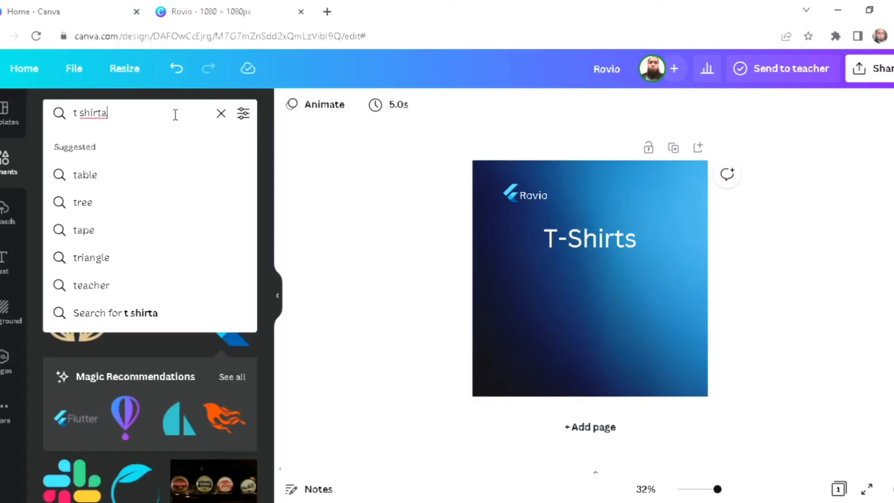
key(BackSpace)
text(s)
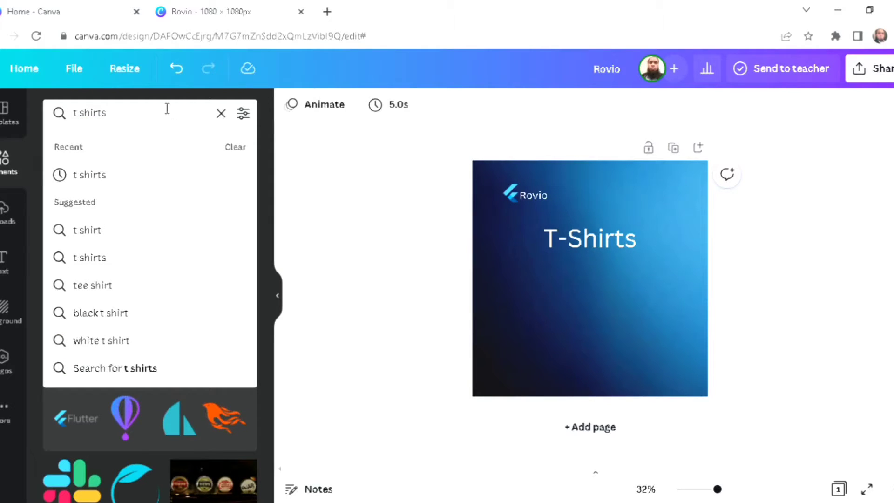
click(98, 180)
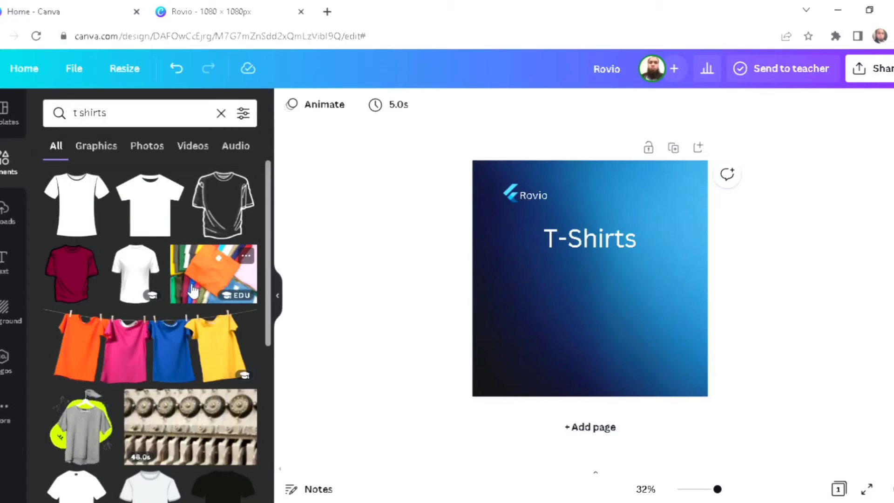
scroll(164, 301, down, 3)
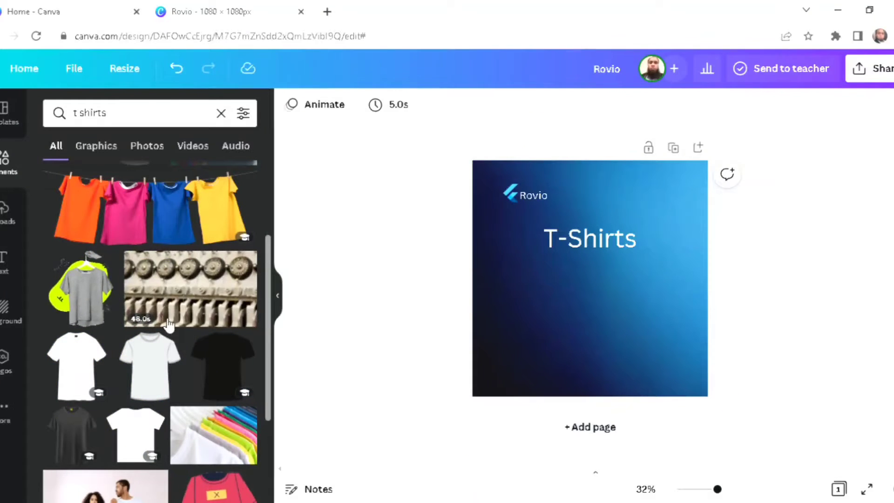
scroll(169, 323, up, 2)
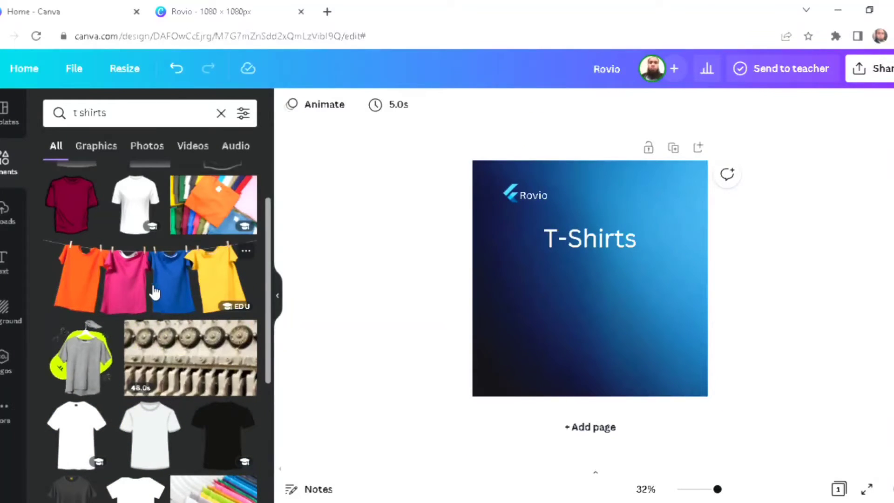
scroll(150, 299, down, 2)
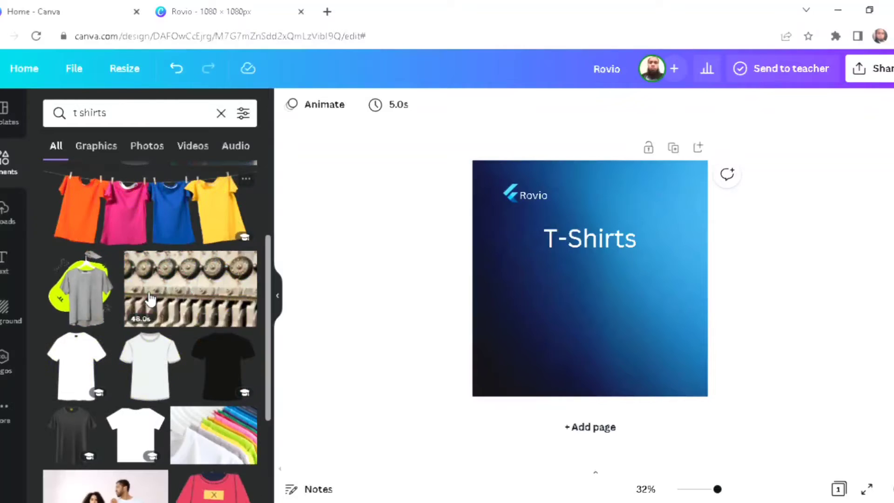
click(85, 360)
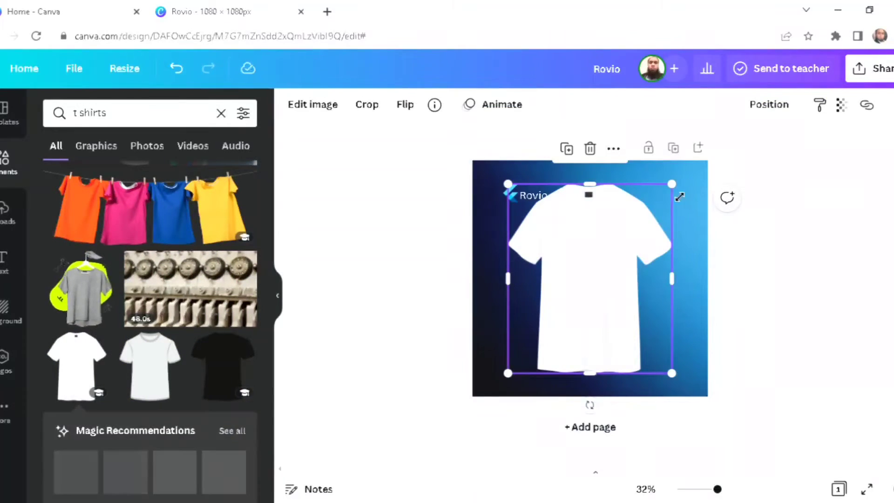
Scale the white T-shirt down to less than half its size and place it on the page's left side below the heading
drag(669, 233, 617, 315)
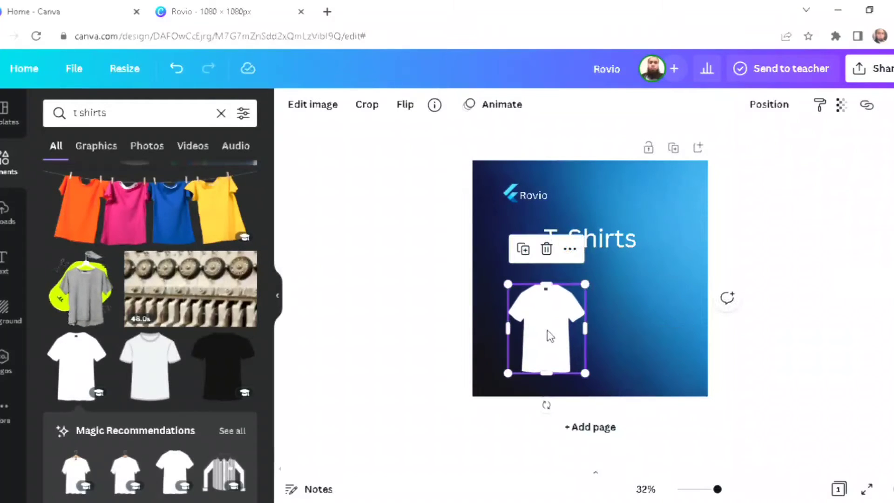
drag(550, 329, 535, 311)
click(827, 325)
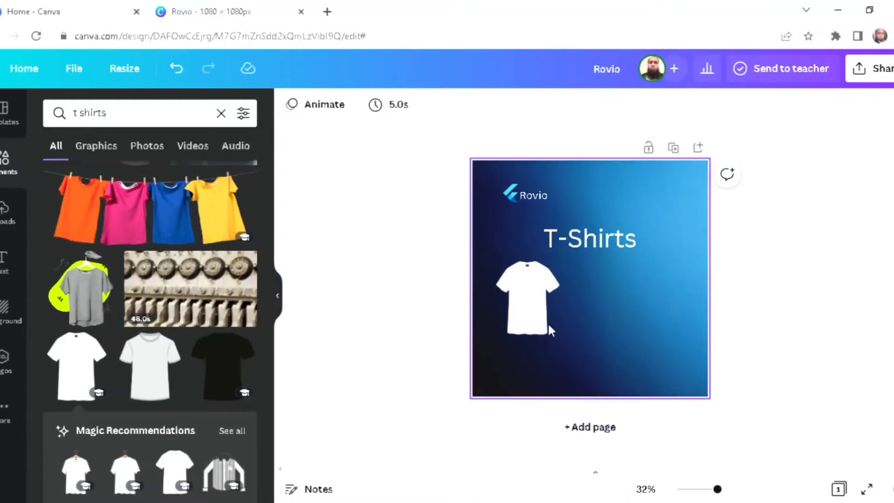
Duplicate the T-Shirts heading and place the copy beside the white T-shirt, on its right
click(589, 243)
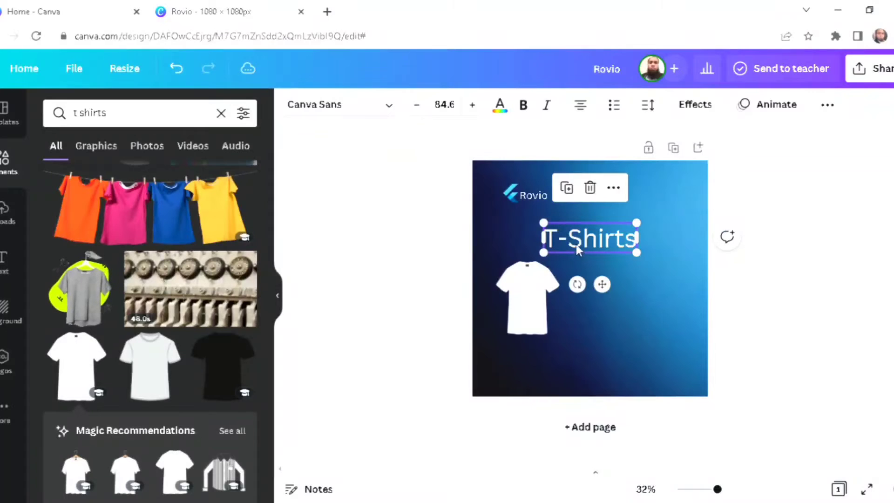
click(567, 188)
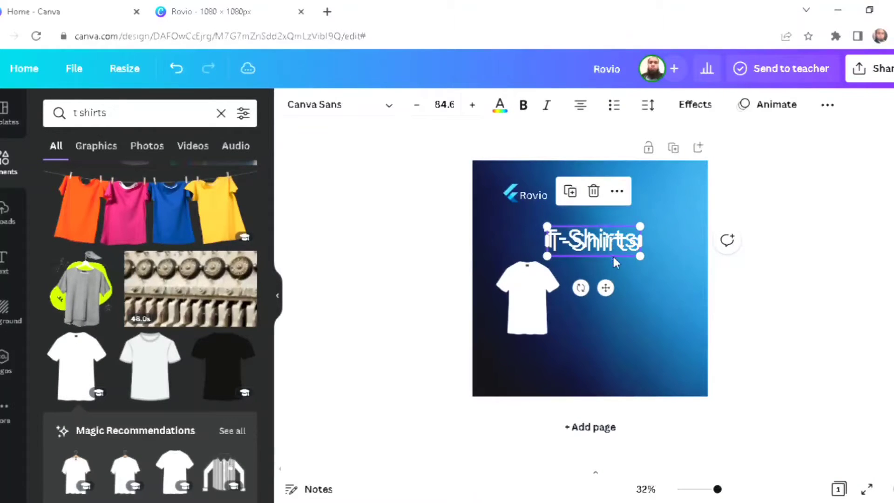
drag(618, 299, 646, 343)
Replace the text of the duplicated heading with "Roundneck T-Shirts"
double_click(658, 298)
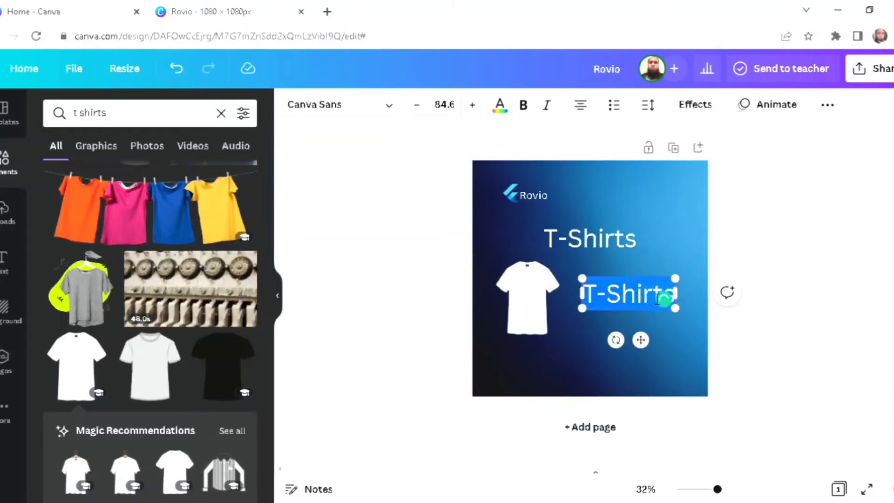
text(Roun)
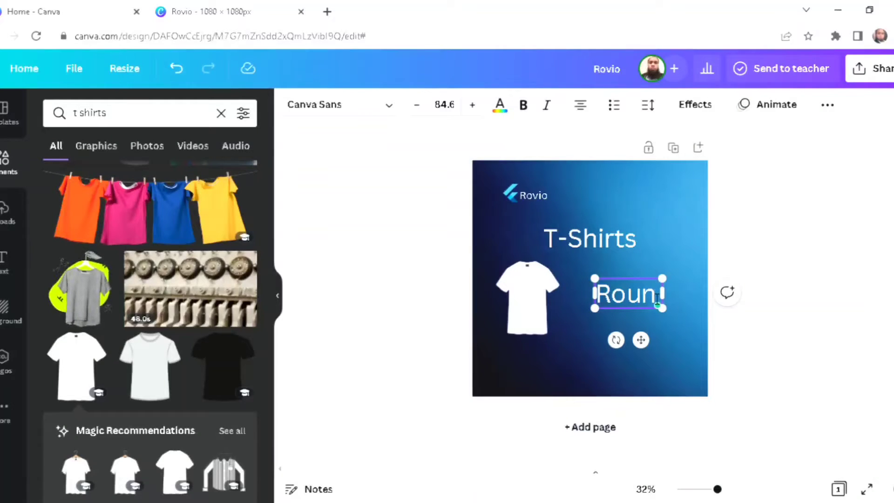
text(d)
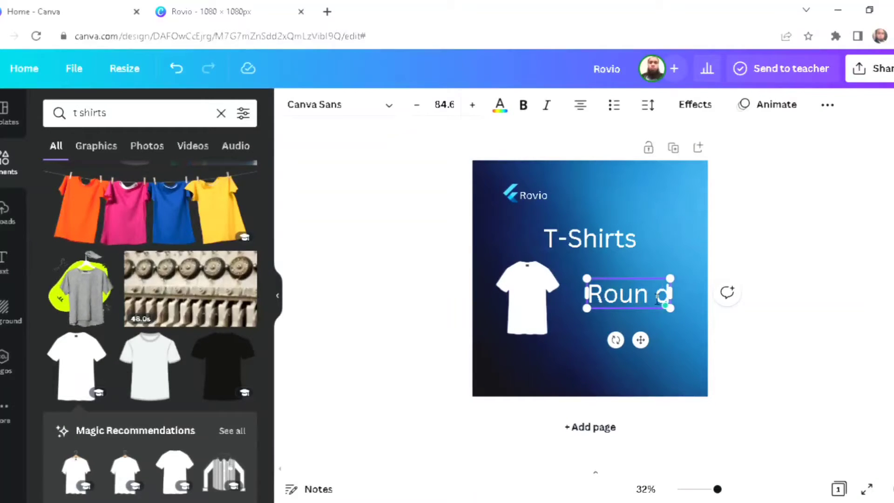
key(BackSpace)
key(BackSpace)
text(d)
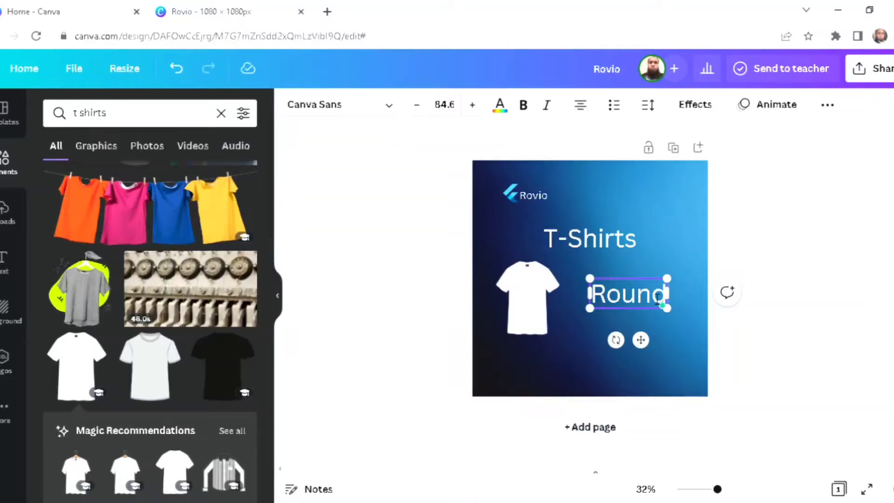
text(necl)
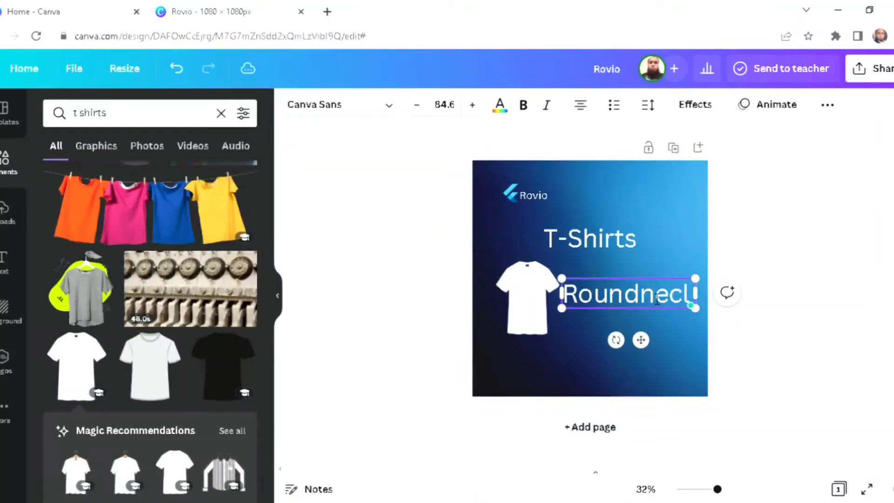
text( T)
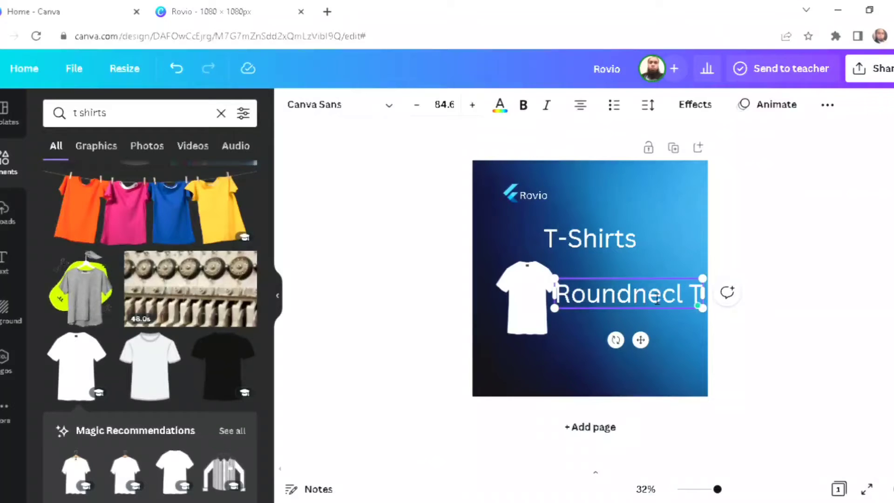
key(BackSpace)
key(BackSpace)
key(BackSpace)
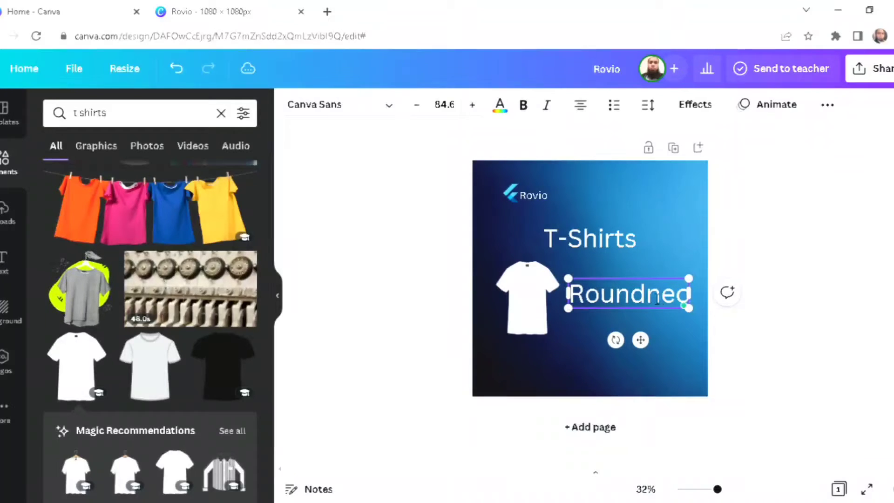
text(k T)
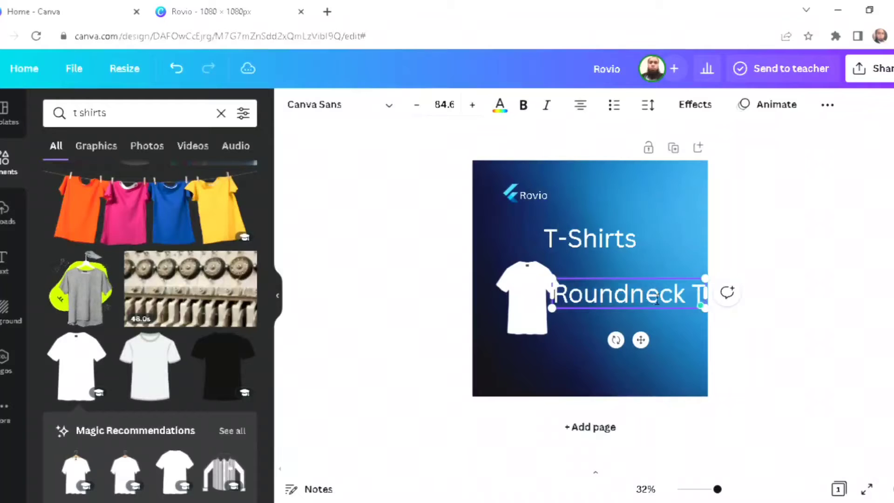
text(-)
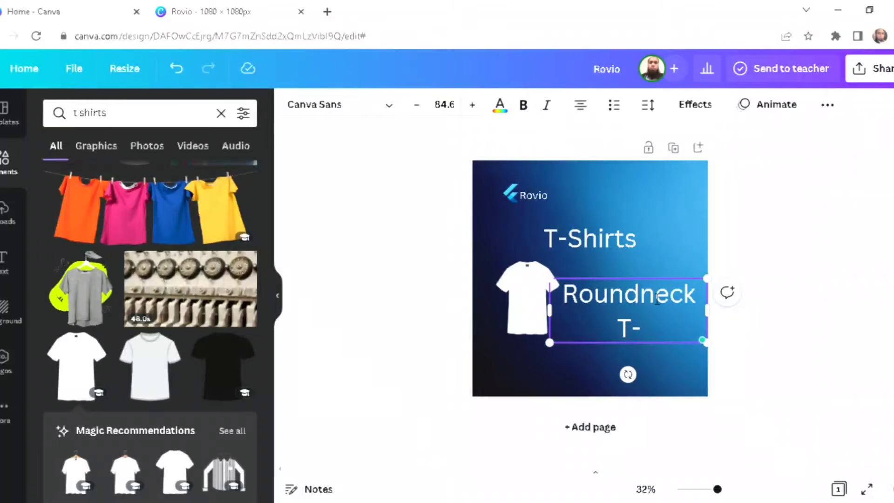
text(Shirts)
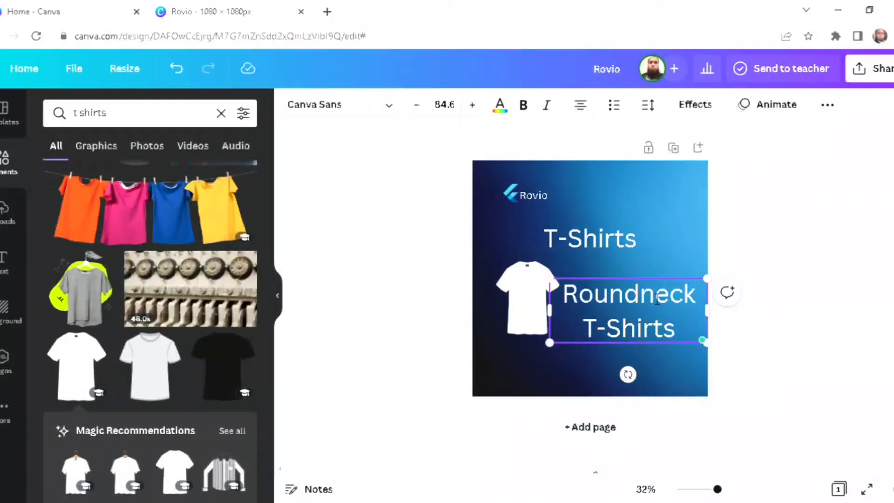
Add a new line reading "100% Cotton" below Roundneck T-Shirts in the same text box
key(Return)
text(100)
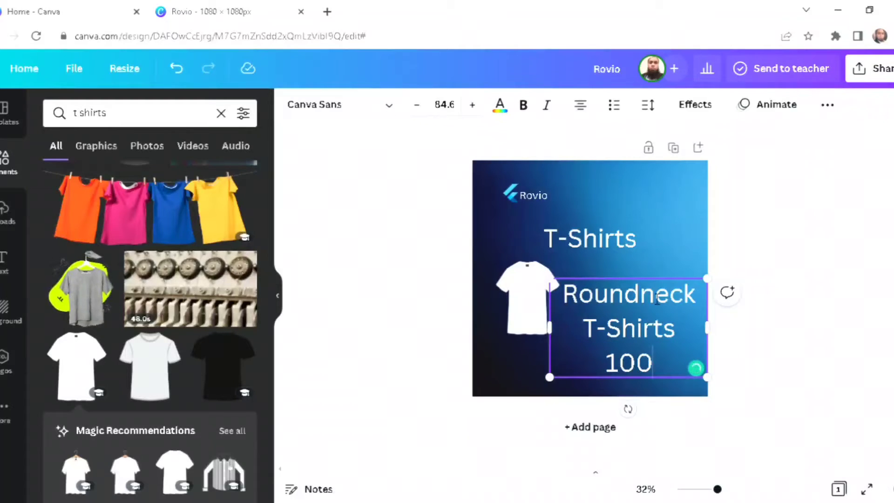
key(BackSpace)
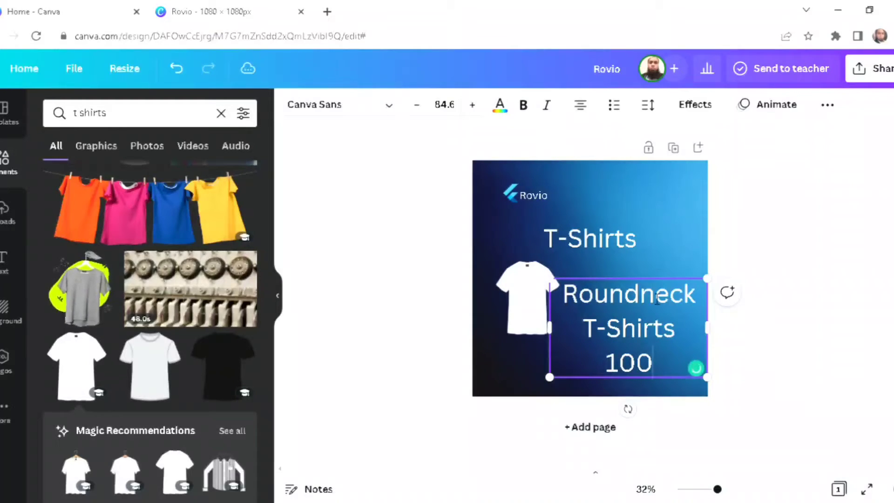
text(% Co)
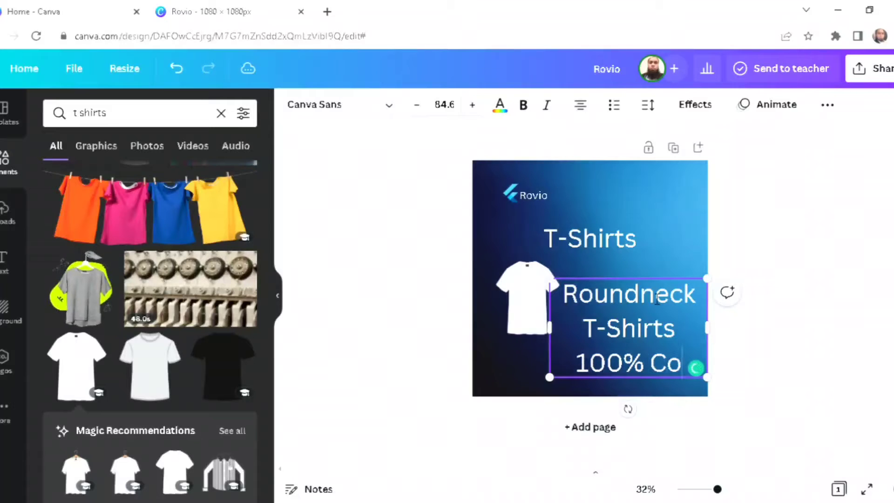
text(tton)
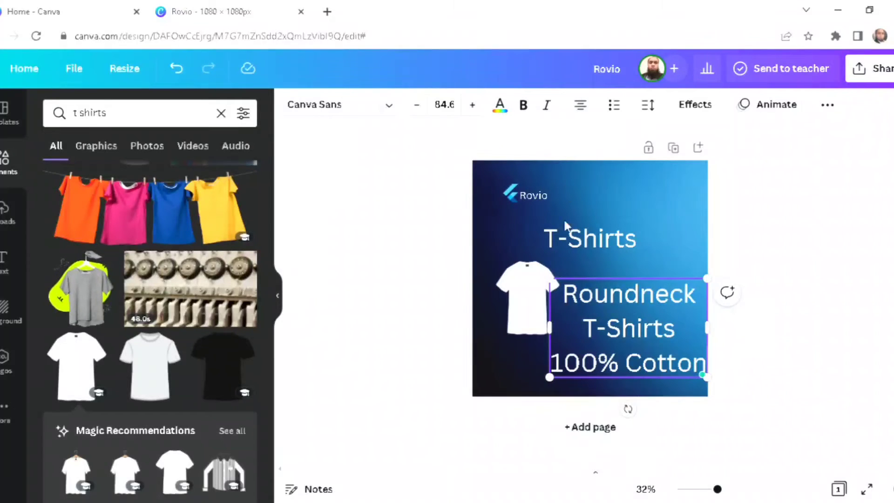
Scale the Roundneck T-Shirts text down to font size 41.1 and move it inward from the page's right edge, below the heading
drag(549, 377, 631, 326)
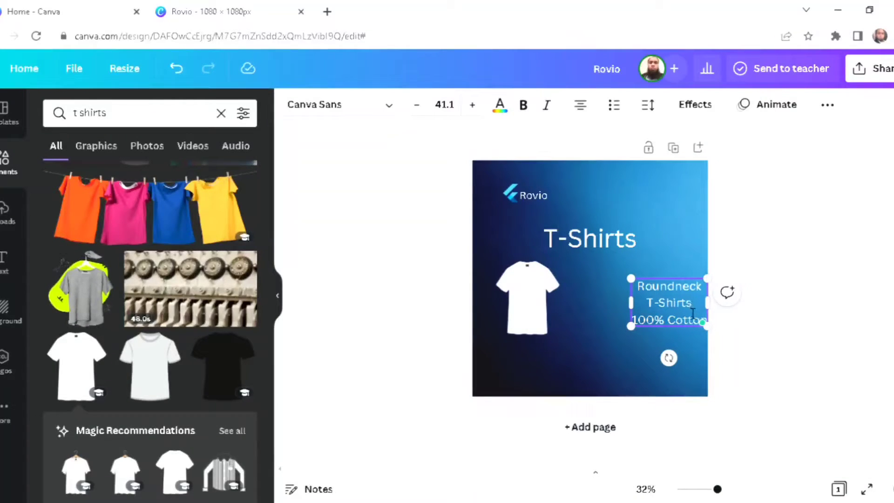
click(685, 340)
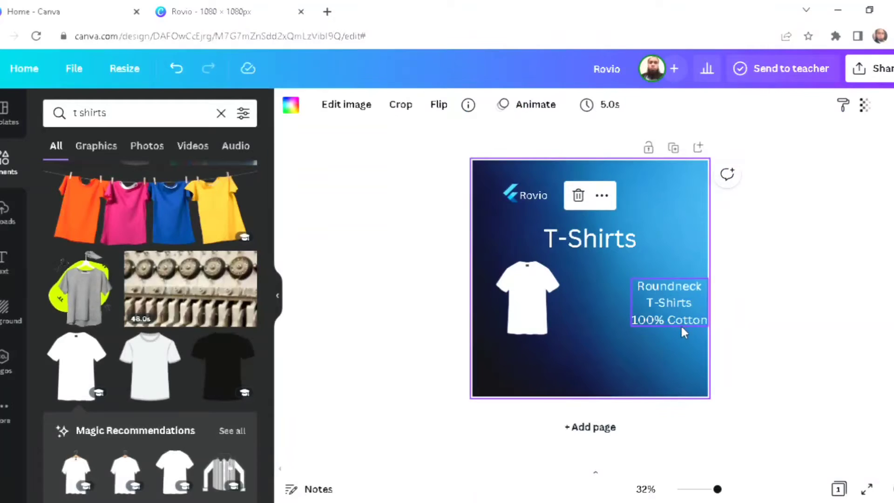
click(680, 324)
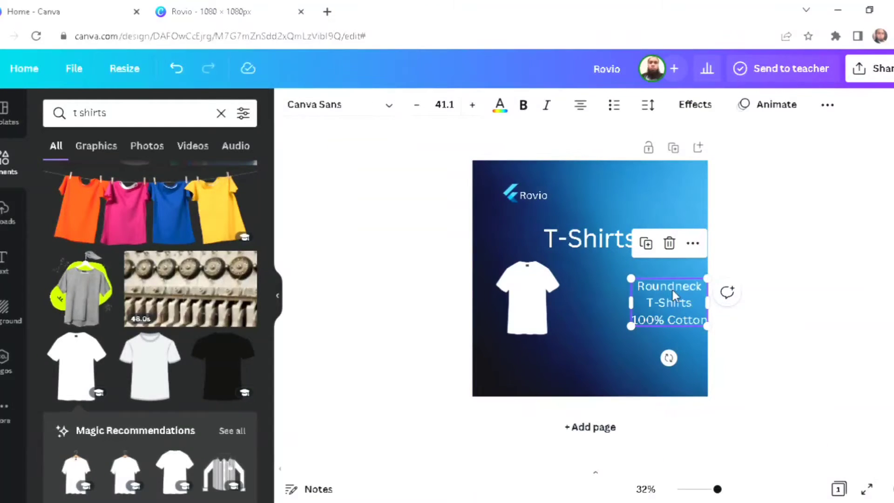
drag(672, 289, 647, 284)
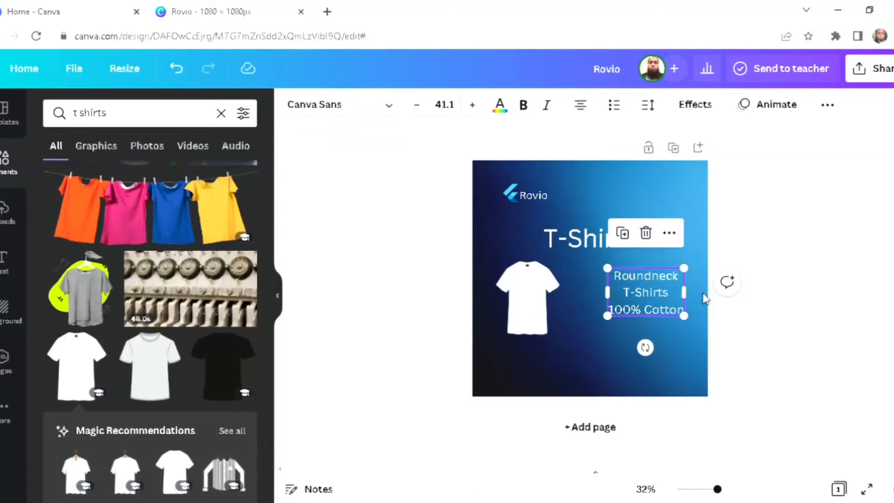
Enlarge the white T-shirt image slightly
click(547, 325)
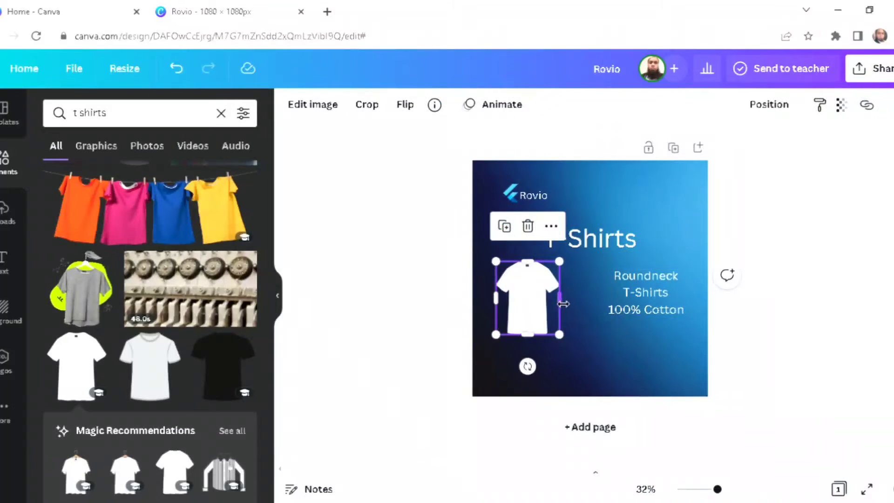
drag(570, 346, 575, 352)
click(611, 320)
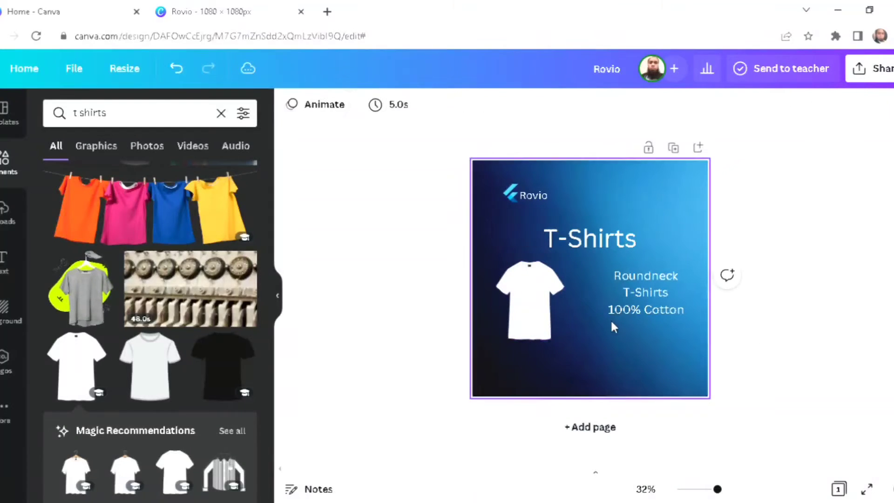
Reduce the Roundneck T-Shirts text to font size 37.1, fit it on two lines and reposition it beside the T-shirt
click(633, 294)
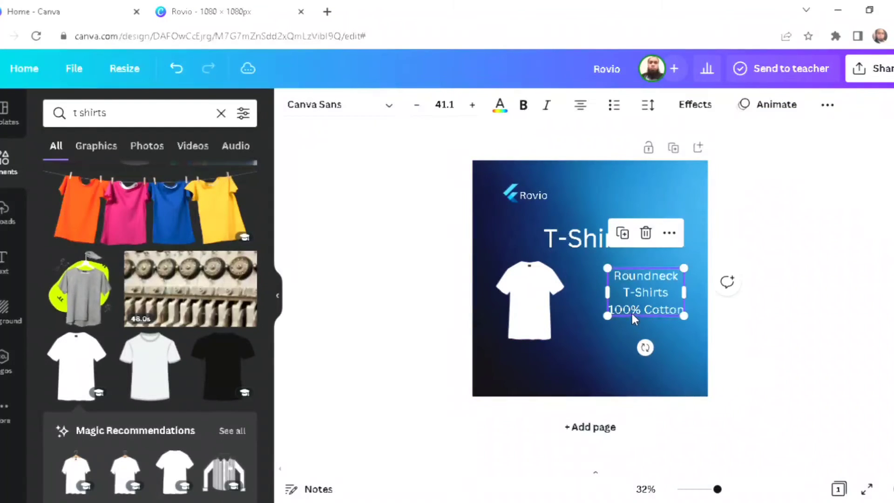
click(423, 108)
click(422, 108)
click(423, 108)
click(422, 108)
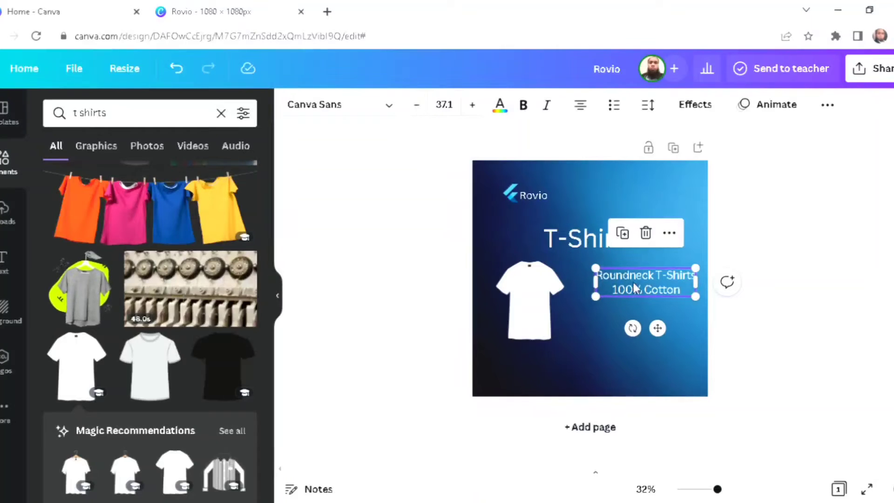
drag(665, 339, 663, 351)
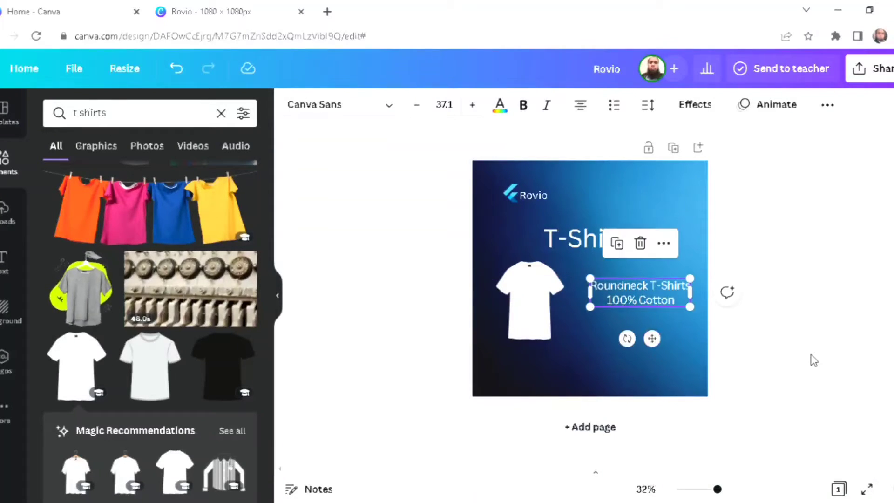
click(815, 358)
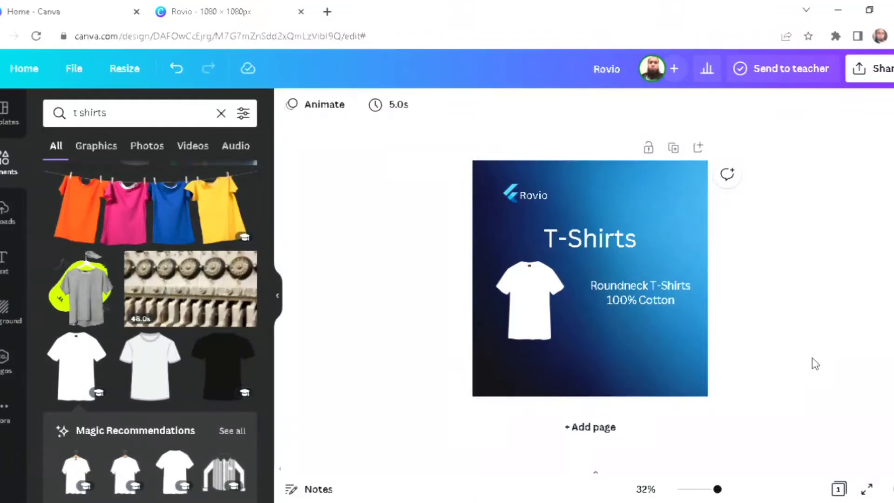
Shrink the white T-shirt image slightly and nudge it a little to the right below the heading
click(546, 325)
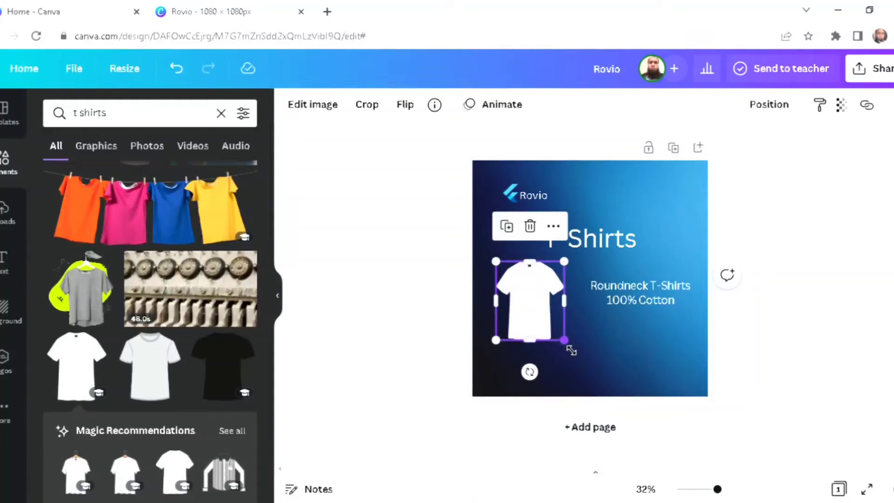
drag(567, 345, 559, 335)
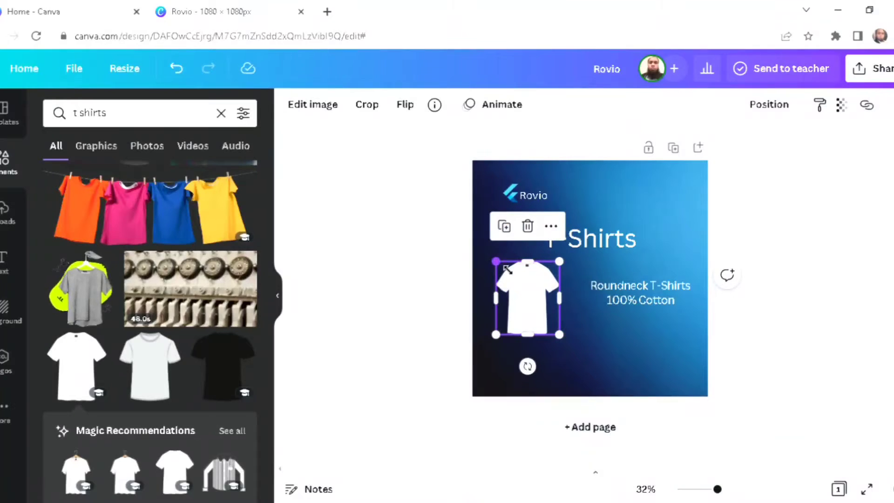
click(415, 315)
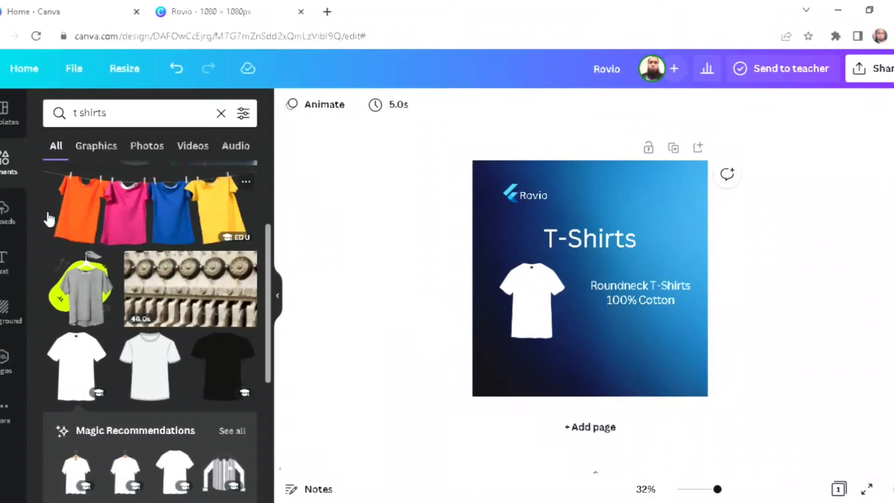
Search the elements for circle and add the solid white circle to the page
click(5, 160)
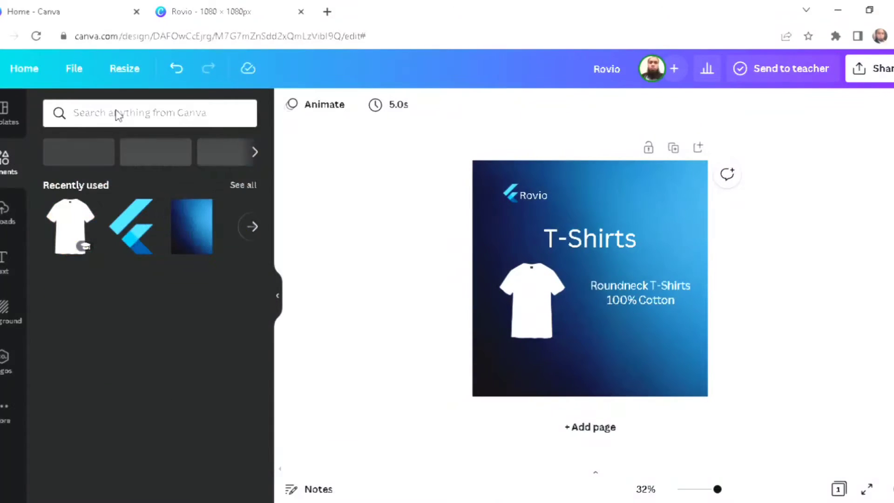
click(125, 118)
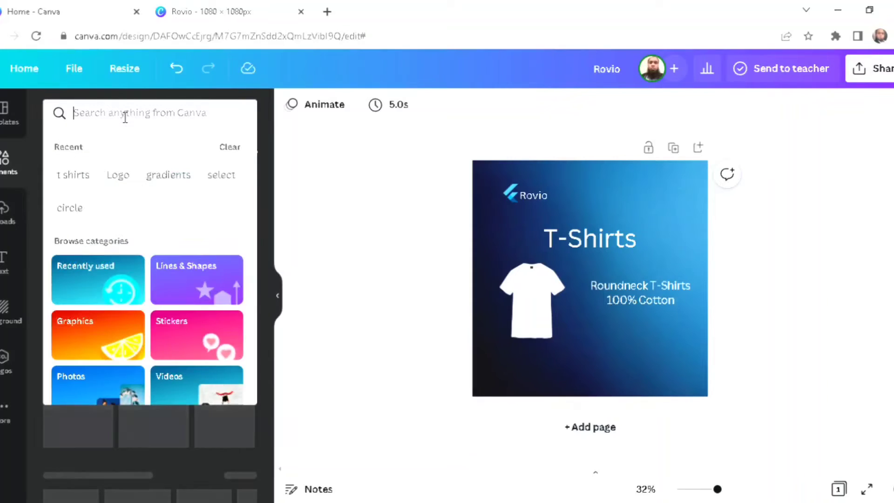
text(circle)
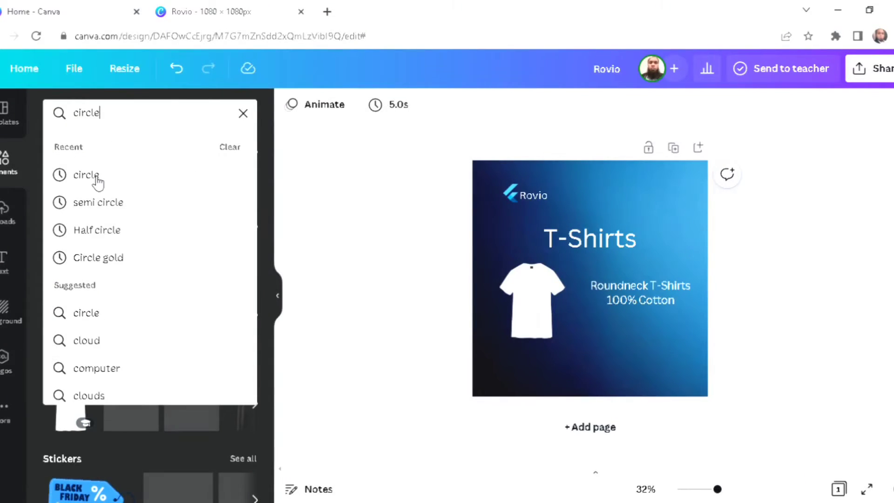
click(99, 176)
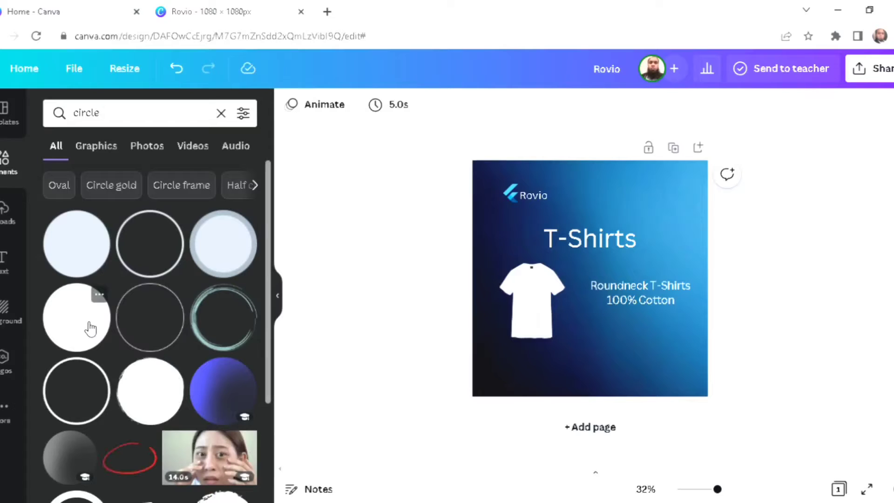
click(90, 327)
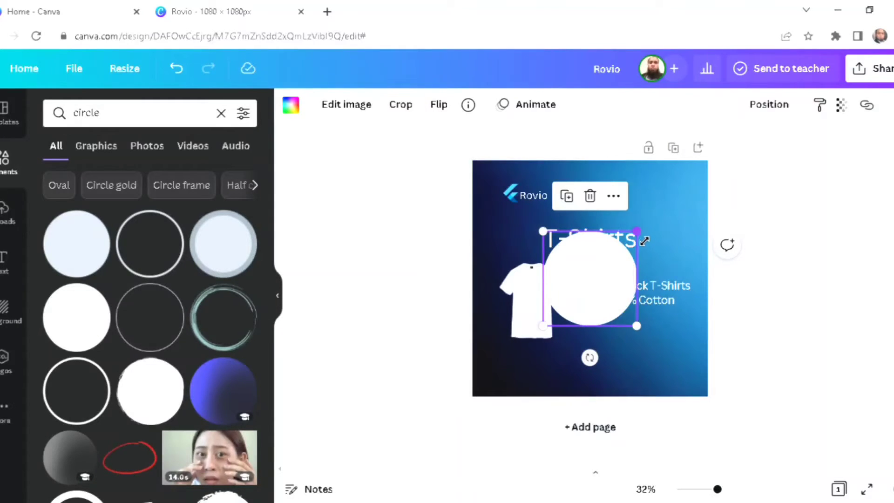
Scale the white circle down to less than a quarter of its size and place it just below the T-shirt
drag(645, 240, 570, 301)
drag(556, 313, 559, 371)
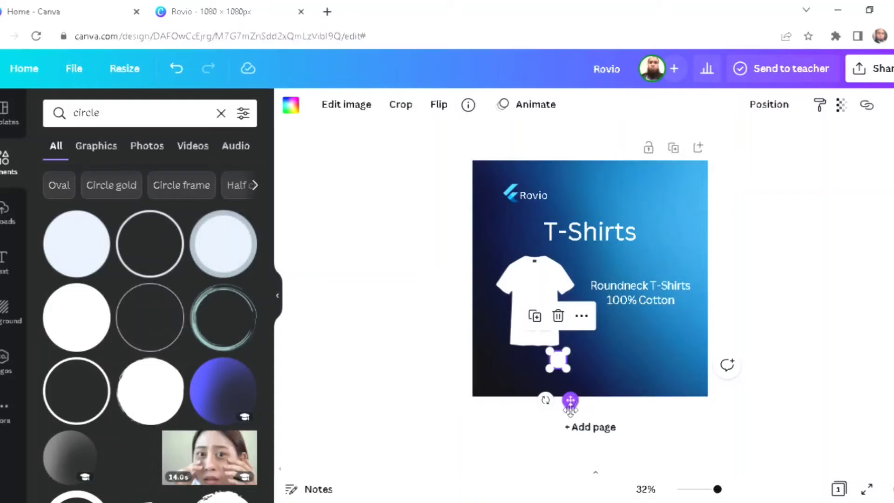
Duplicate the small white circle twice and line the three circles up side by side beneath the T-shirt
drag(570, 403, 559, 419)
click(506, 326)
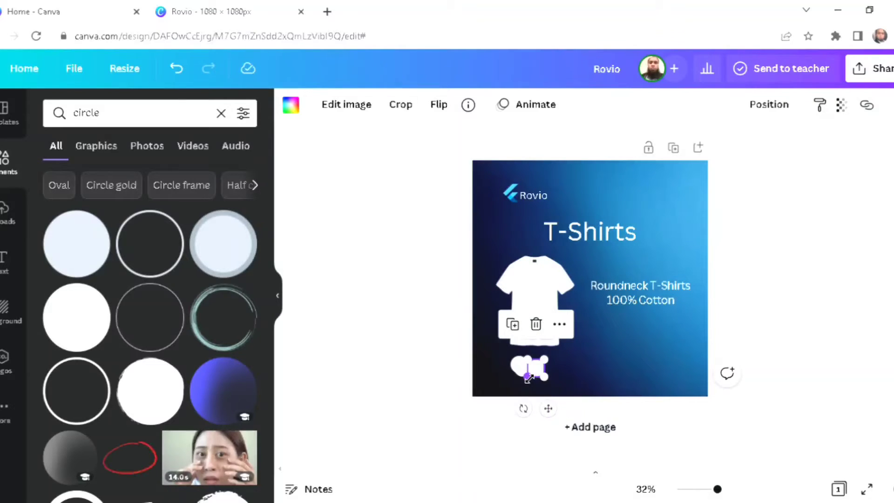
drag(528, 378, 552, 406)
click(444, 340)
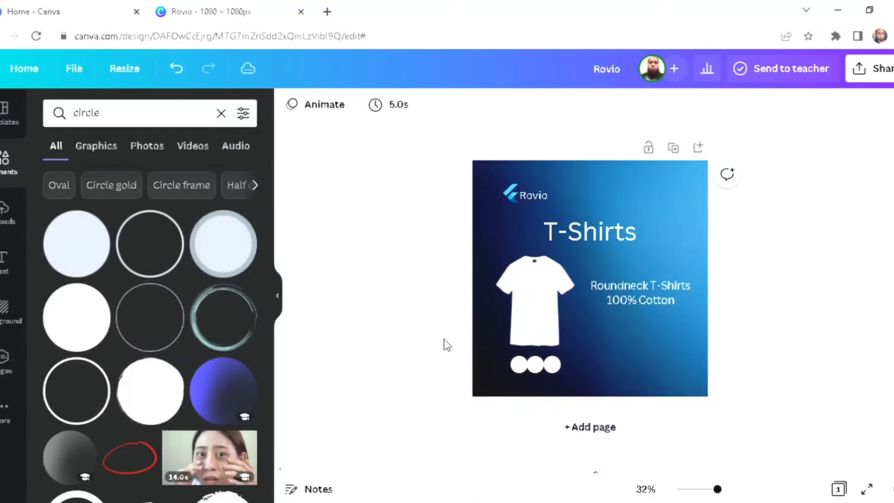
click(517, 365)
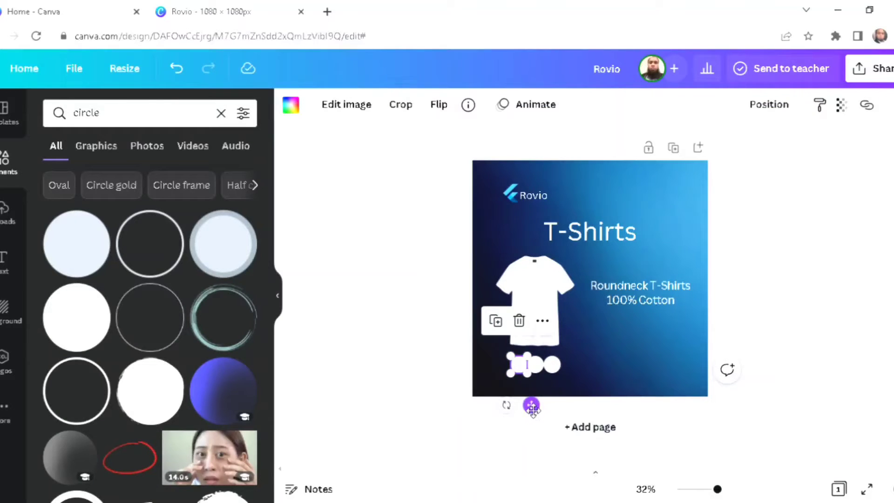
drag(532, 408, 528, 410)
drag(530, 408, 522, 401)
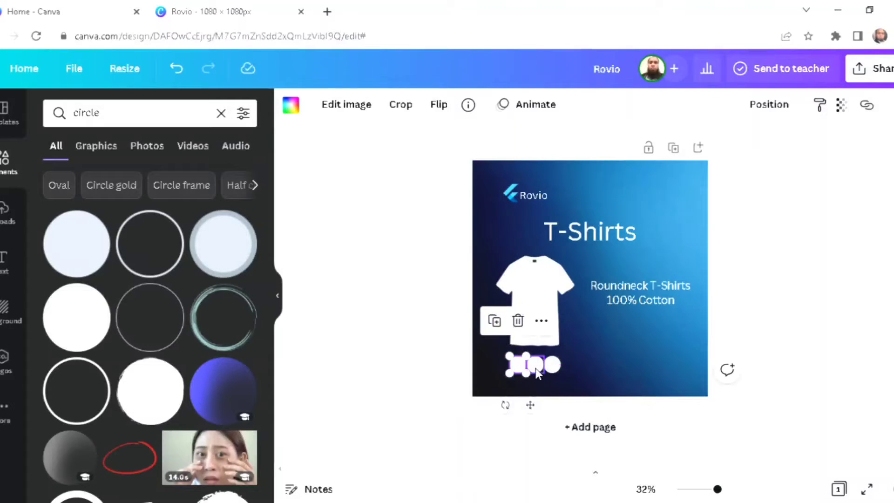
click(623, 355)
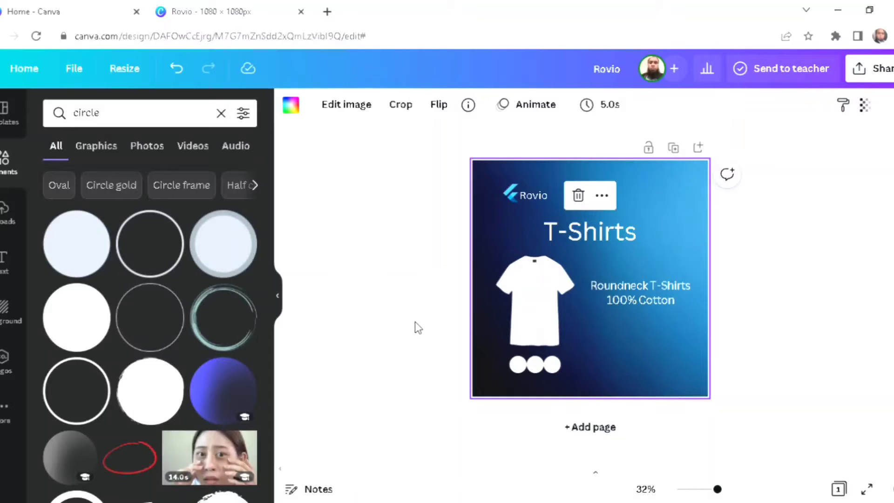
Duplicate the Rovio logo text, move the copy onto the T-shirt and color it near-black from the photo colors
click(529, 197)
click(513, 157)
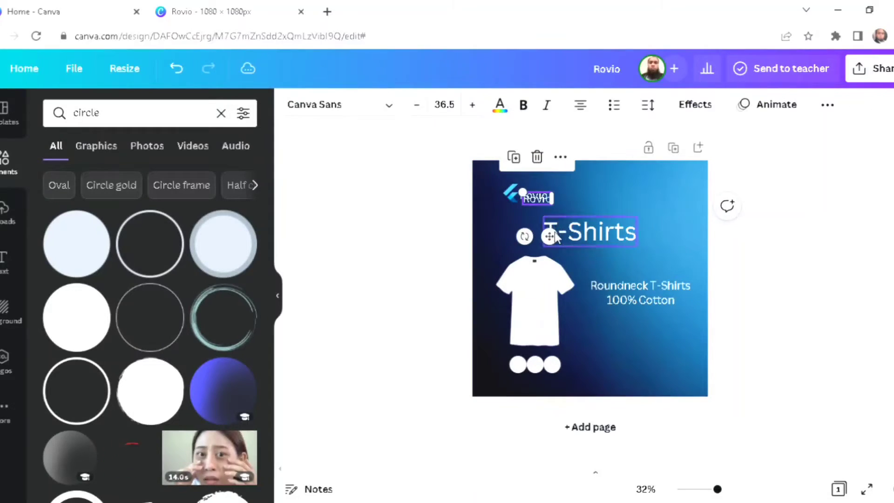
drag(557, 246, 563, 371)
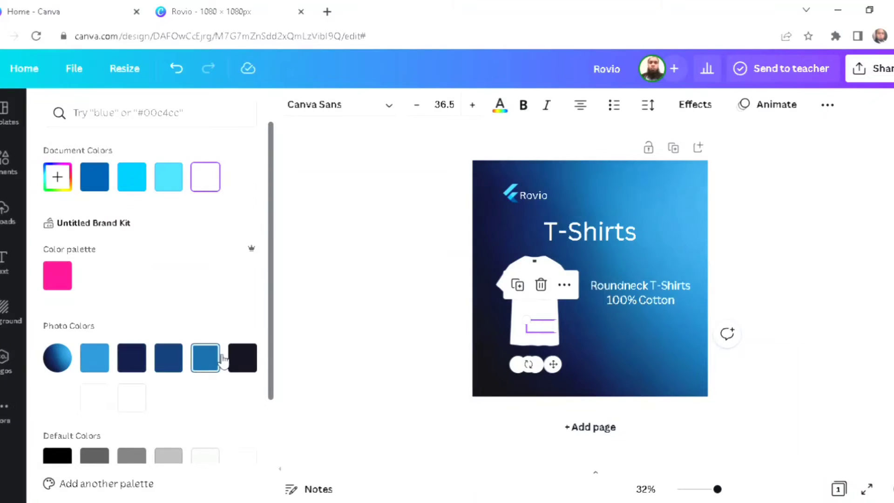
click(250, 368)
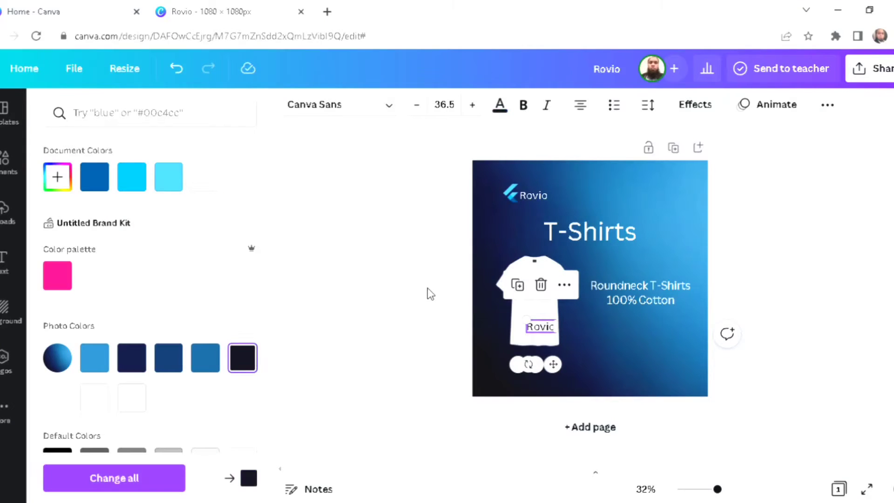
Replace the copied text with L, enlarge it to font size 52.9 and move it onto the first circle
double_click(553, 334)
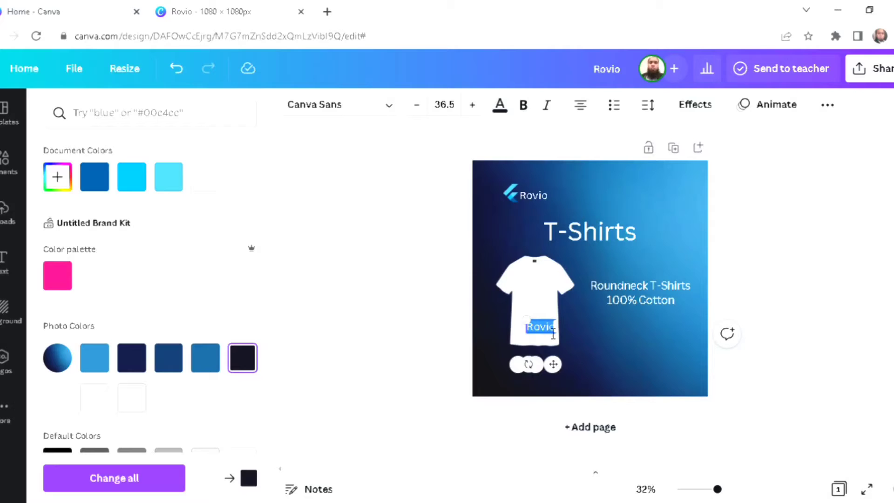
key(BackSpace)
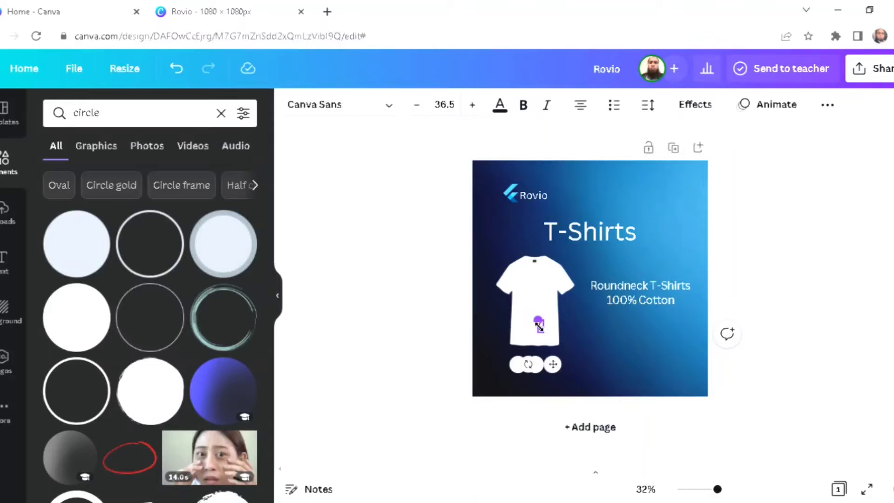
drag(539, 326, 545, 332)
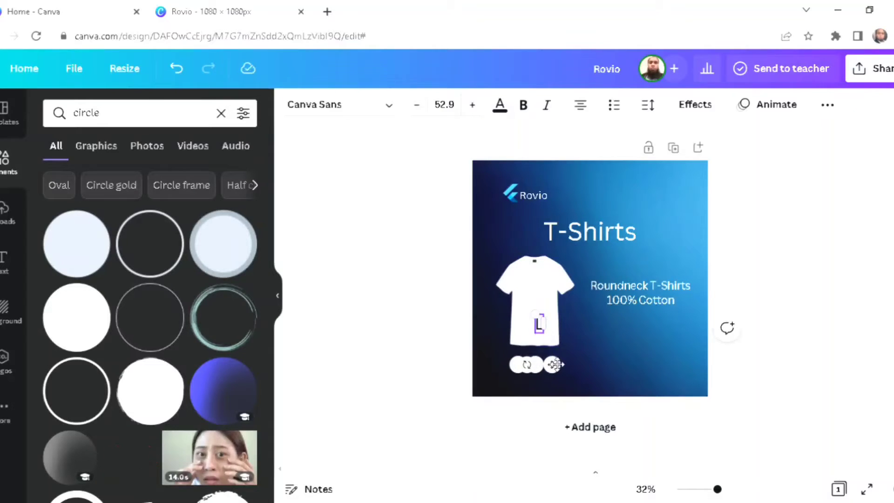
drag(580, 383, 540, 413)
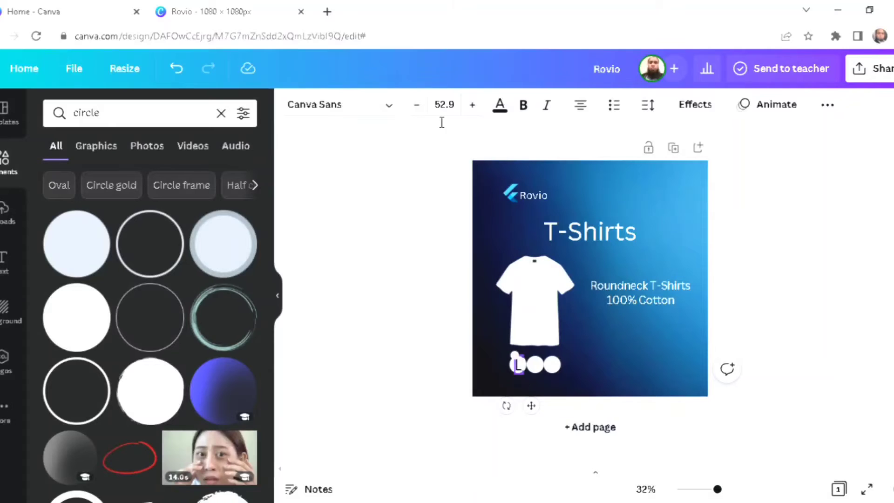
Set the L's font size to 38.9 and center the letter on the first circle
click(424, 107)
click(424, 107)
click(424, 107)
click(424, 107)
click(424, 107)
click(424, 107)
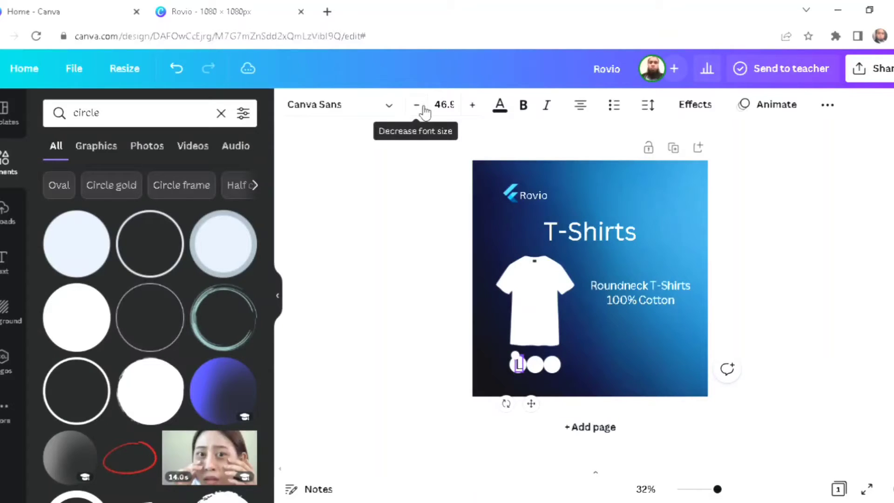
double_click(423, 107)
double_click(423, 107)
click(424, 107)
double_click(424, 108)
double_click(424, 107)
click(424, 107)
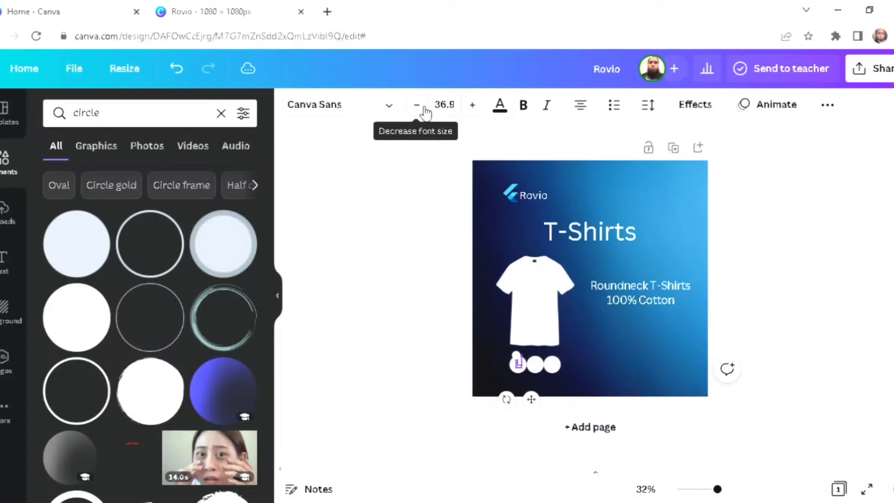
double_click(423, 107)
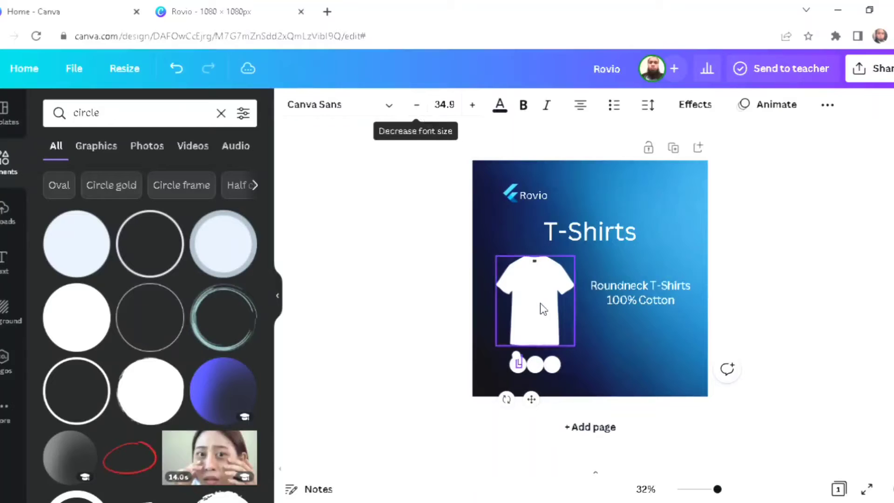
double_click(471, 109)
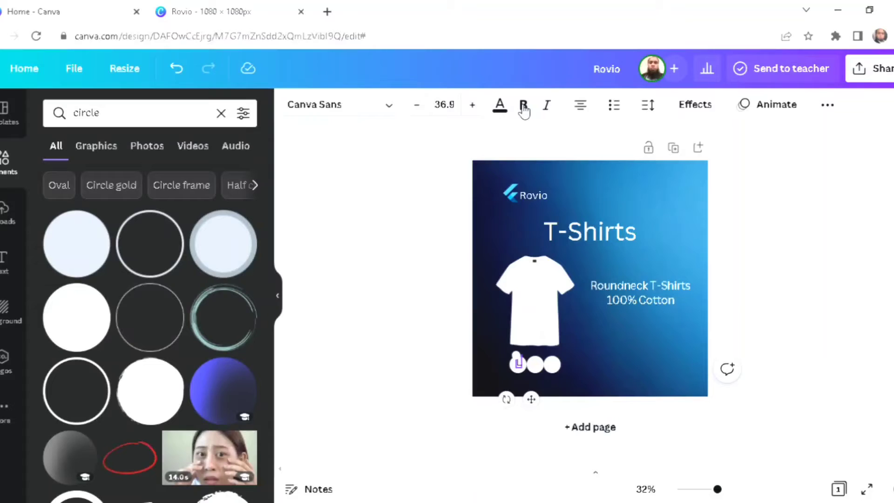
double_click(472, 106)
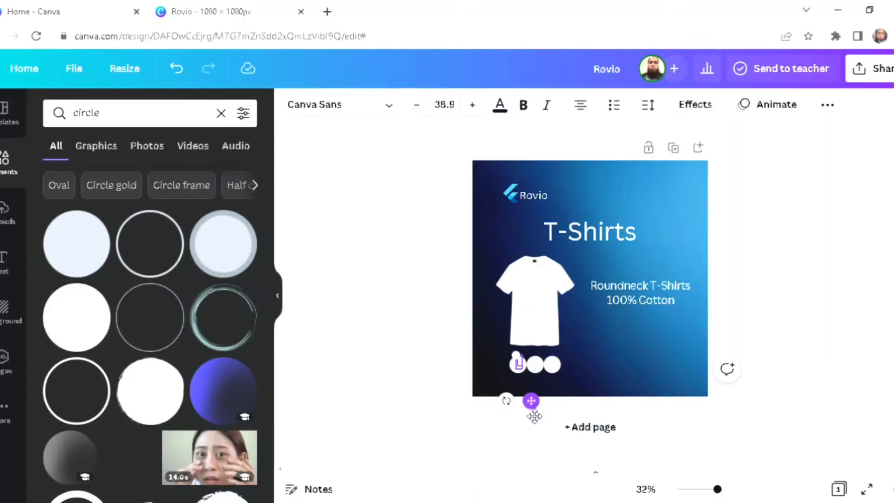
mouse_move(534, 416)
mouse_down()
mouse_move(513, 424)
mouse_move(534, 413)
mouse_up()
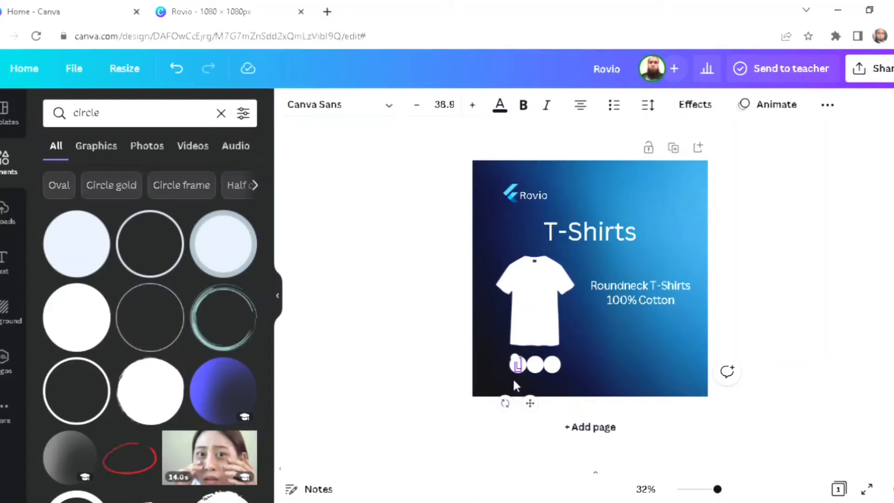
click(460, 342)
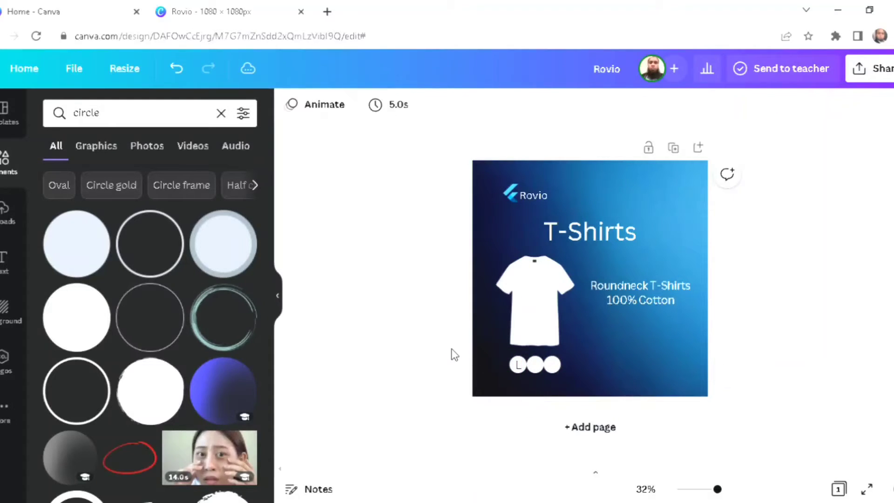
Make the L bold, duplicate it twice and place the copies on the second and third circles
click(518, 367)
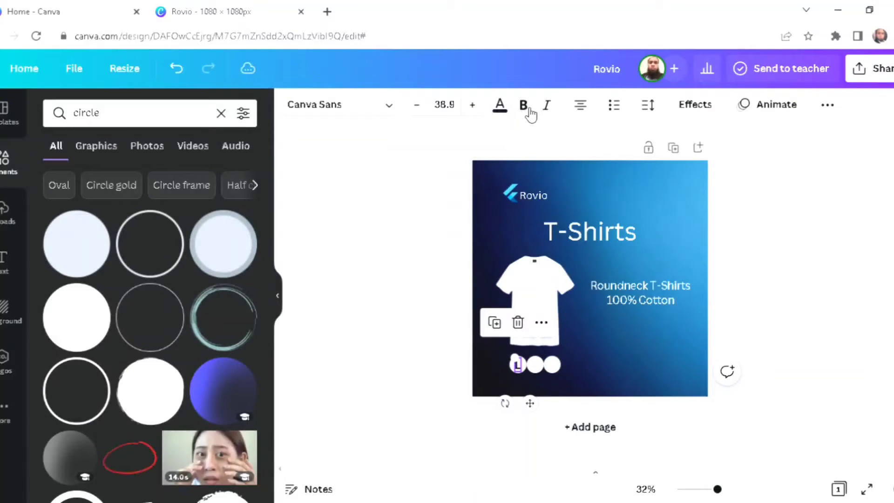
key(shift+Right)
key(shift+Down)
click(498, 327)
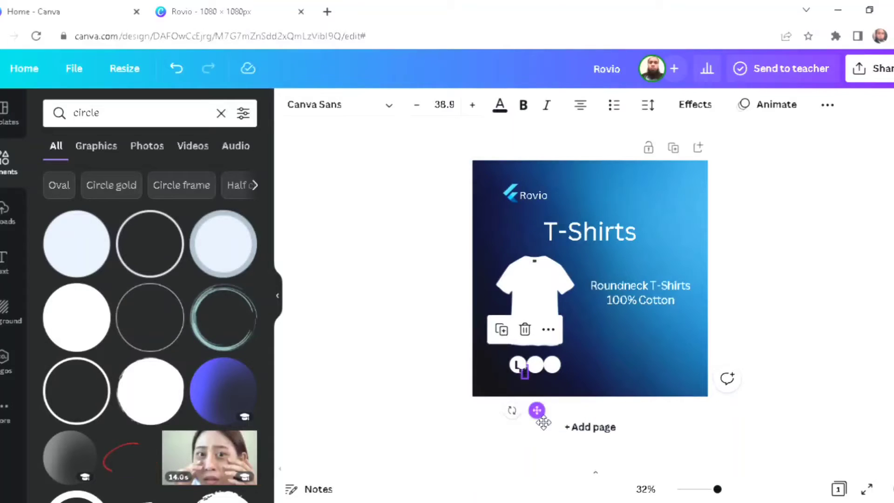
drag(535, 411, 550, 417)
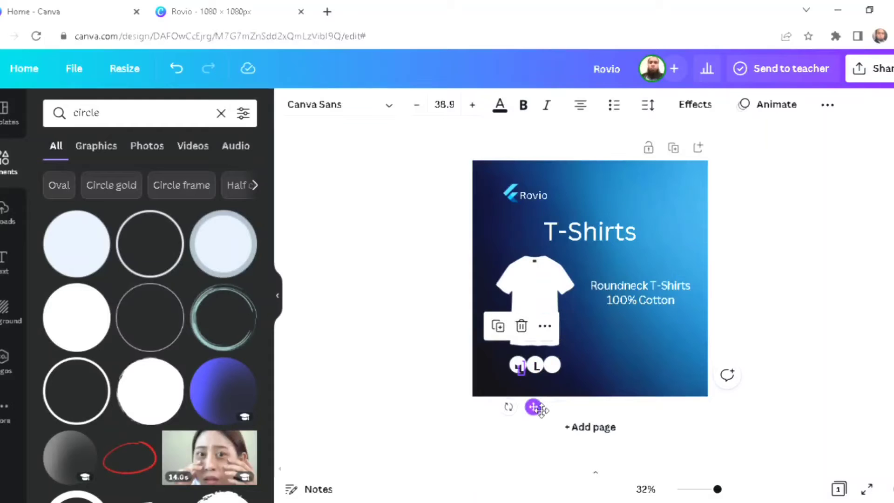
drag(549, 405, 570, 415)
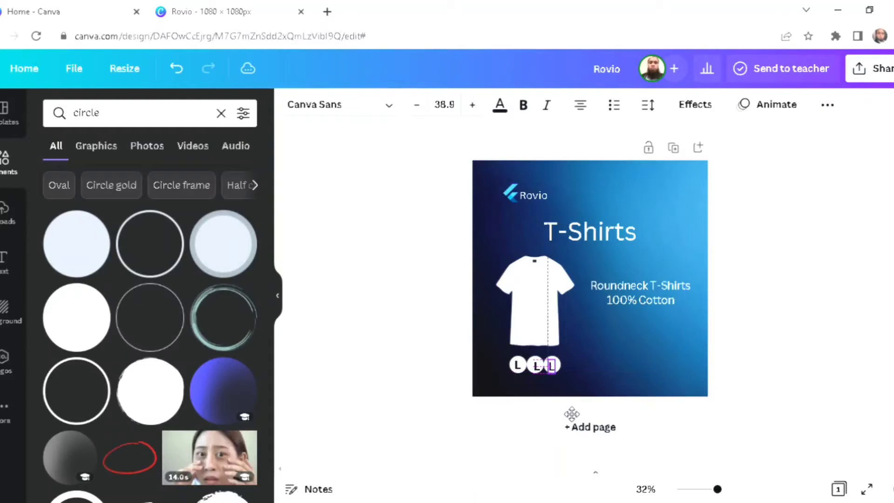
Change the middle circle's letter to M, reduce it to font size 36.9 and center it on the circle
click(534, 367)
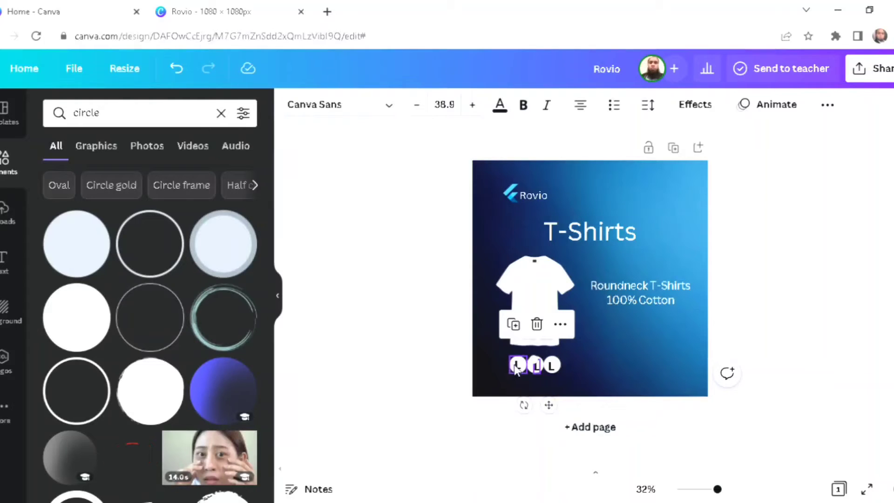
double_click(538, 368)
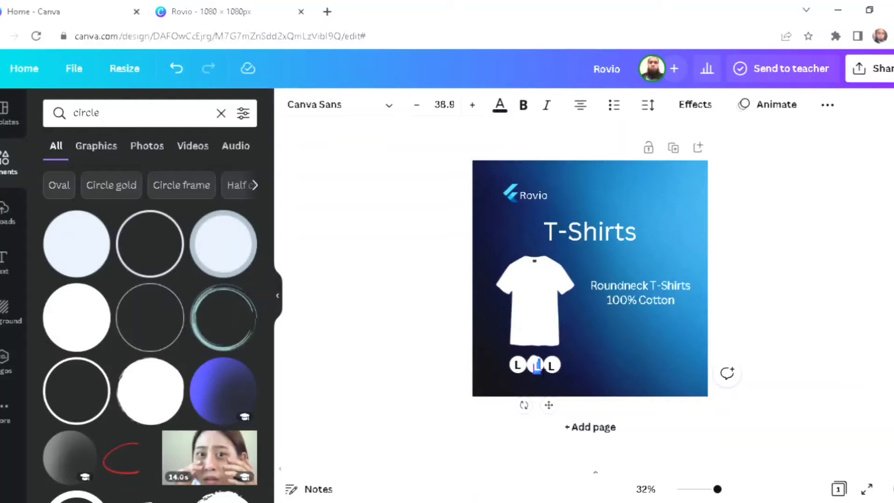
text(M)
click(418, 108)
click(418, 108)
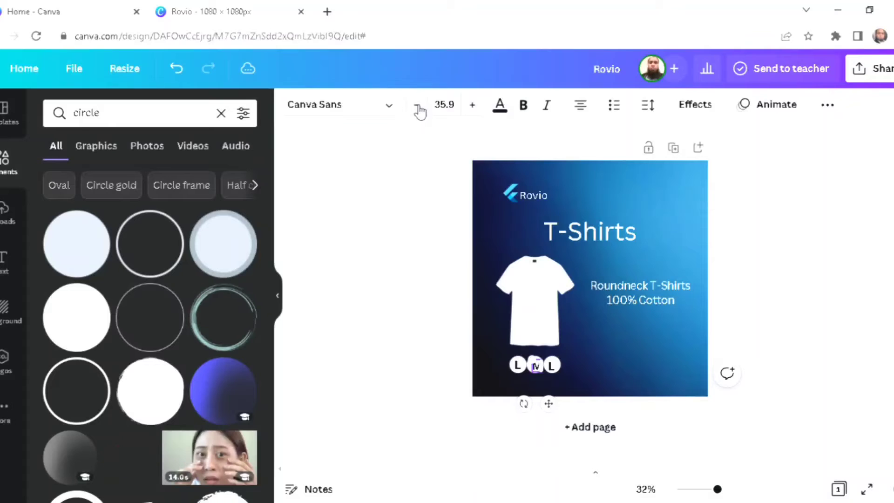
click(440, 227)
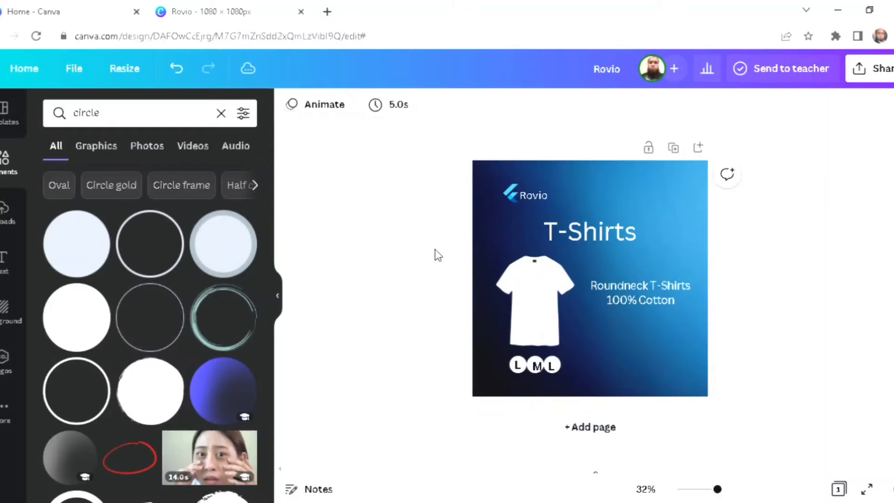
click(538, 365)
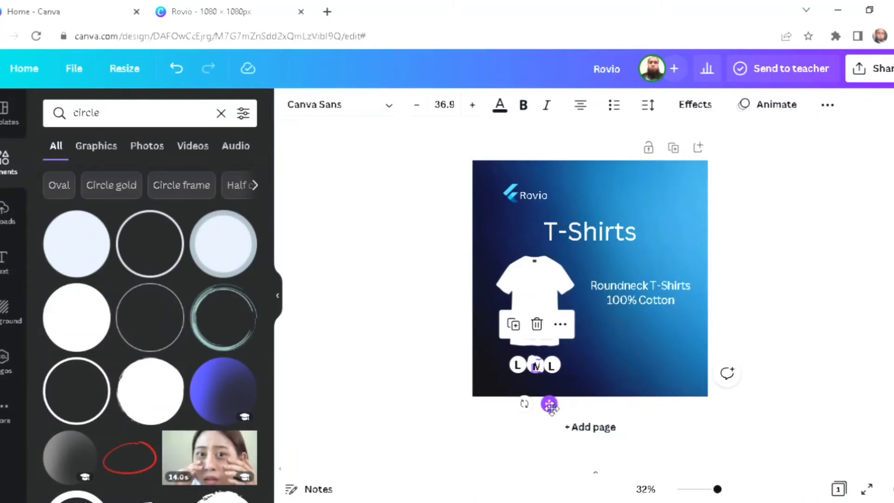
drag(549, 403, 555, 410)
Change the letter on the third circle to S
click(551, 366)
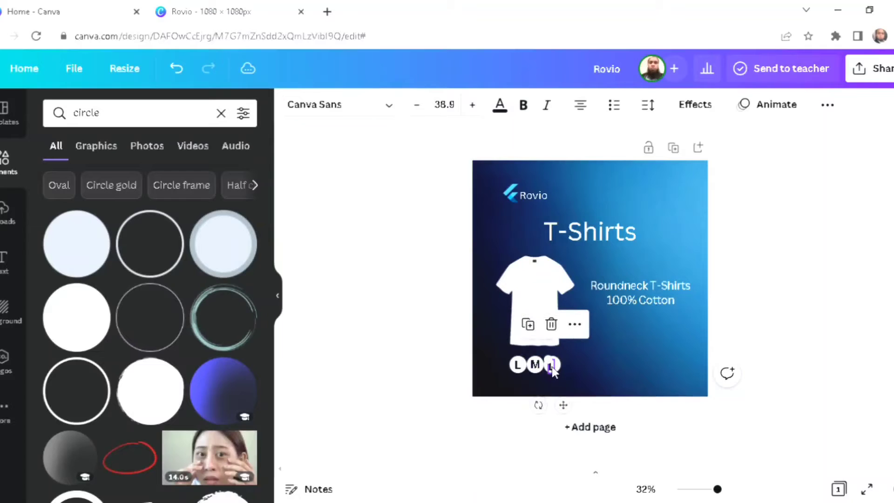
double_click(552, 367)
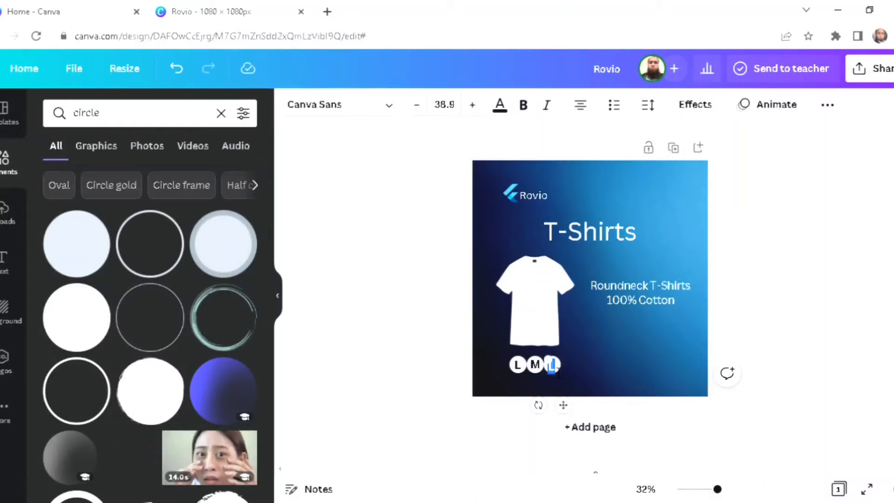
text(S)
click(427, 363)
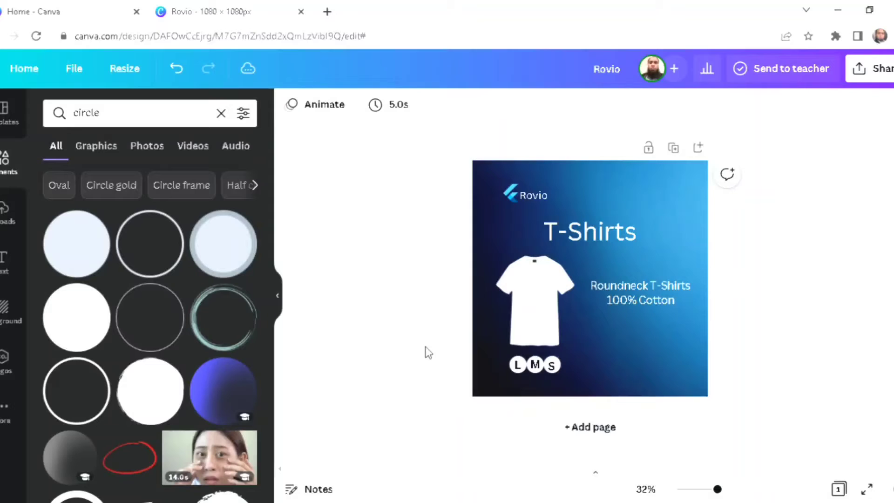
click(557, 367)
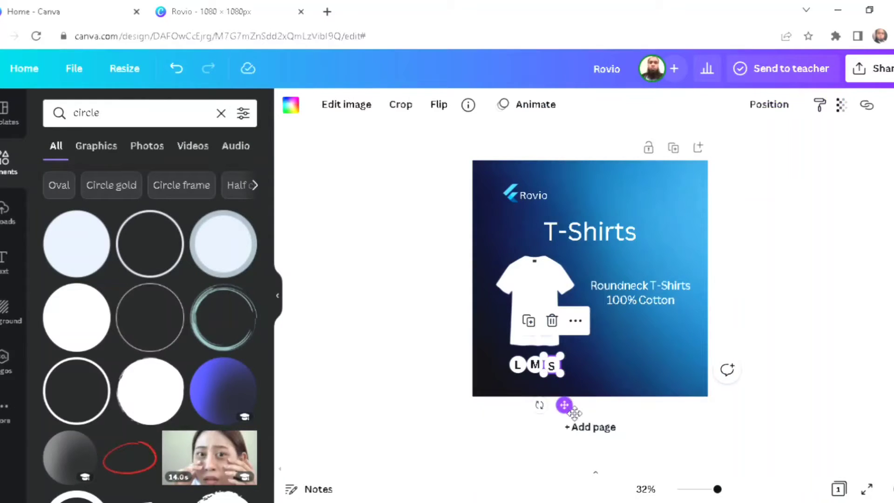
drag(573, 413, 547, 415)
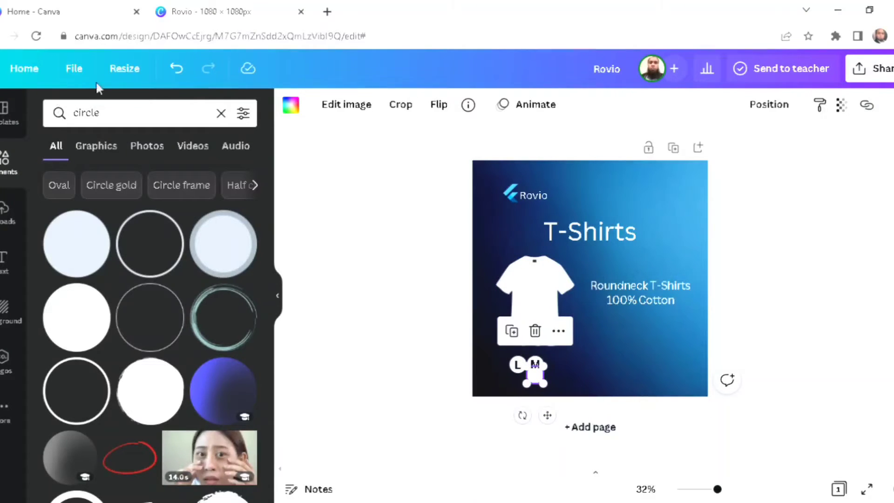
click(176, 69)
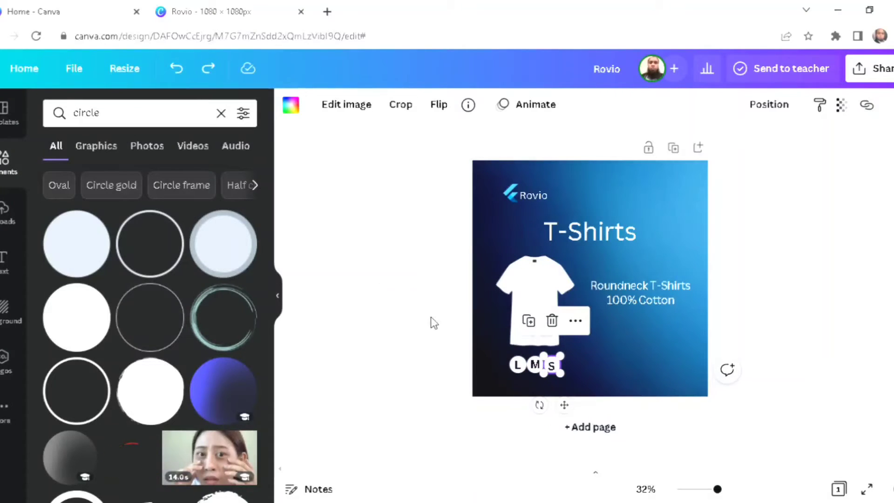
click(445, 334)
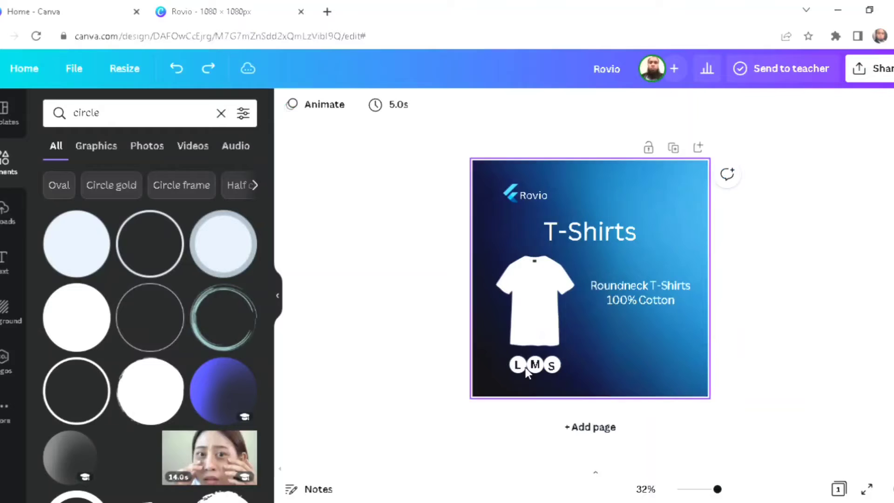
Center the letter S on the third circle
click(552, 367)
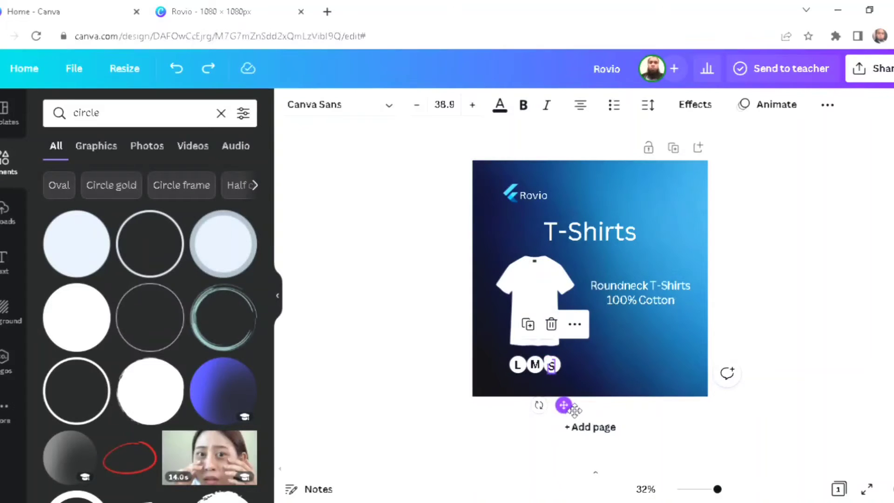
drag(574, 410, 575, 411)
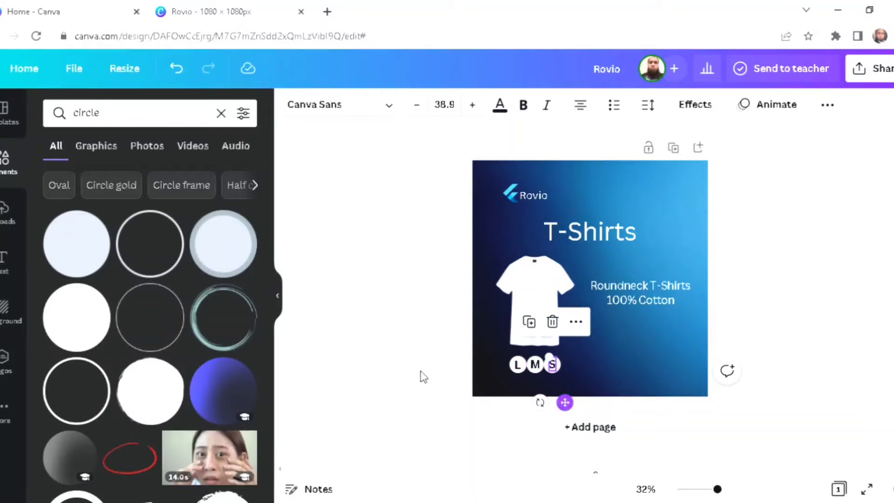
click(409, 337)
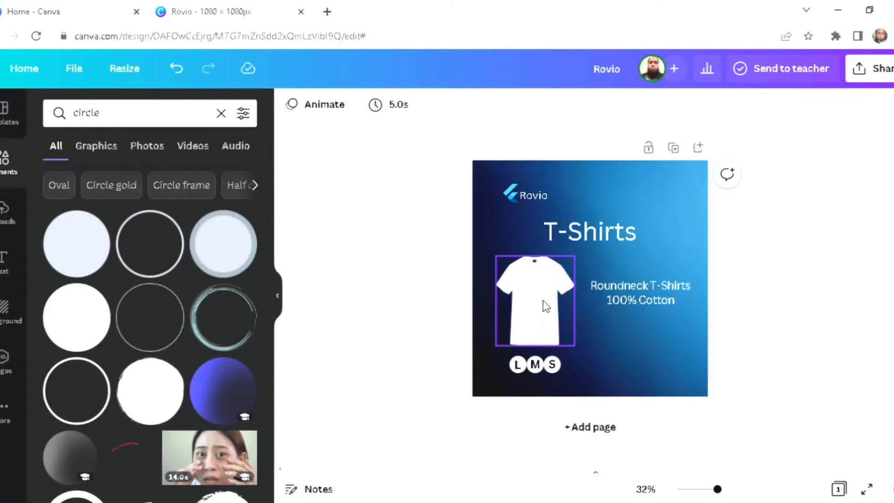
click(572, 298)
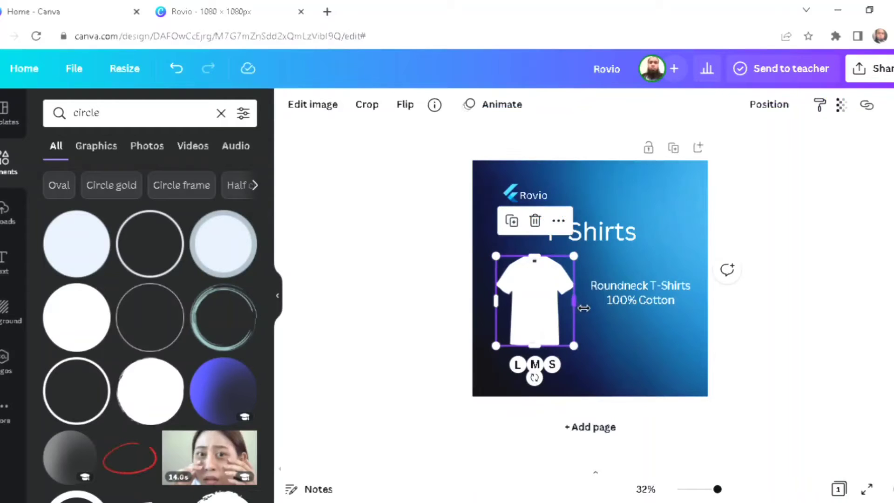
mouse_move(578, 303)
mouse_down()
mouse_move(588, 309)
mouse_move(572, 311)
mouse_move(585, 314)
mouse_up()
click(761, 295)
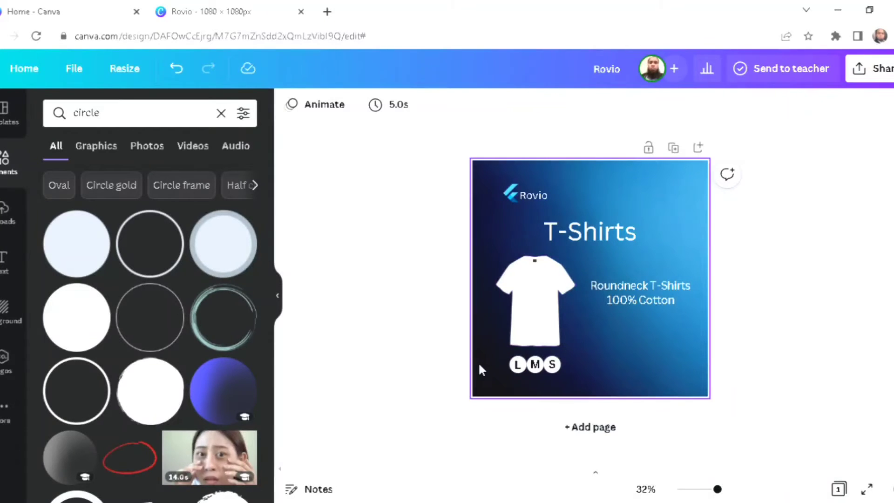
Group the L with its circle and move the group left, away from the M circle
click(521, 373)
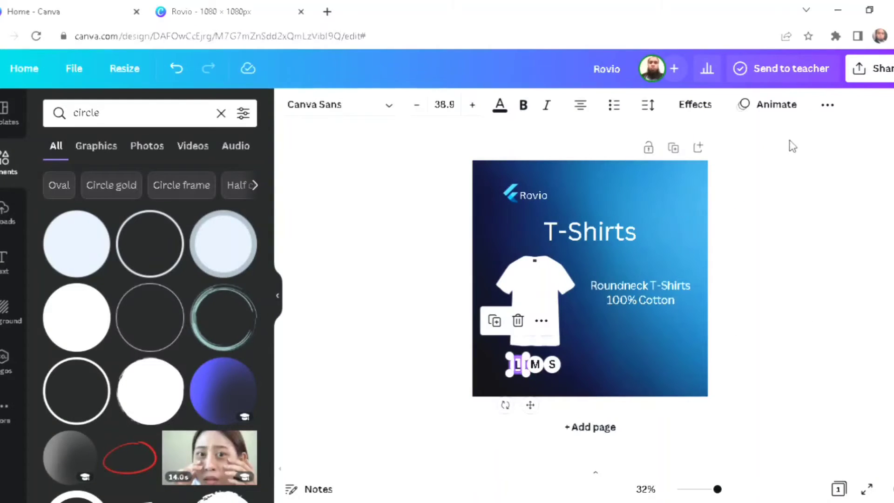
click(829, 106)
click(658, 139)
drag(533, 418, 525, 418)
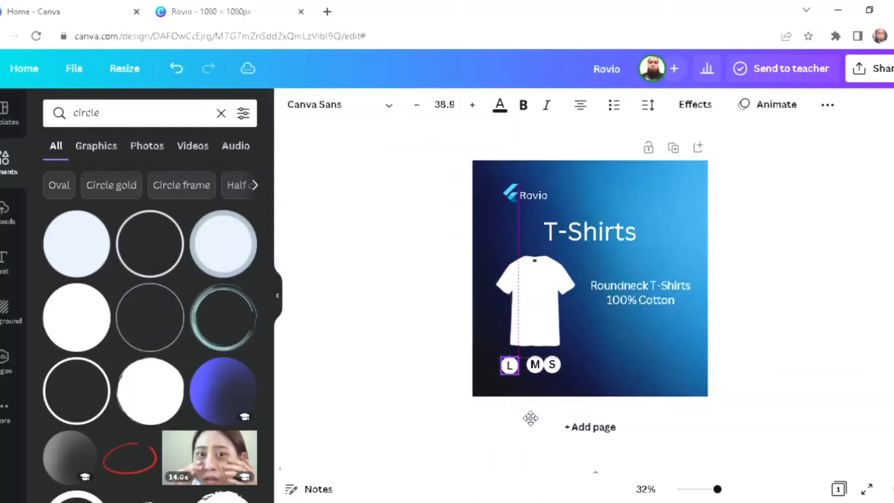
Group the M with its circle and move the group slightly left, between the L and S circles
click(535, 364)
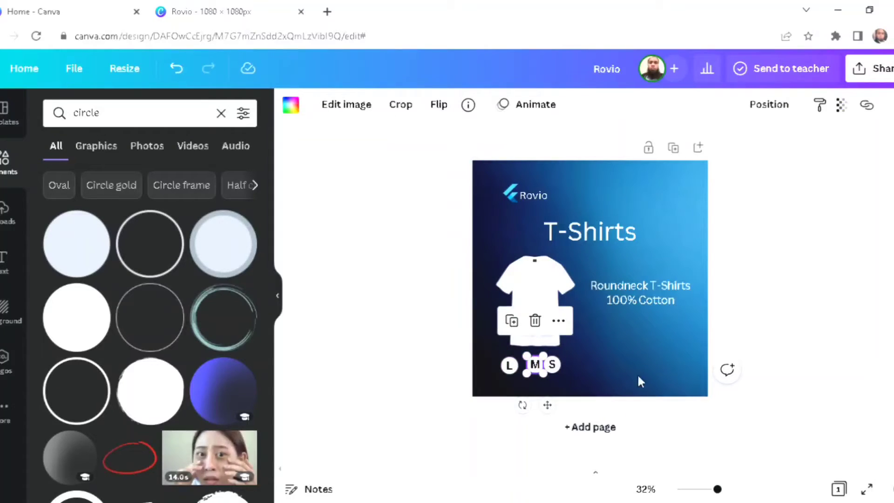
click(749, 355)
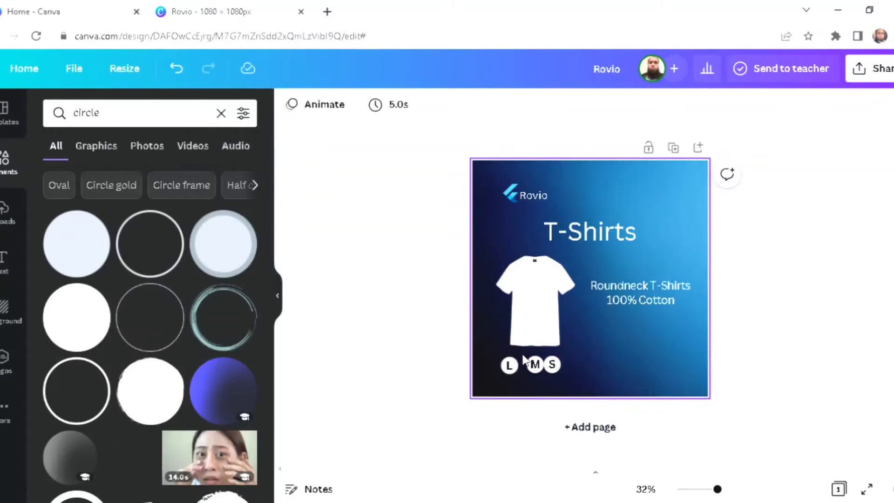
click(541, 372)
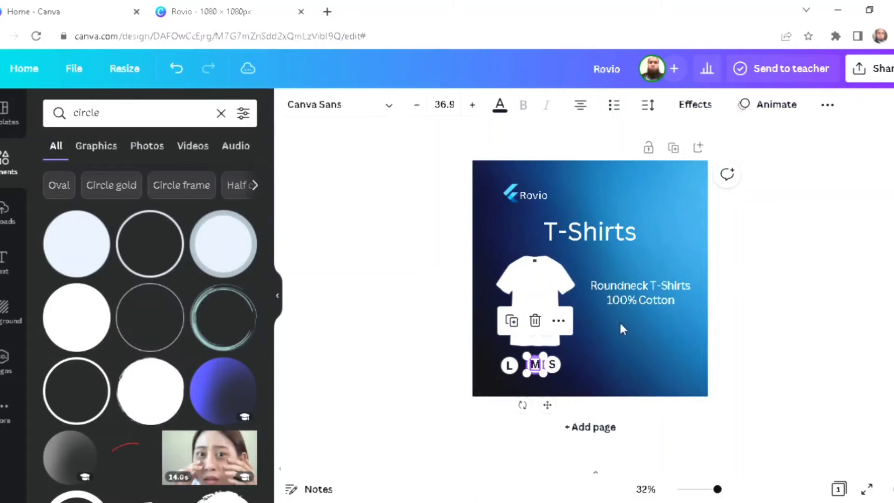
click(827, 108)
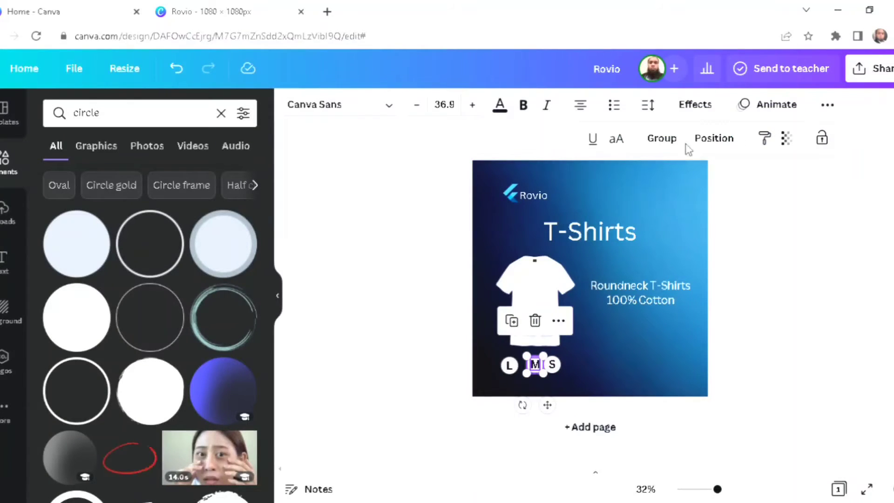
click(662, 138)
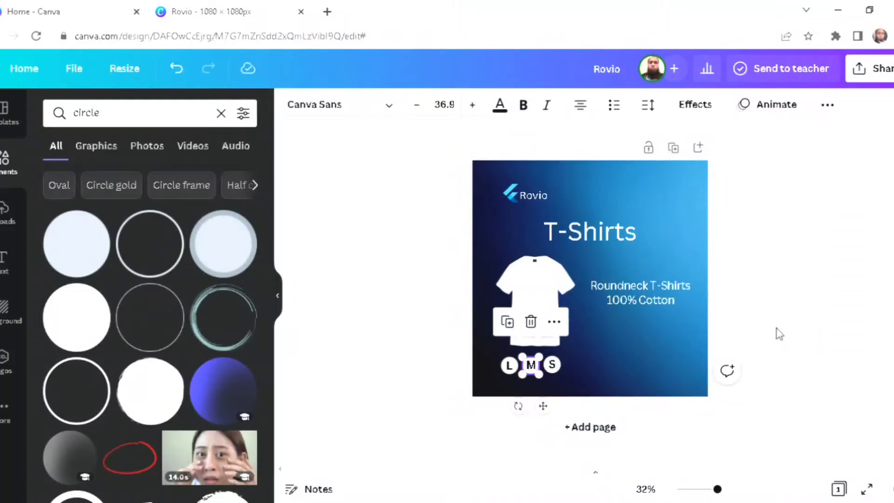
click(663, 364)
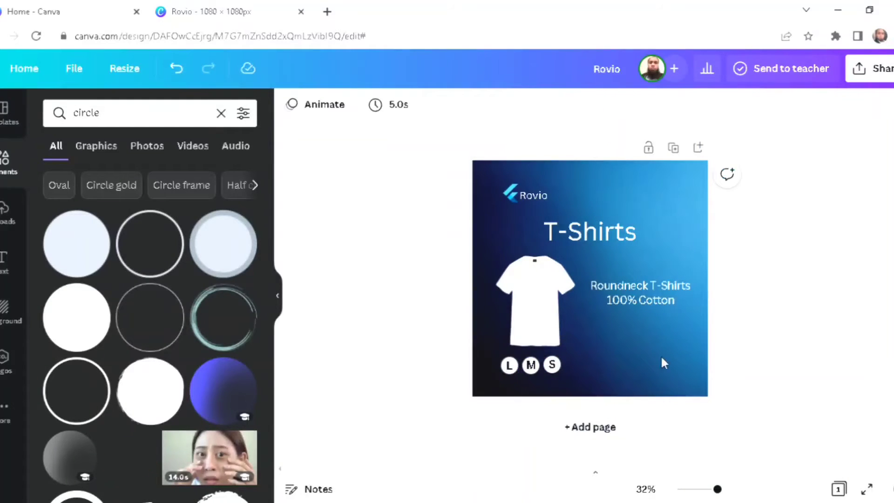
Group the letter S with its circle
click(552, 365)
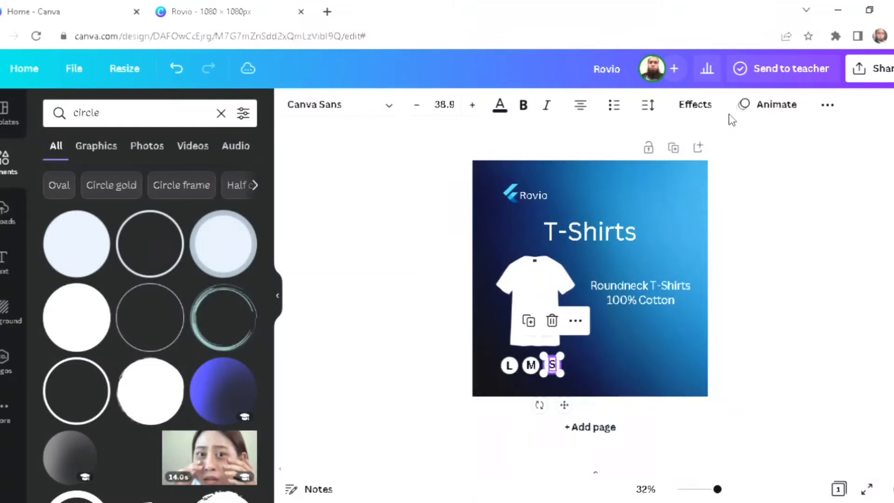
click(829, 105)
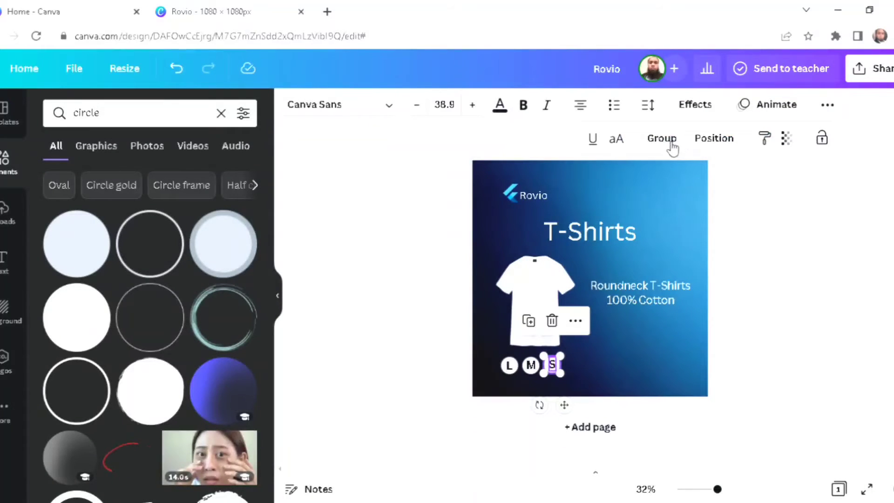
click(671, 139)
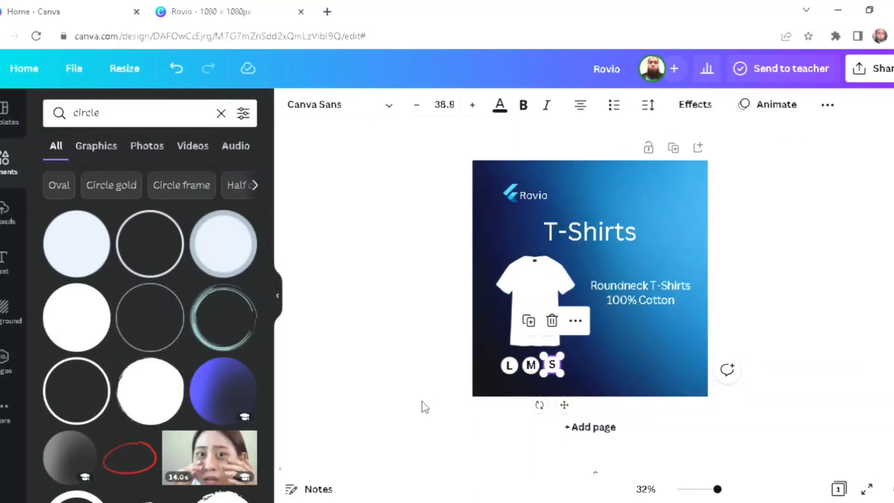
click(438, 367)
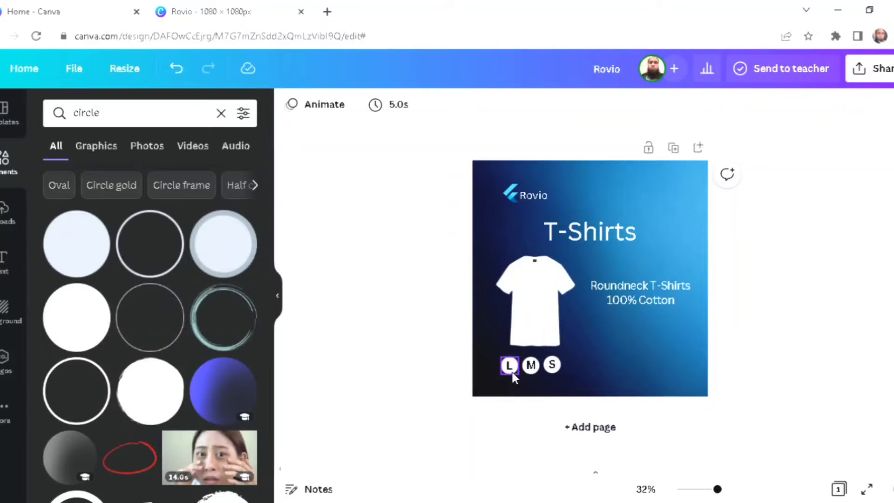
Move the L and M circle groups slightly right to tighten the spacing toward the S circle
click(512, 372)
drag(521, 406, 554, 411)
click(531, 368)
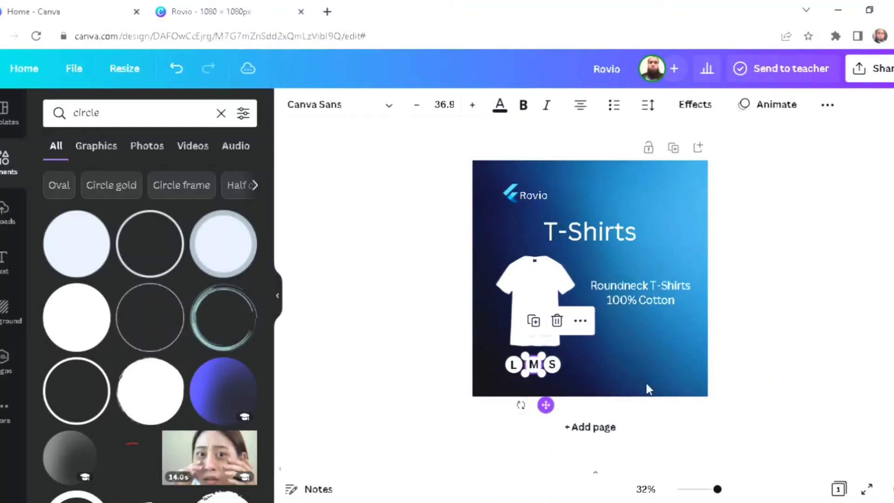
click(725, 368)
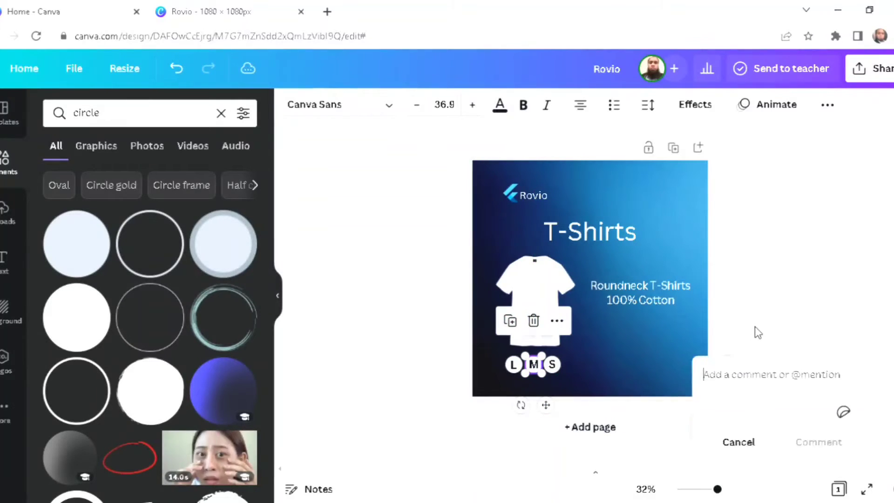
click(748, 443)
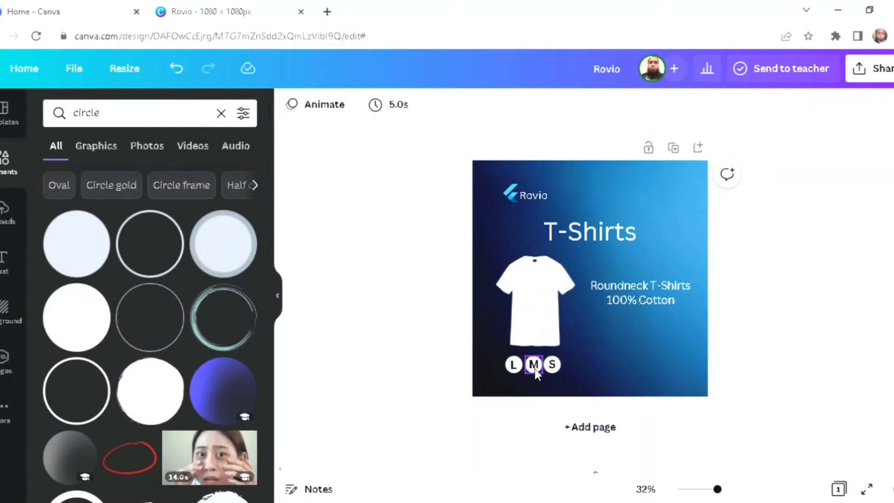
Reduce the M's font size and set the L's font size to 37.9 inside their circle groups
click(535, 368)
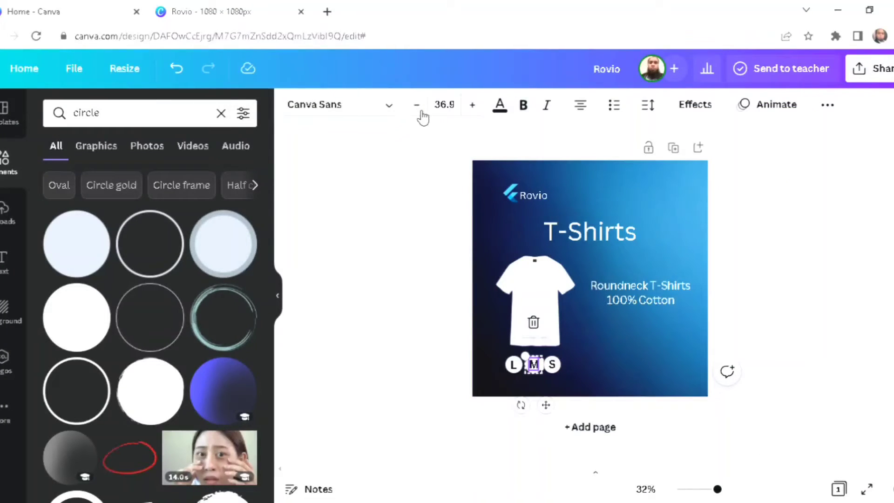
click(412, 234)
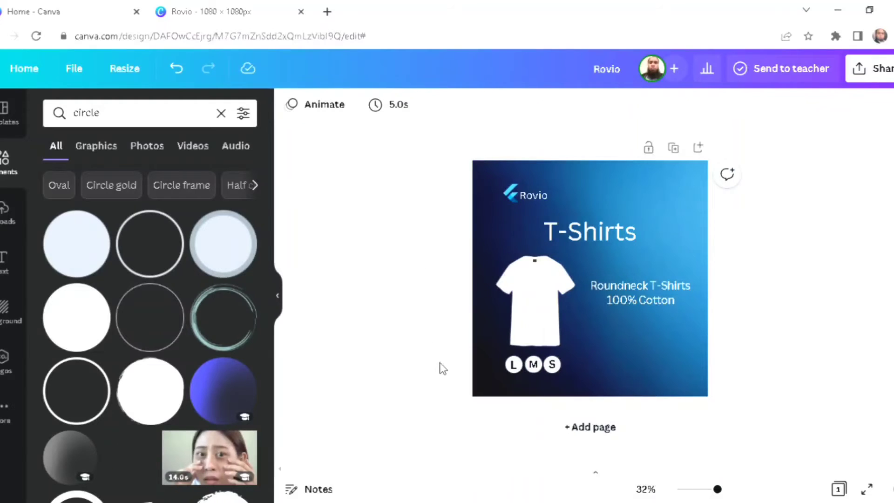
click(514, 365)
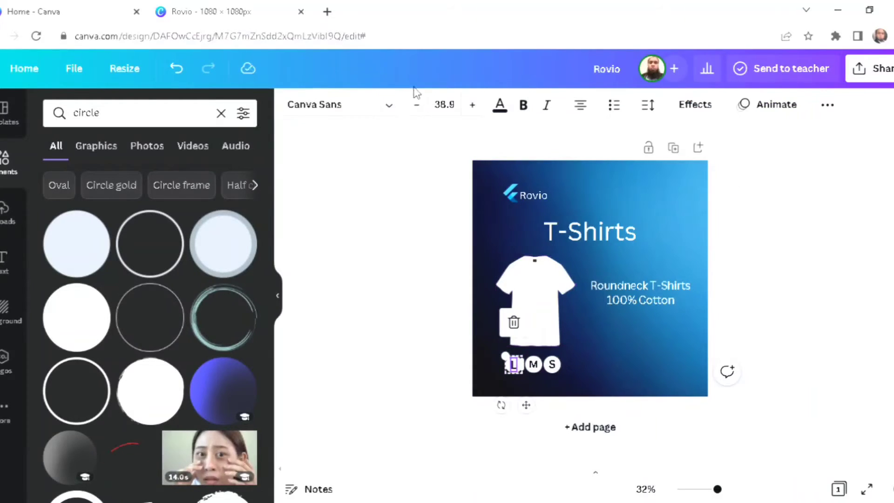
click(419, 106)
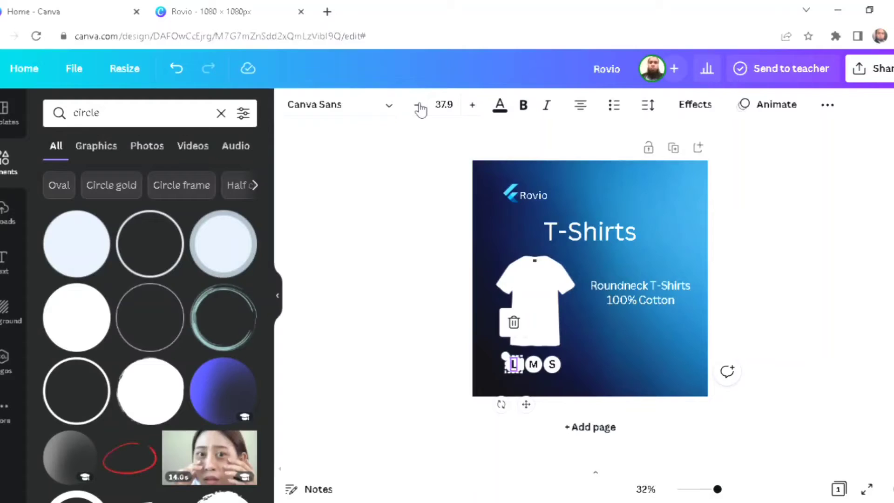
click(409, 250)
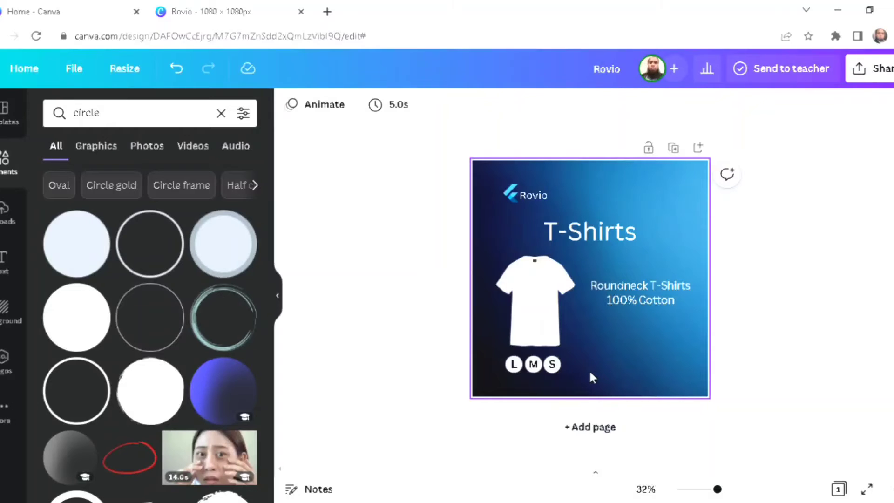
Nudge the S circle group slightly right to even out the spacing between the three circles
click(555, 372)
drag(571, 411, 575, 413)
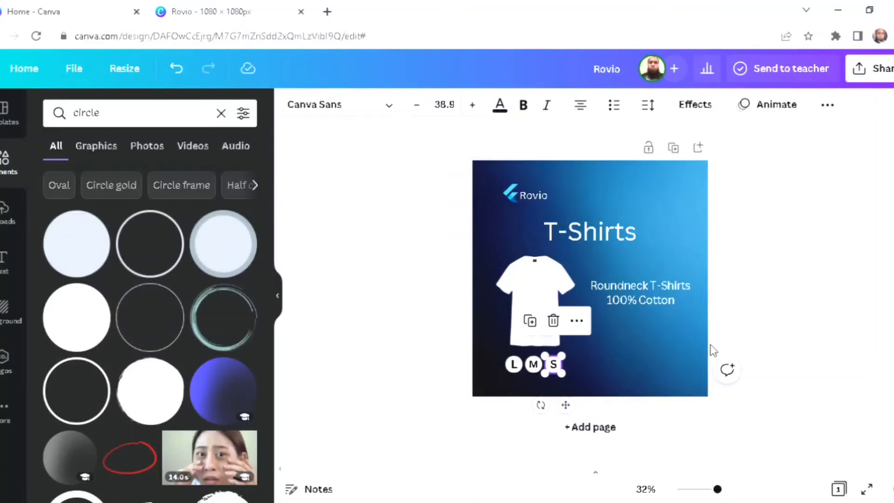
click(760, 334)
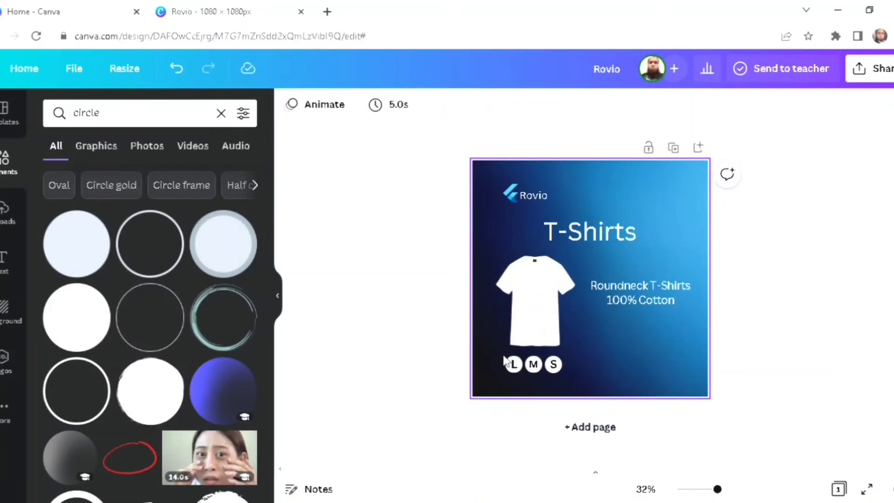
Group the L, M and S circles together and center the group beneath the T-shirt image
click(575, 378)
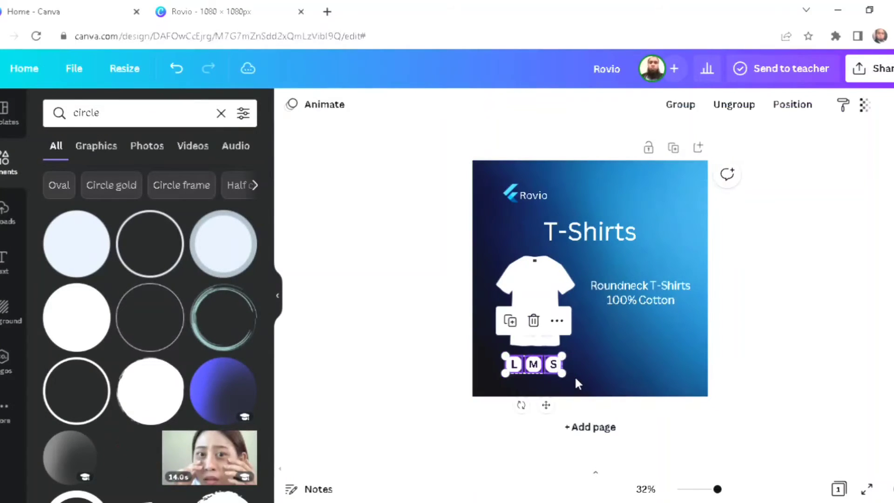
click(692, 114)
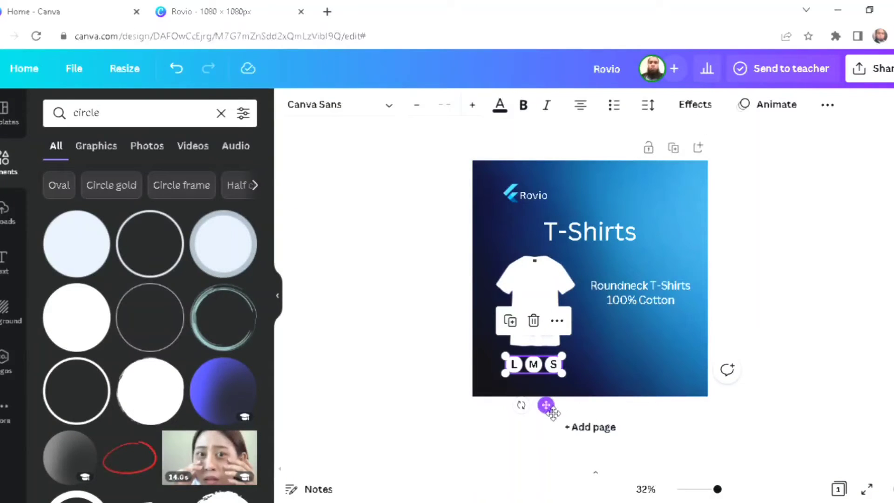
mouse_move(553, 414)
mouse_down()
mouse_move(563, 423)
mouse_move(556, 410)
mouse_up()
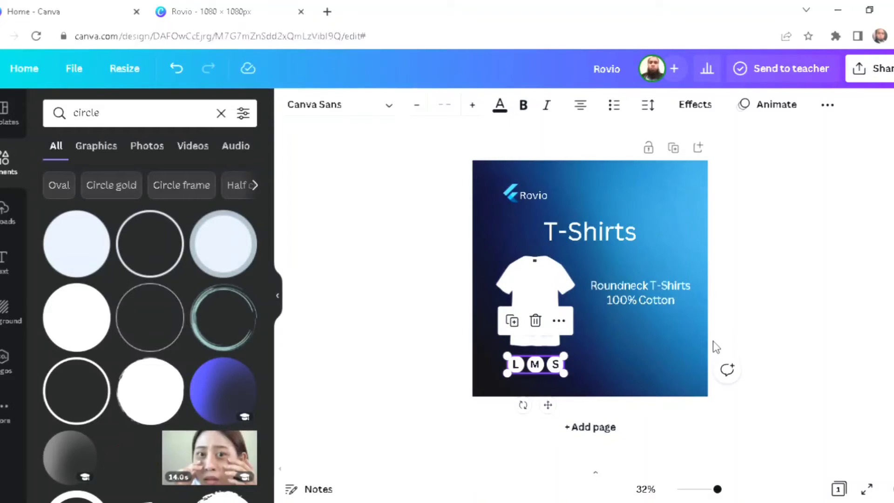
click(807, 277)
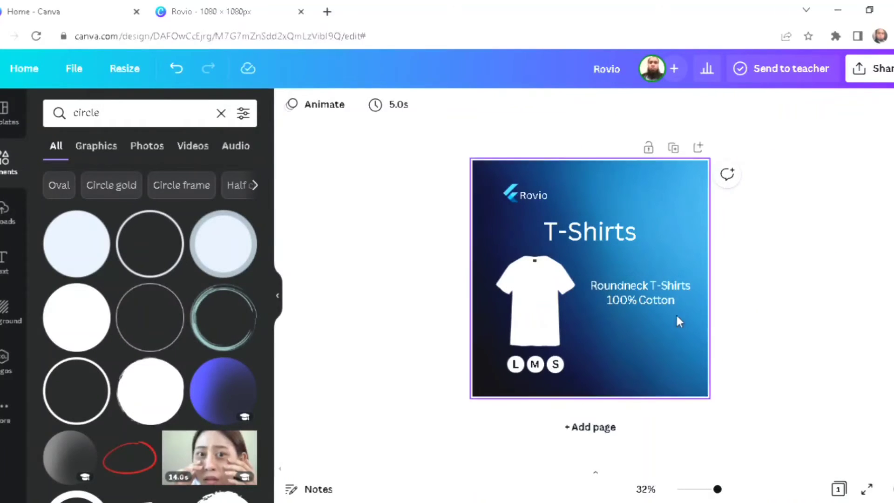
Insert an extra space between "Roundneck" and "T-Shirts" in the product text
click(657, 291)
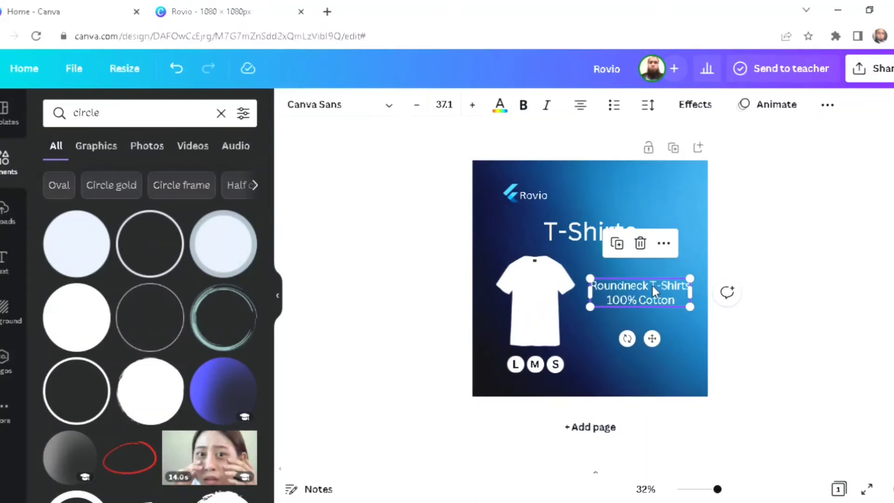
click(653, 285)
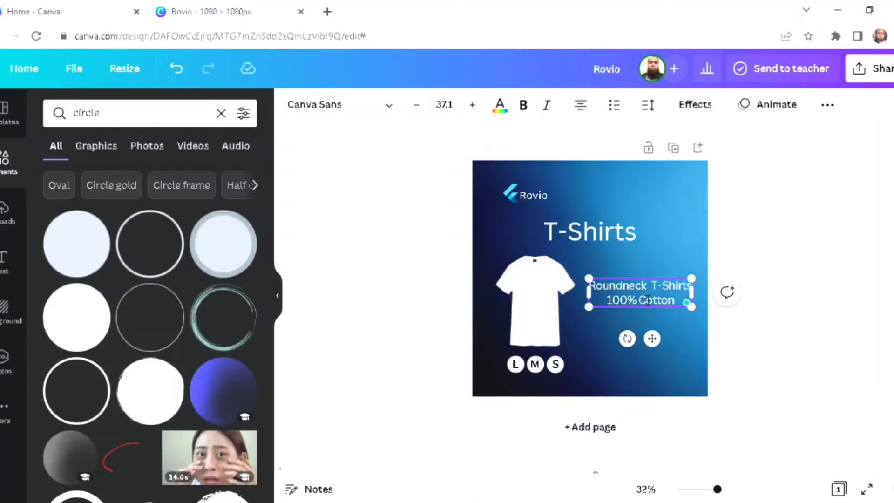
click(771, 290)
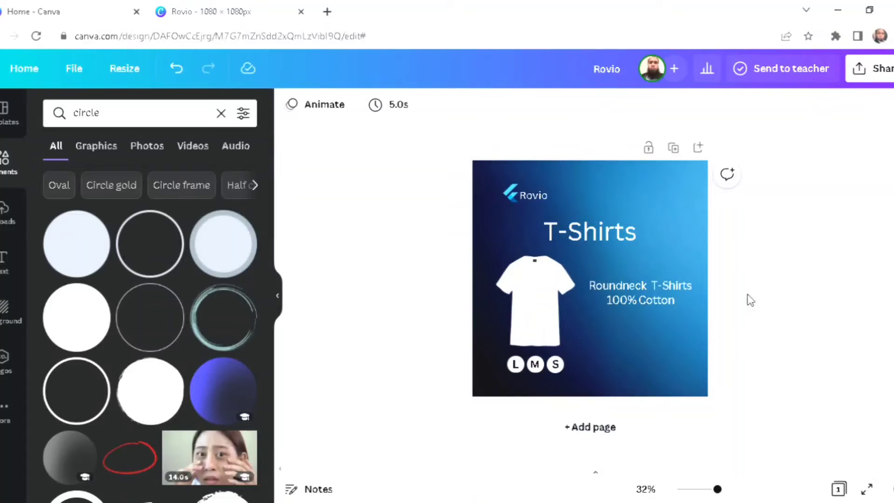
double_click(603, 287)
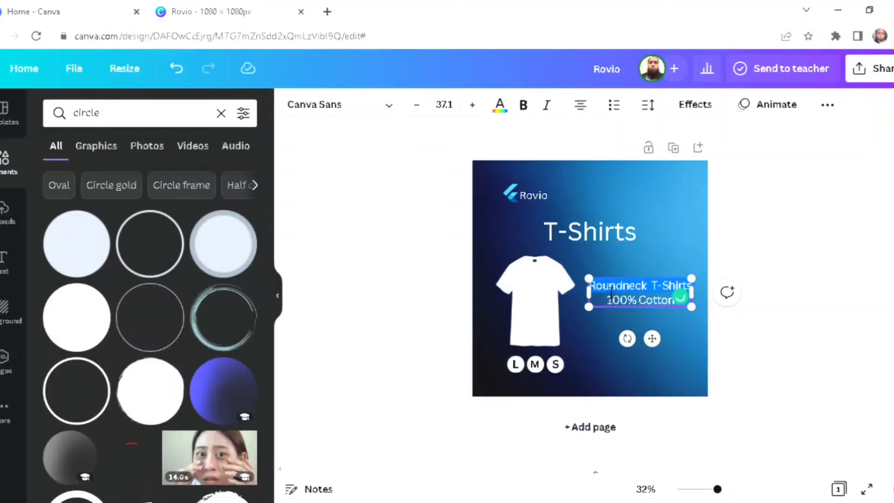
click(611, 292)
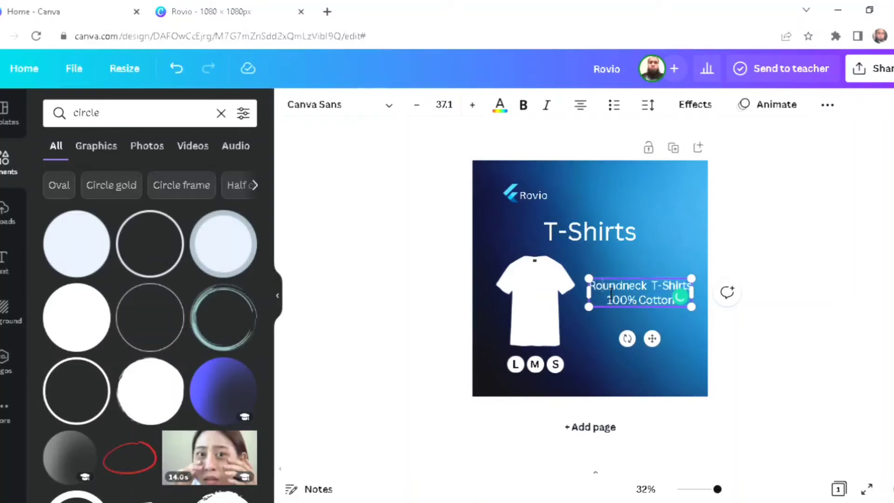
click(776, 339)
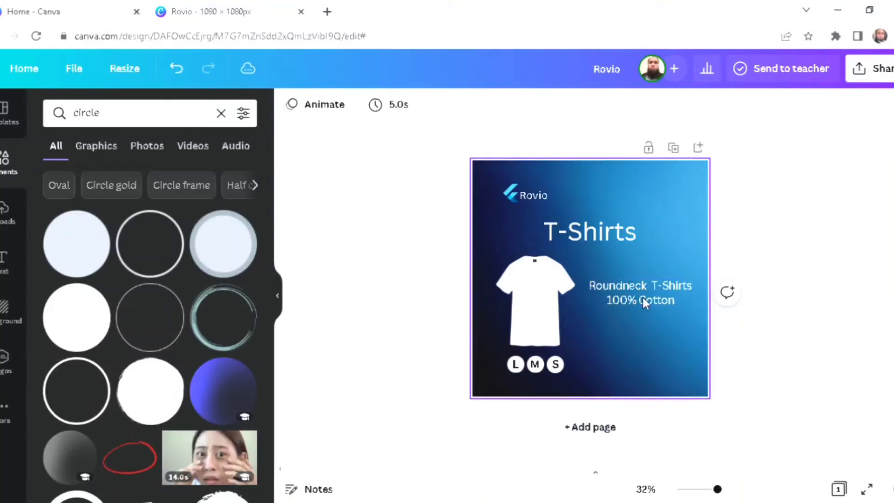
click(597, 283)
click(604, 294)
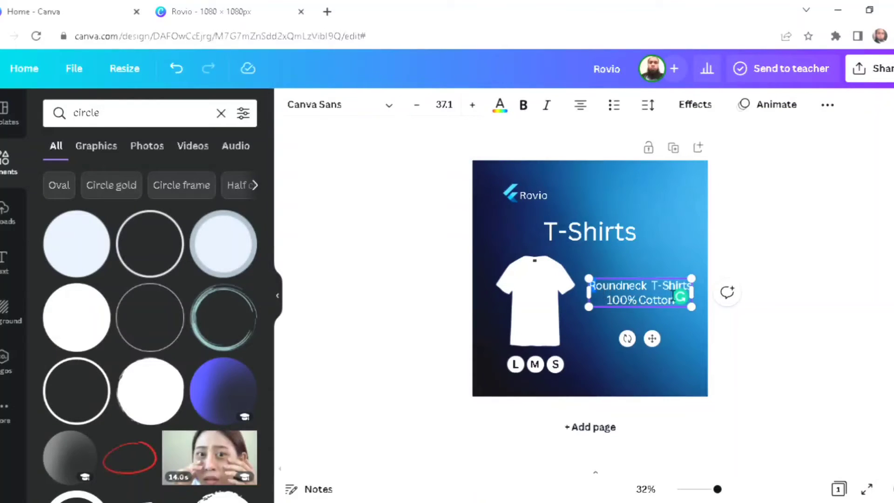
click(774, 262)
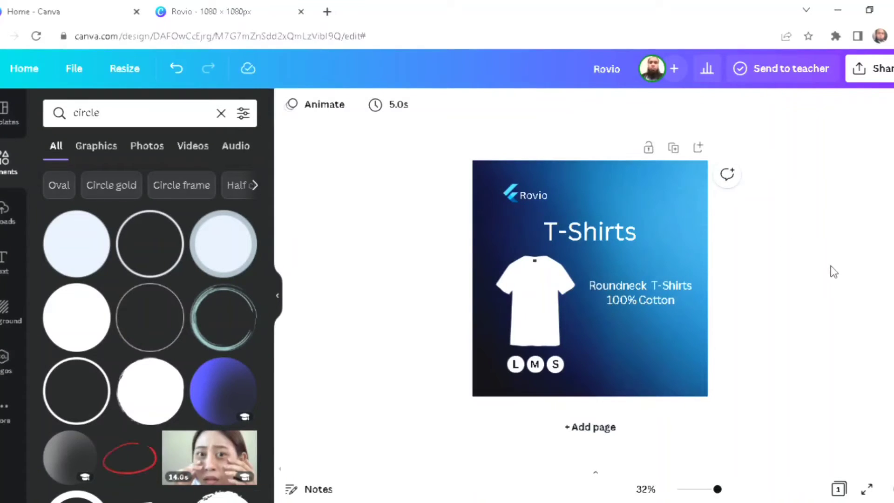
Apply the Pan animation on enter to the "T-Shirts" heading and to the T-shirt image
click(562, 238)
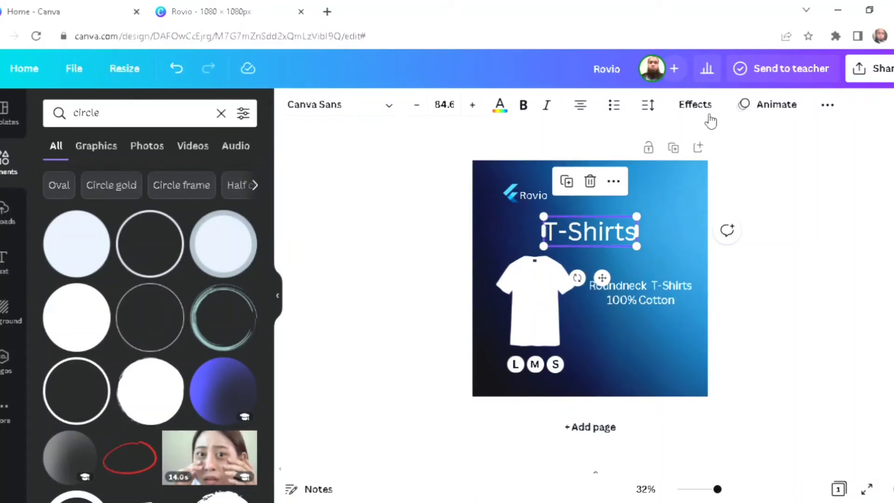
click(775, 107)
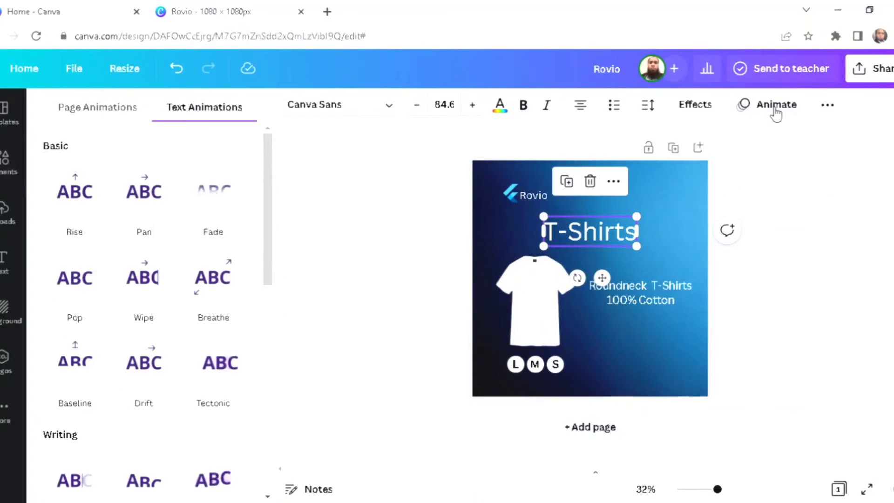
click(92, 206)
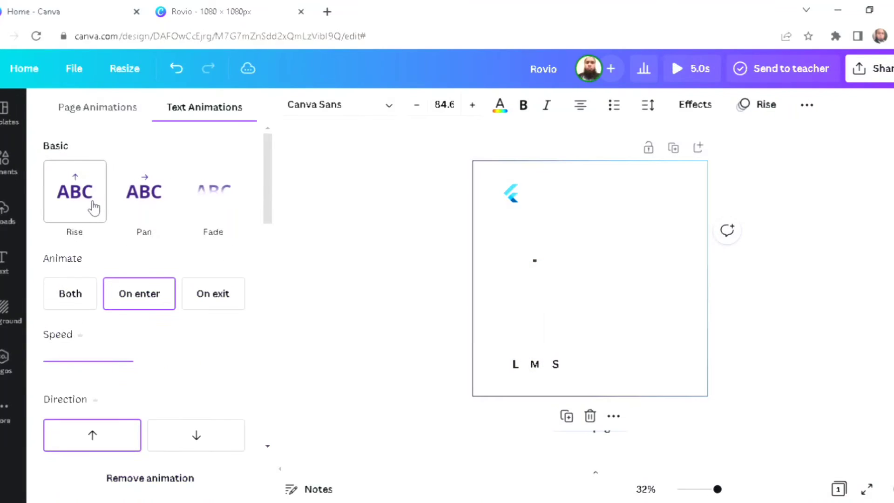
click(146, 193)
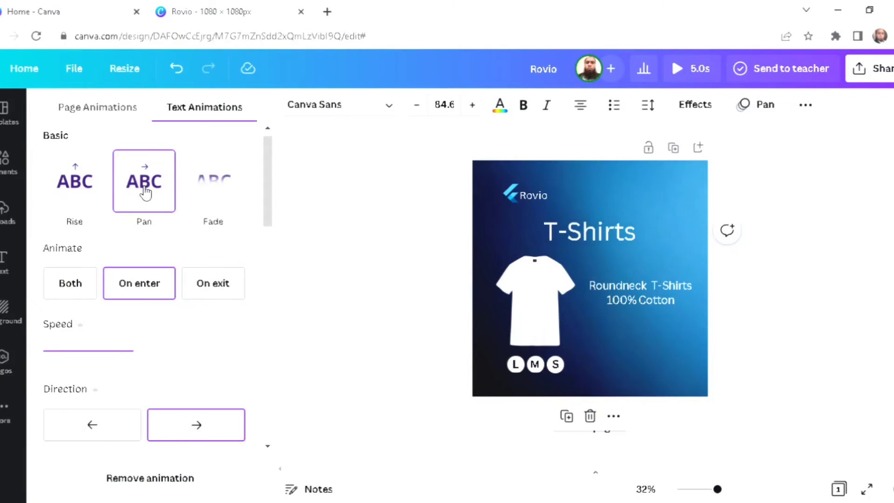
click(529, 286)
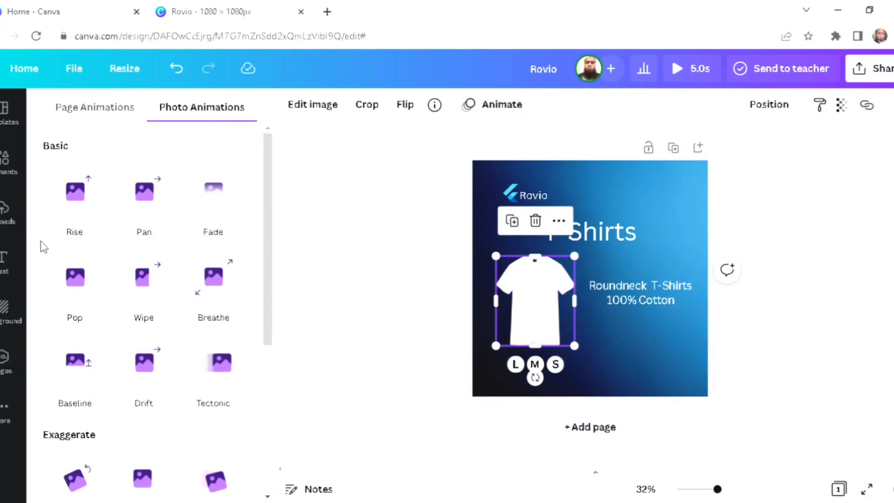
click(156, 204)
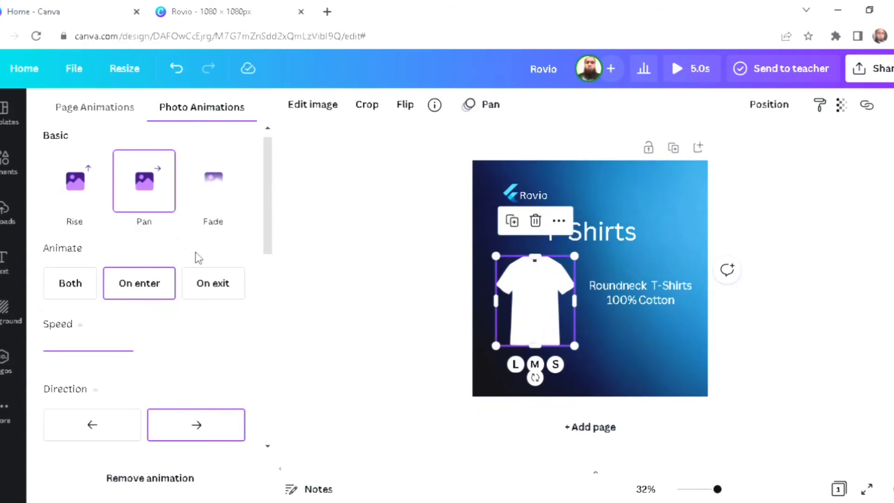
Try the Breathe animation on the "Roundneck T-Shirts 100% Cotton" text and play the ad's preview
click(607, 290)
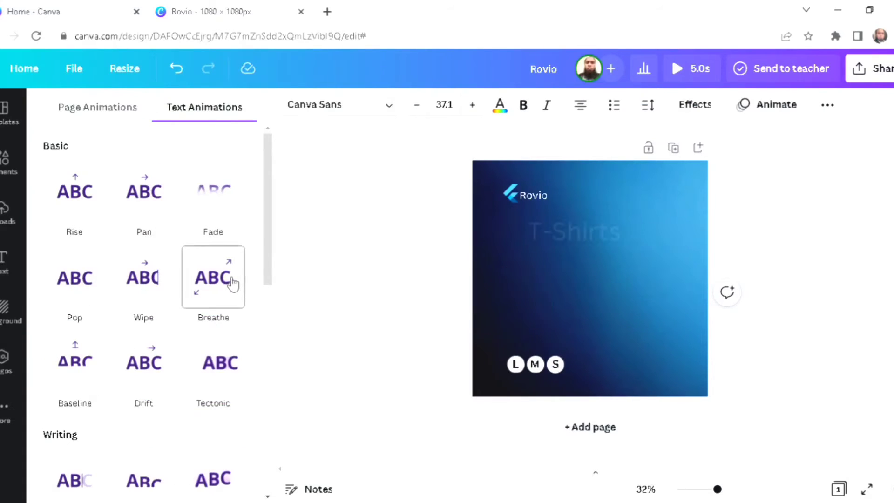
click(231, 282)
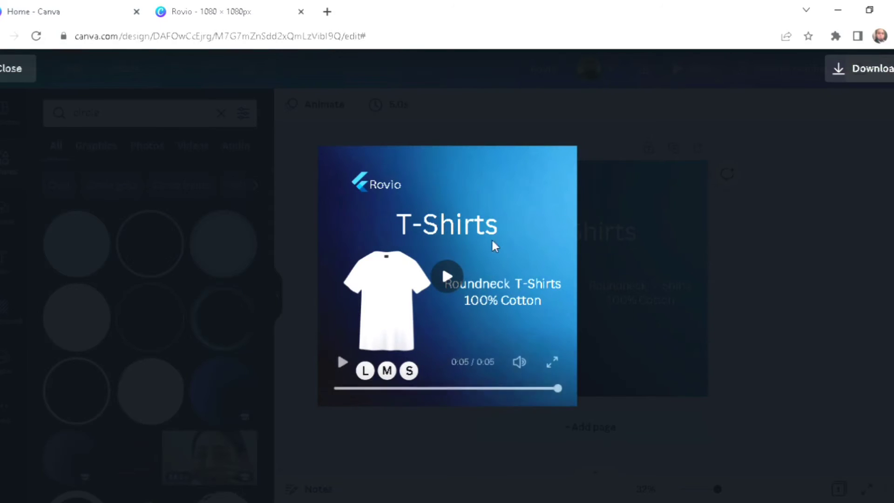
click(448, 276)
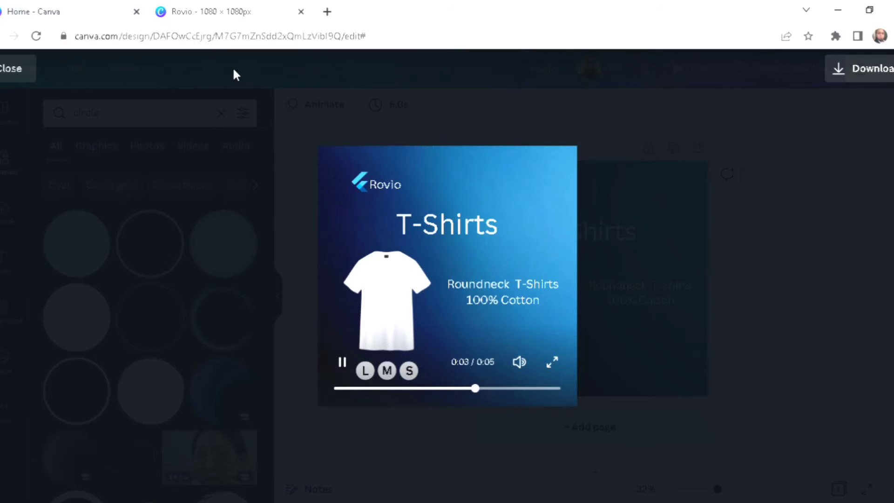
click(18, 75)
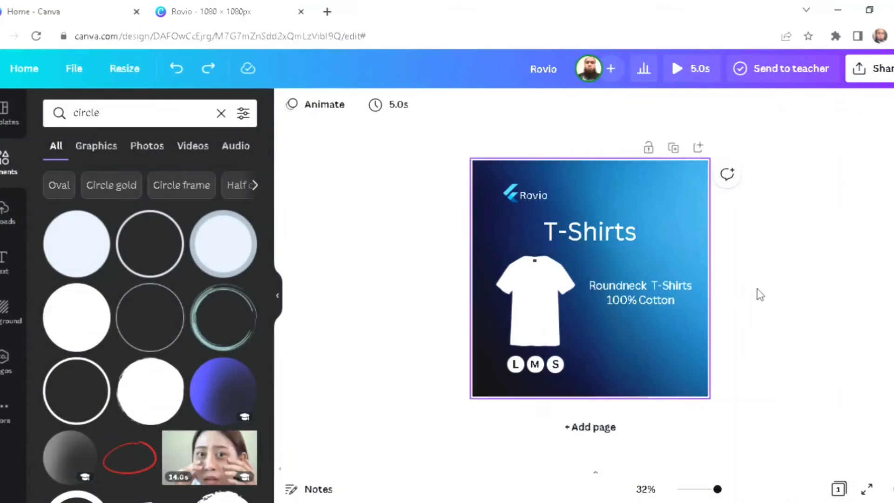
Change the product text's animation to Rise on enter and play the animated ad's preview
click(650, 294)
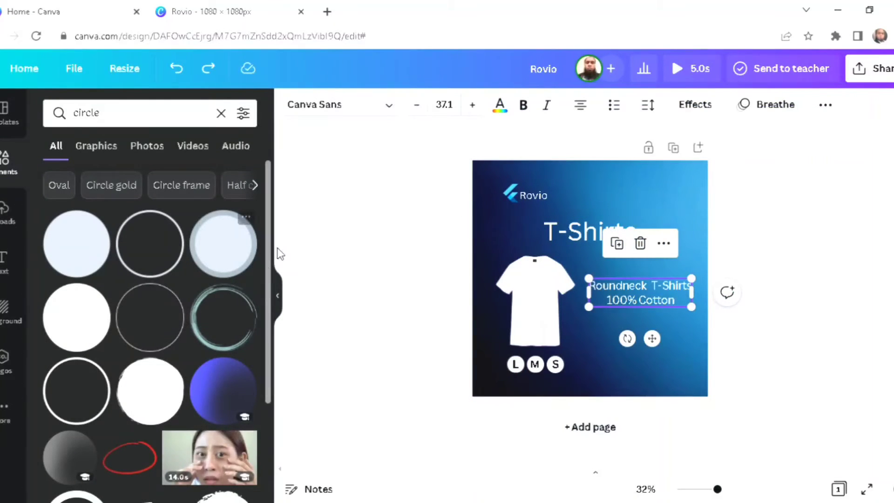
click(825, 106)
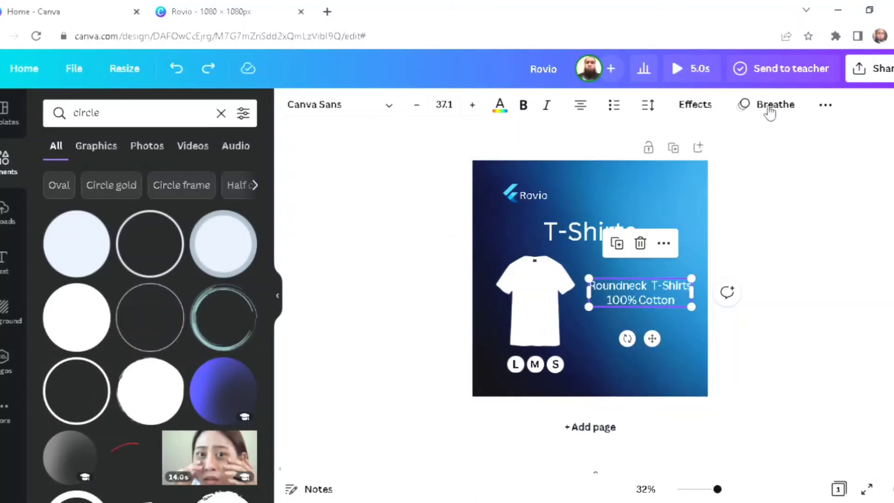
click(769, 112)
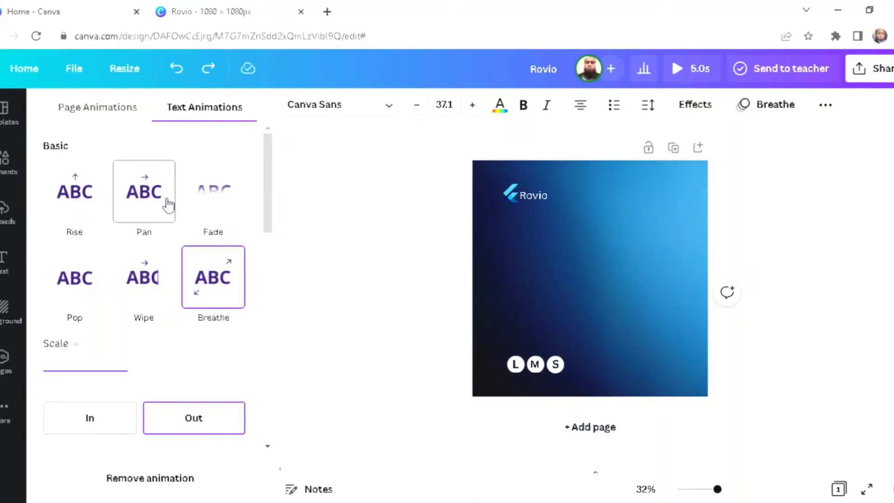
click(167, 203)
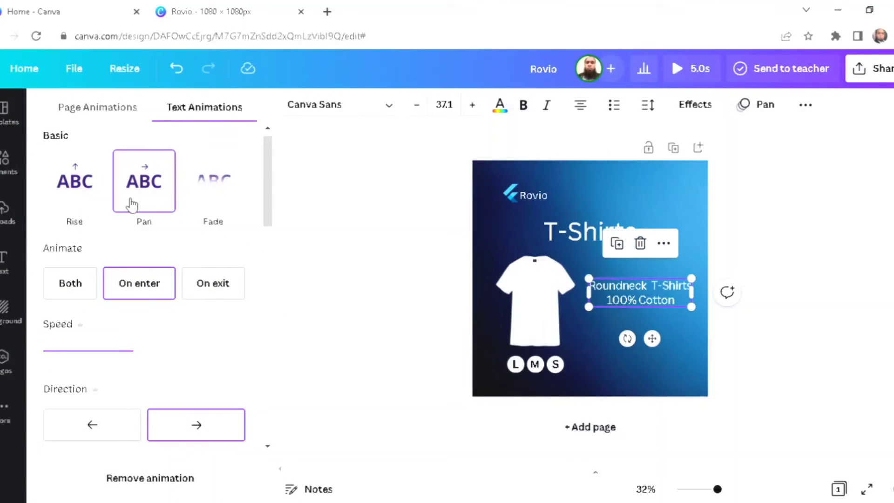
click(98, 200)
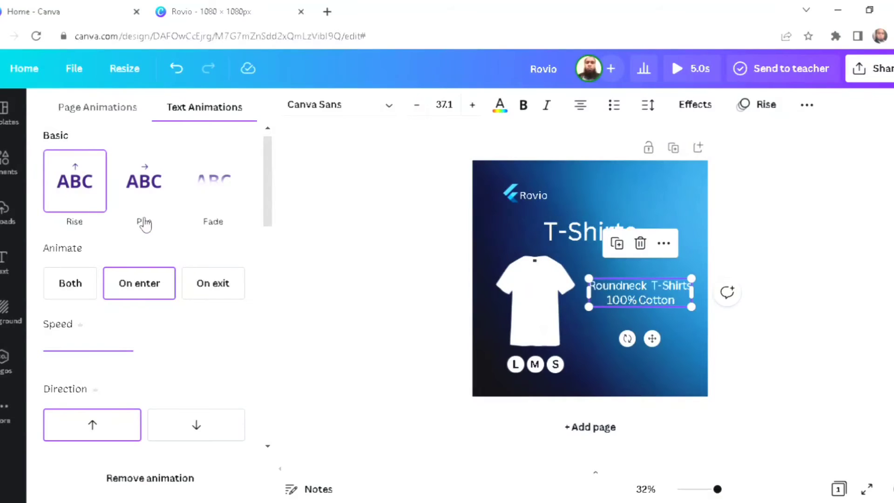
key(Escape)
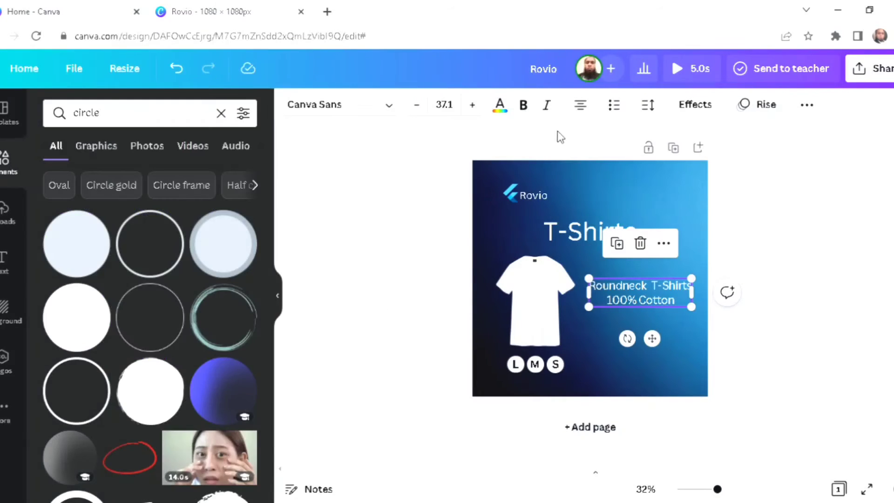
click(679, 75)
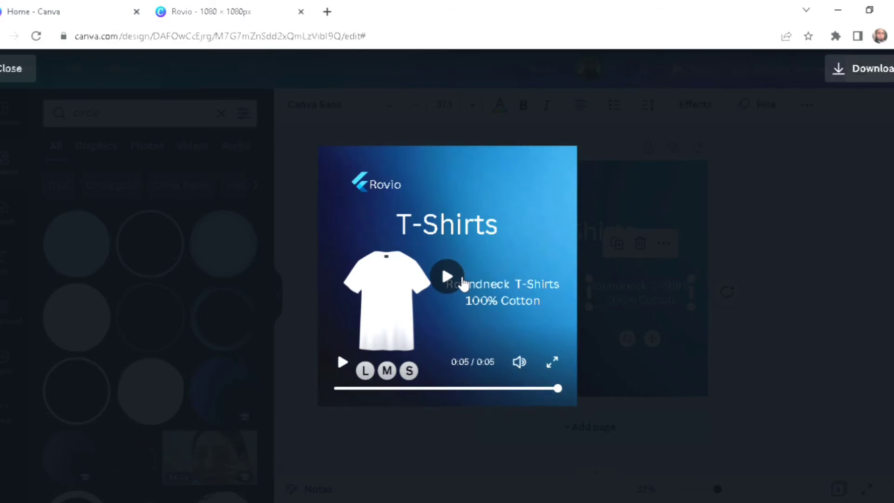
click(460, 280)
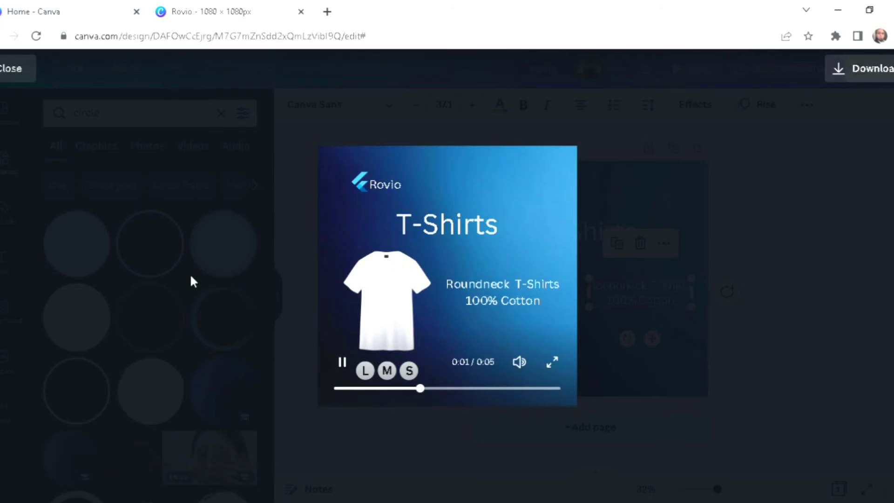
click(19, 75)
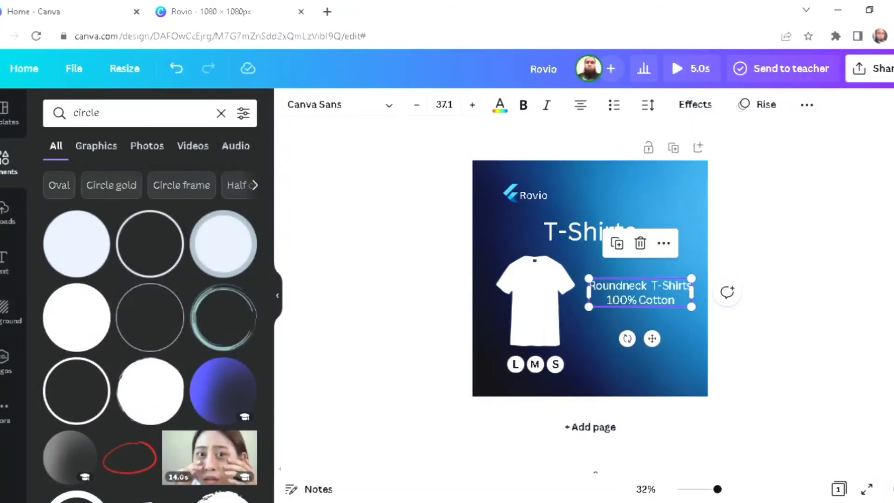
click(818, 239)
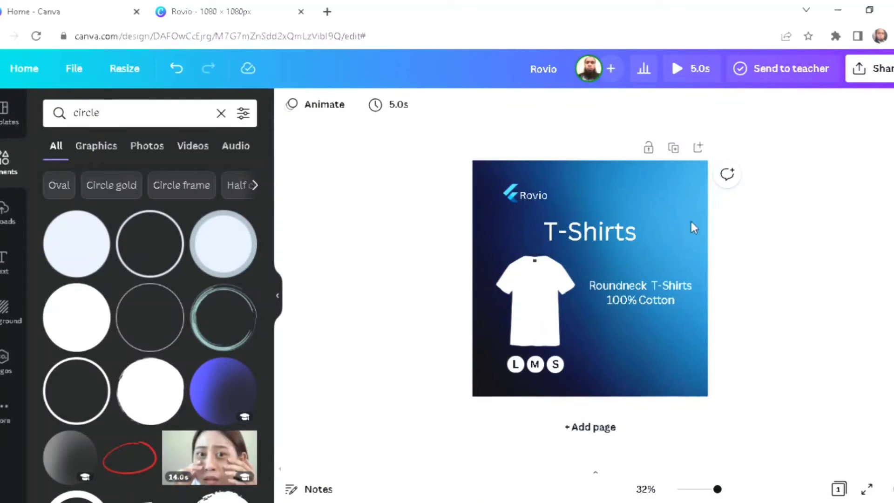
Duplicate the ad page as page 2 and add a blank page 3 after it
click(675, 150)
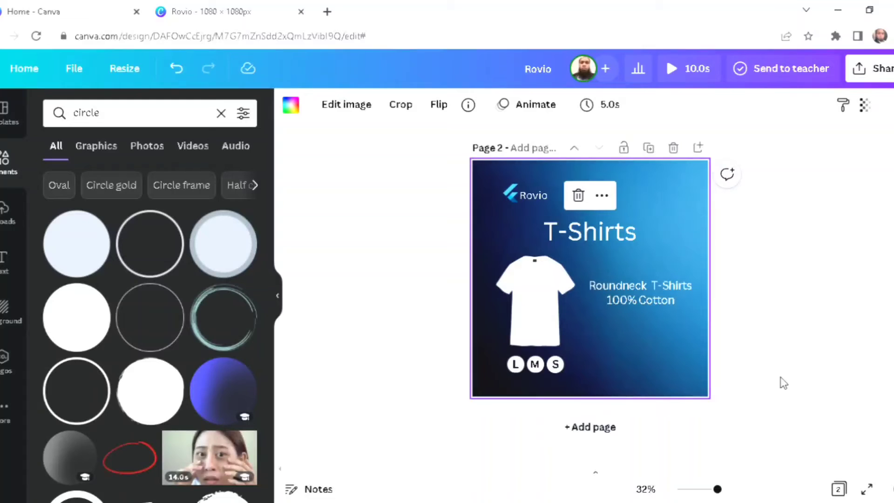
click(644, 433)
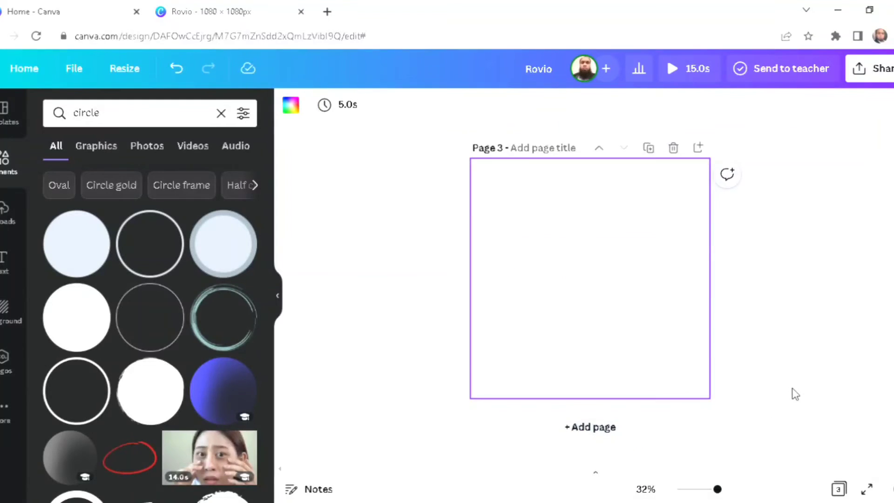
scroll(796, 395, up, 10)
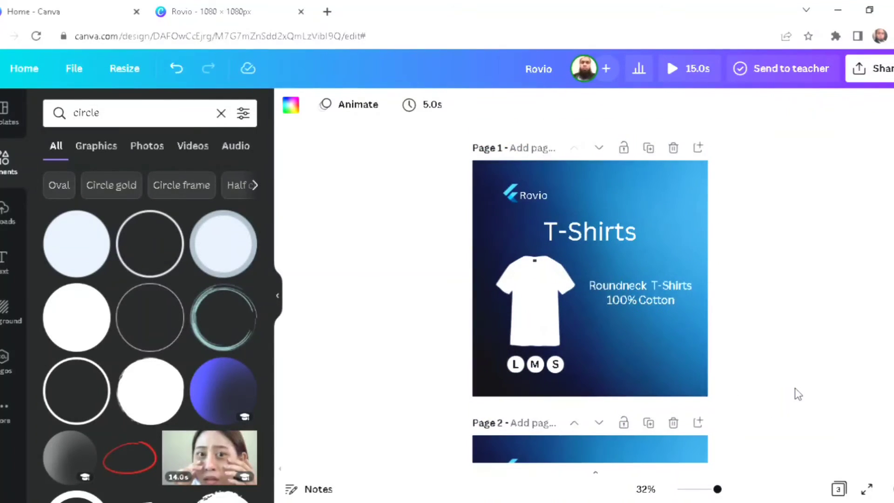
scroll(797, 394, down, 4)
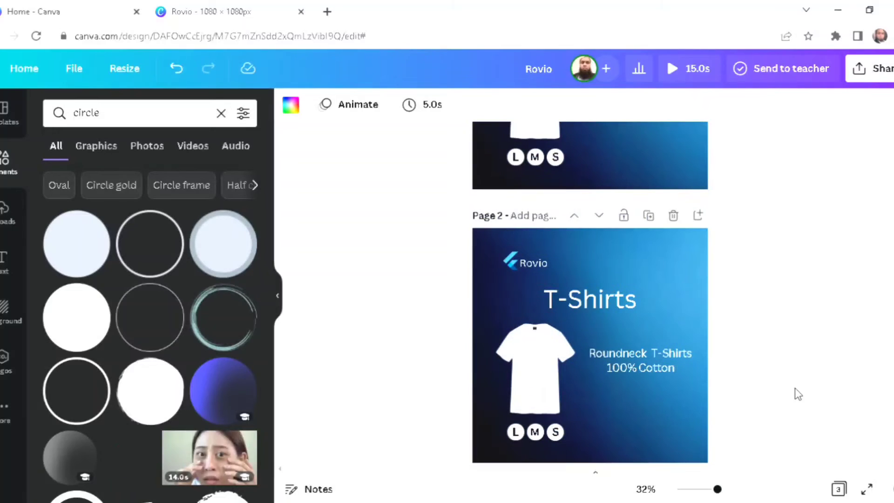
scroll(797, 394, down, 2)
scroll(778, 294, up, 5)
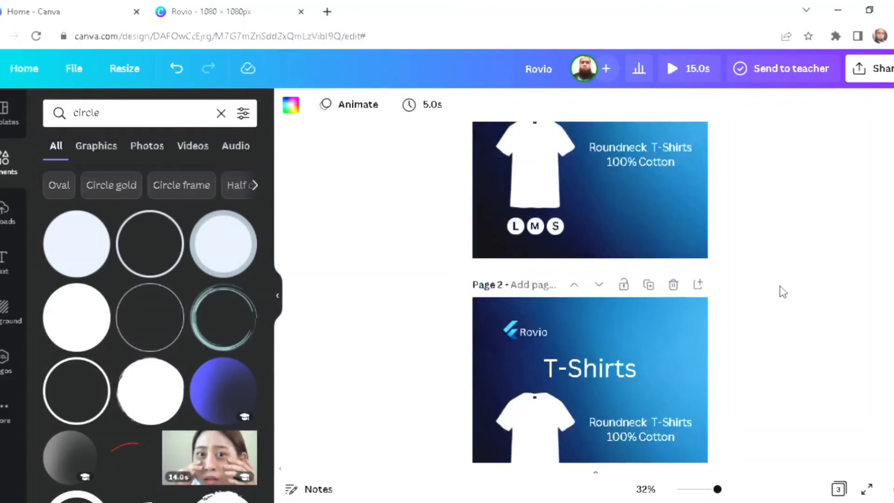
Delete the "Roundneck T-Shirts 100% Cotton" text and the group of L, M and S size circles from page 2
click(611, 229)
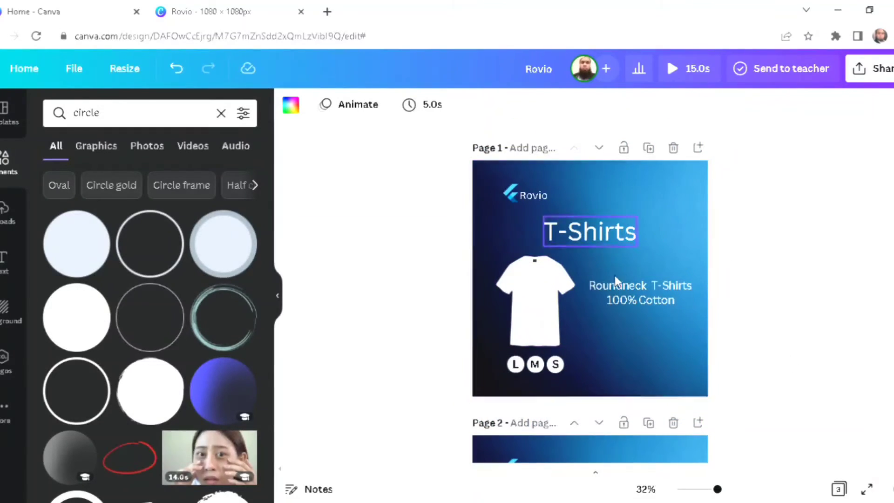
scroll(734, 334, down, 5)
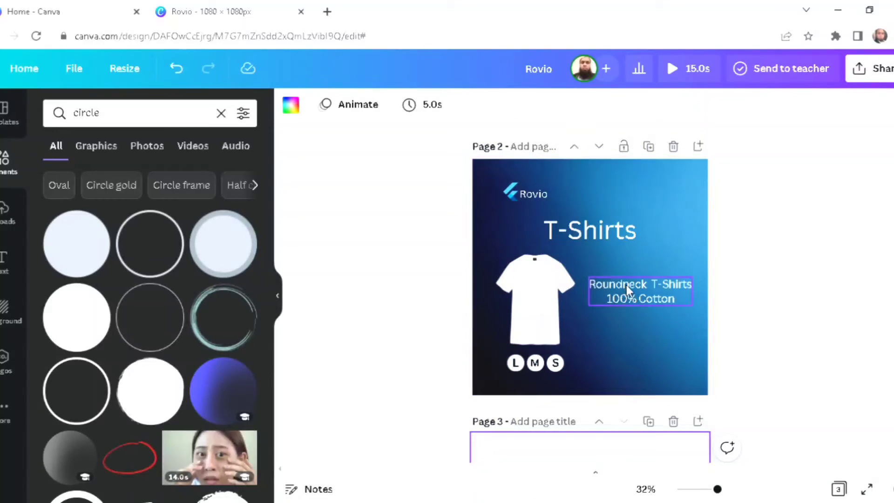
drag(624, 291, 625, 286)
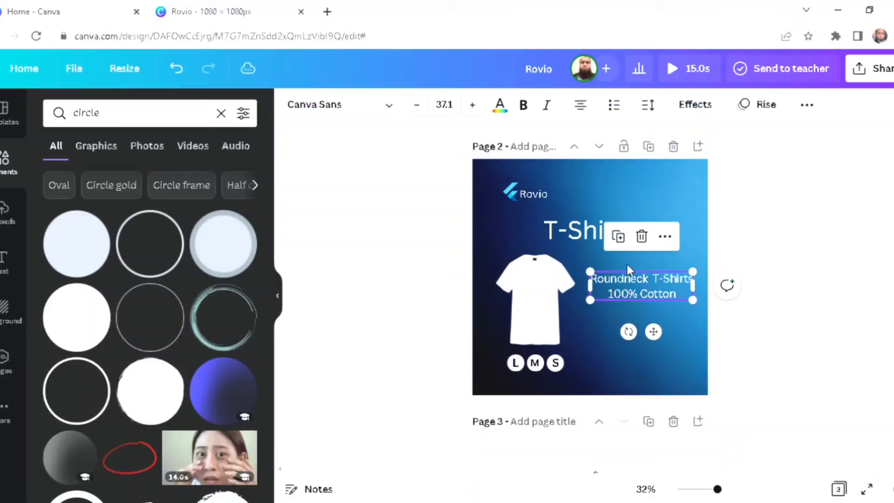
click(642, 239)
click(516, 367)
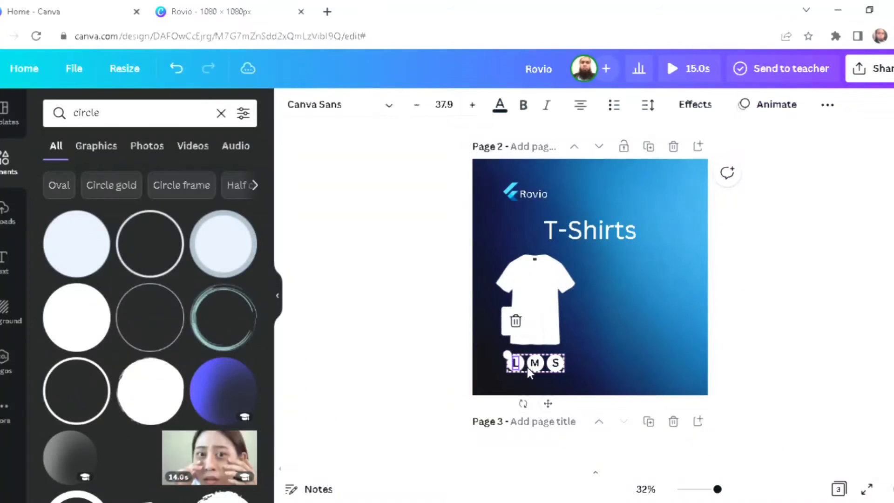
click(515, 321)
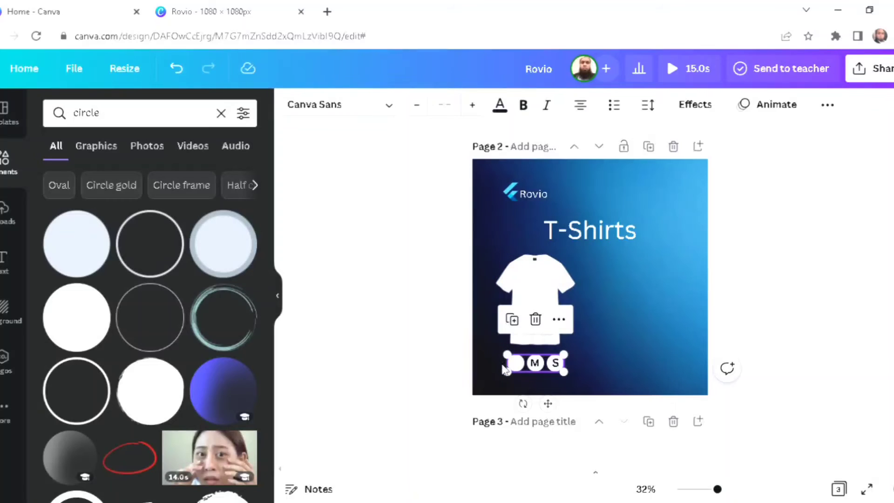
click(536, 322)
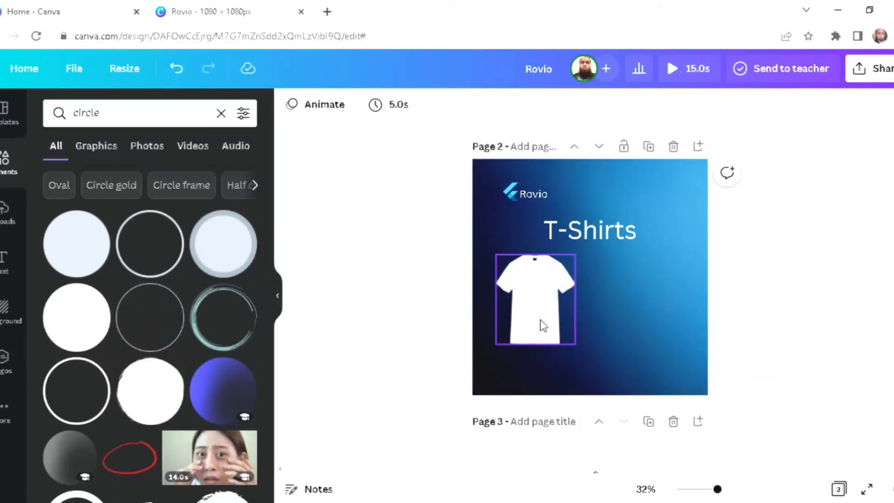
Shrink the T-shirt image on page 2 to about two thirds of its size, keeping its upper-left corner in place
click(552, 320)
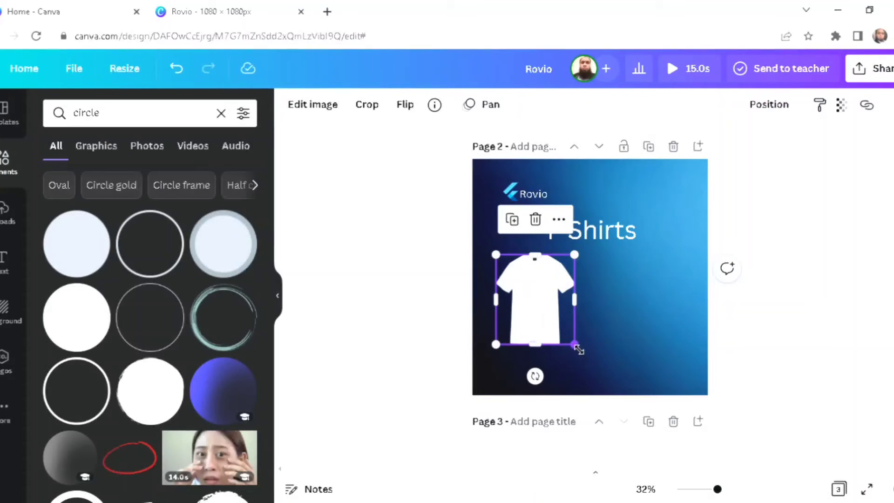
drag(578, 348, 548, 314)
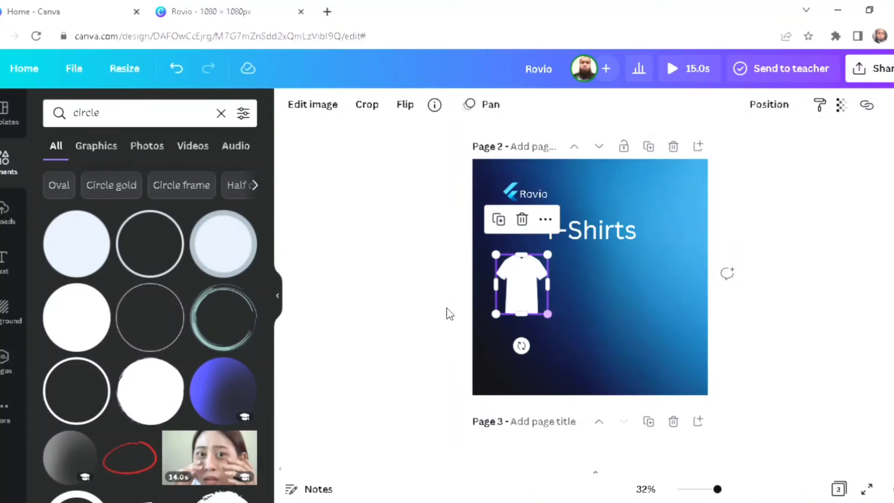
click(430, 303)
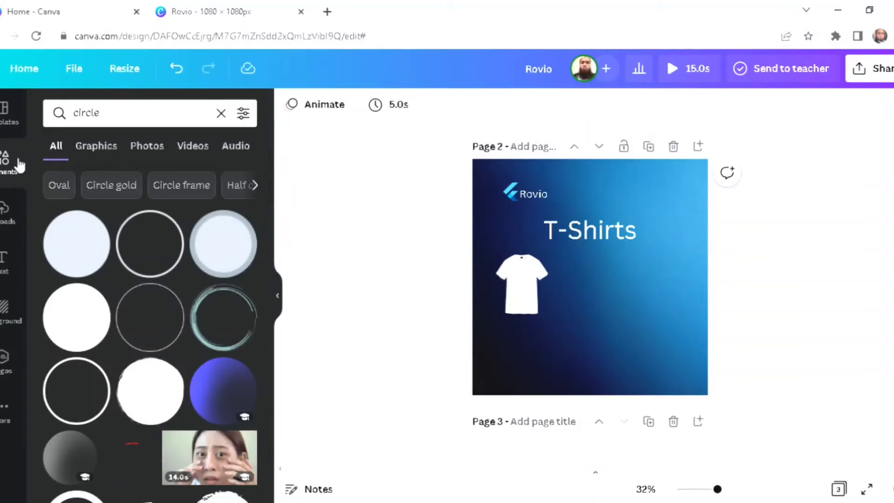
Start a new search in the elements library for T-shirt graphics
click(9, 163)
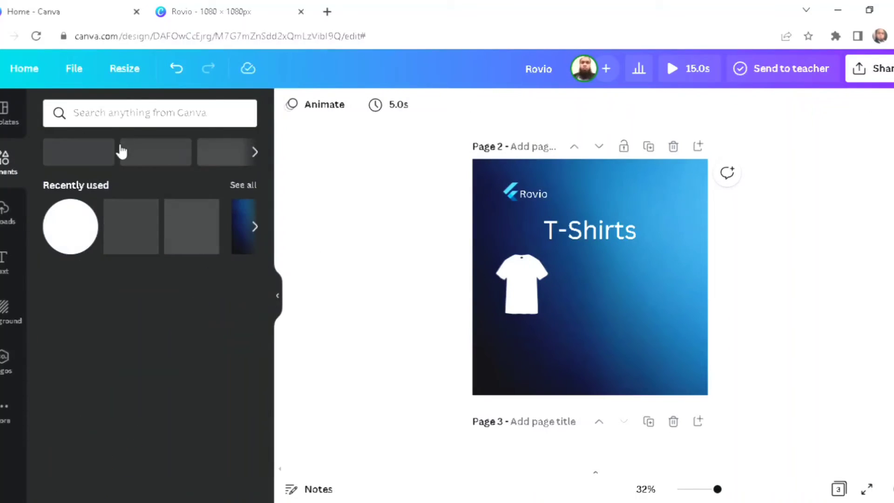
click(140, 119)
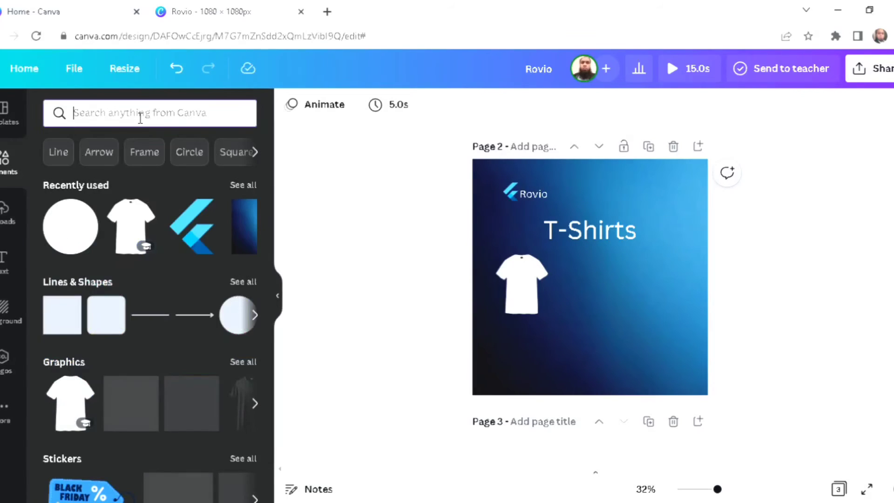
text(t)
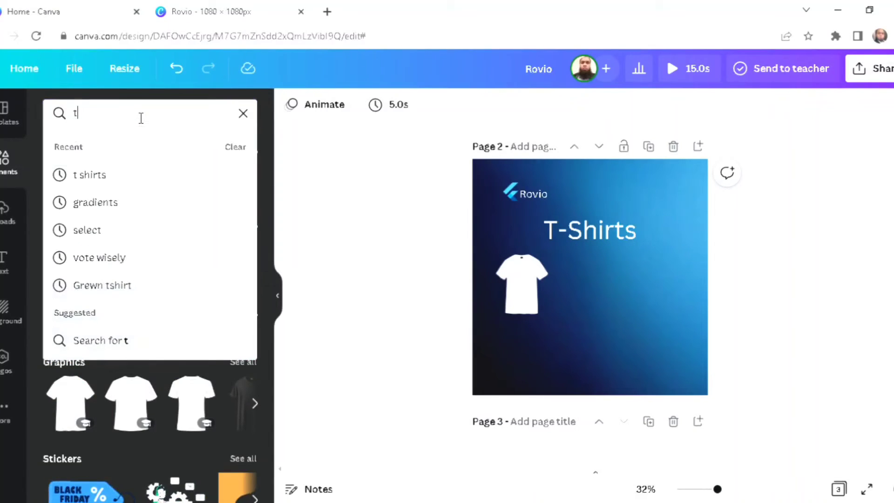
text(sgi)
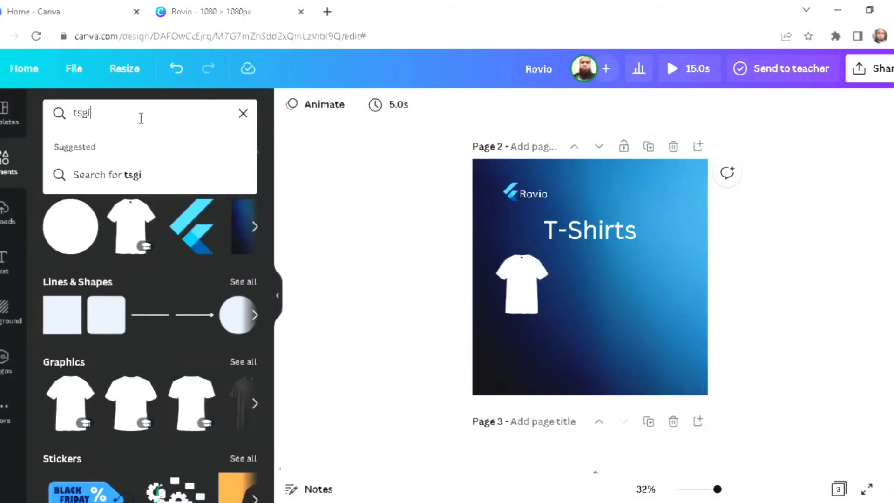